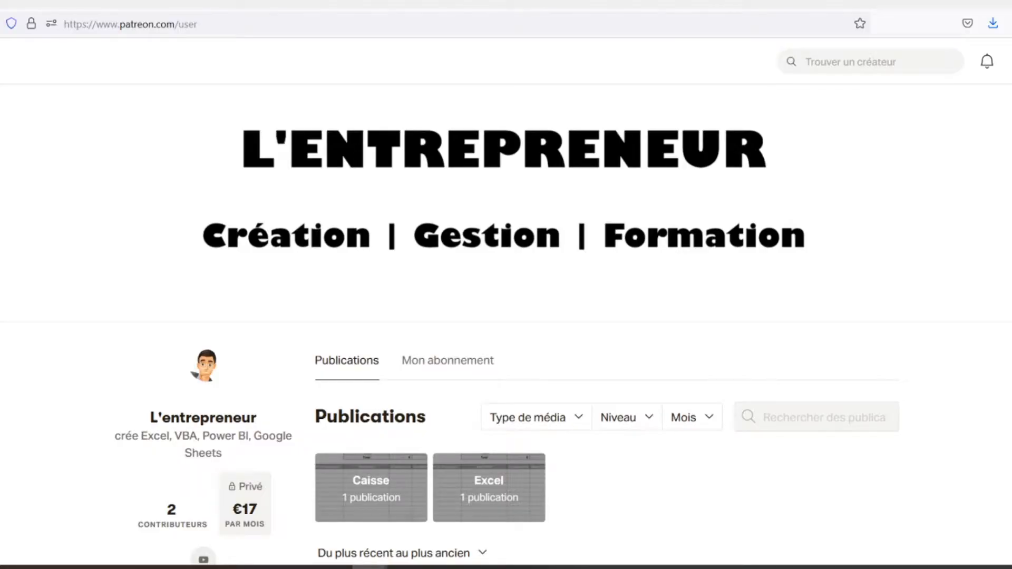
Step: Look through the creator's Patreon publications, including the Feuilles de caisse post and its caisse.xlsx attachment
scroll(504, 323, "down", 3)
scroll(505, 323, "down", 3)
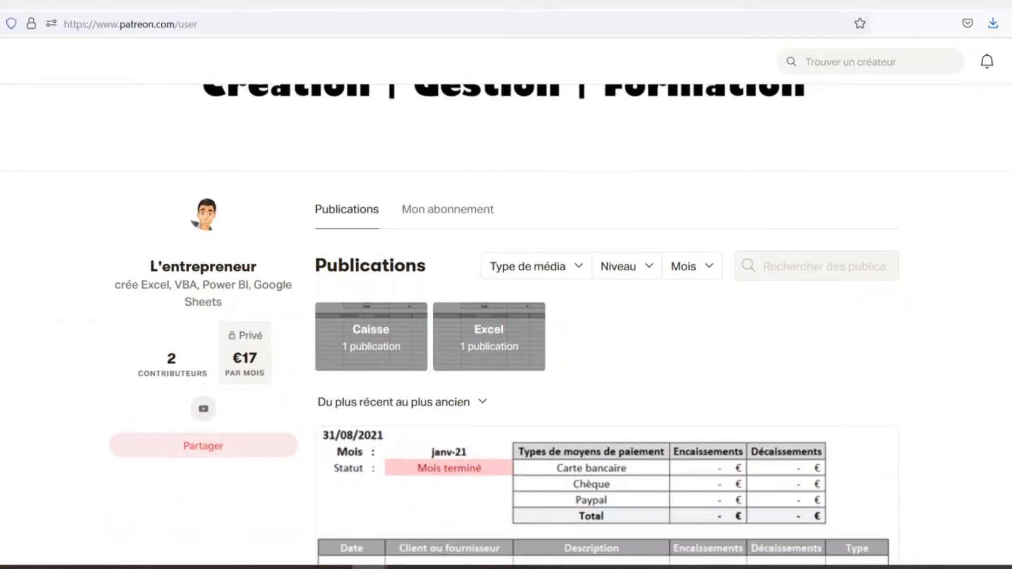
scroll(504, 324, "down", 3)
scroll(504, 323, "down", 3)
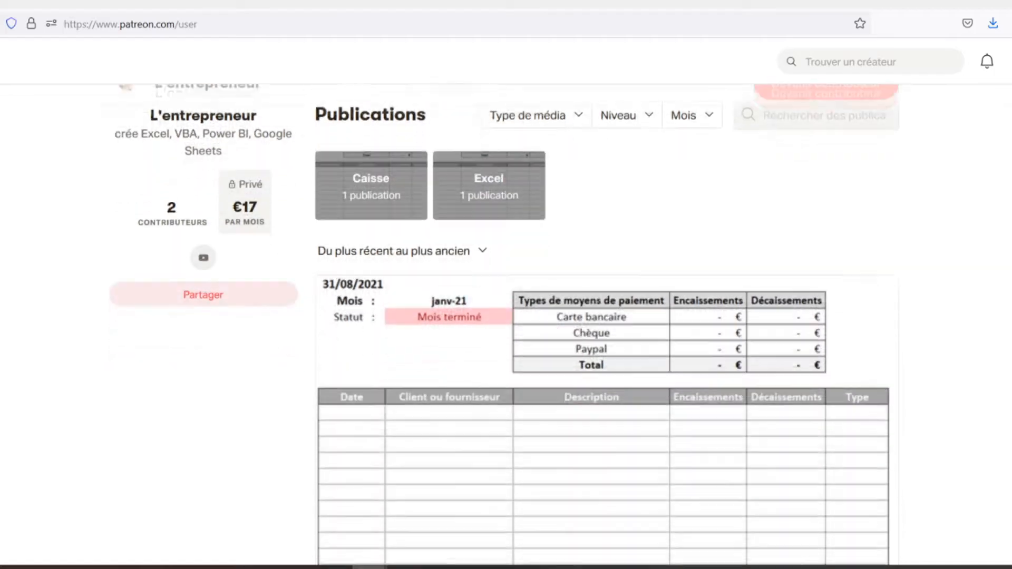
scroll(504, 323, "down", 3)
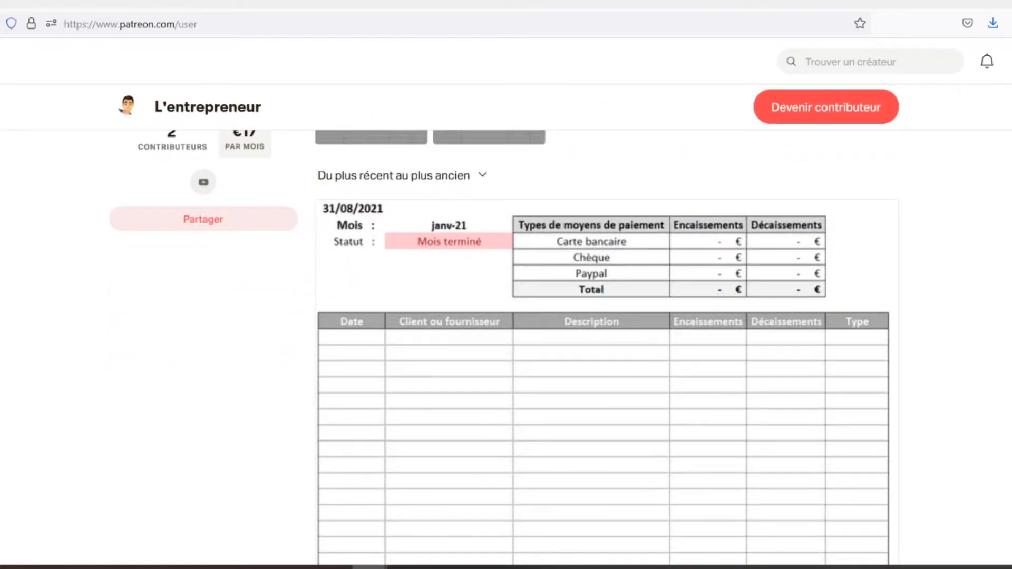
scroll(505, 323, "down", 3)
scroll(505, 323, "down", 3)
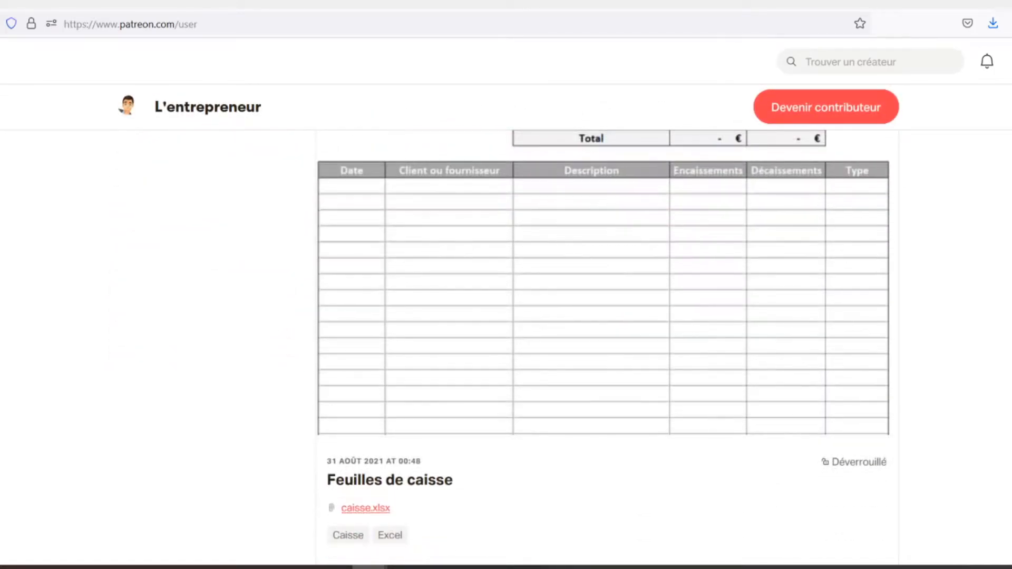
scroll(505, 323, "down", 3)
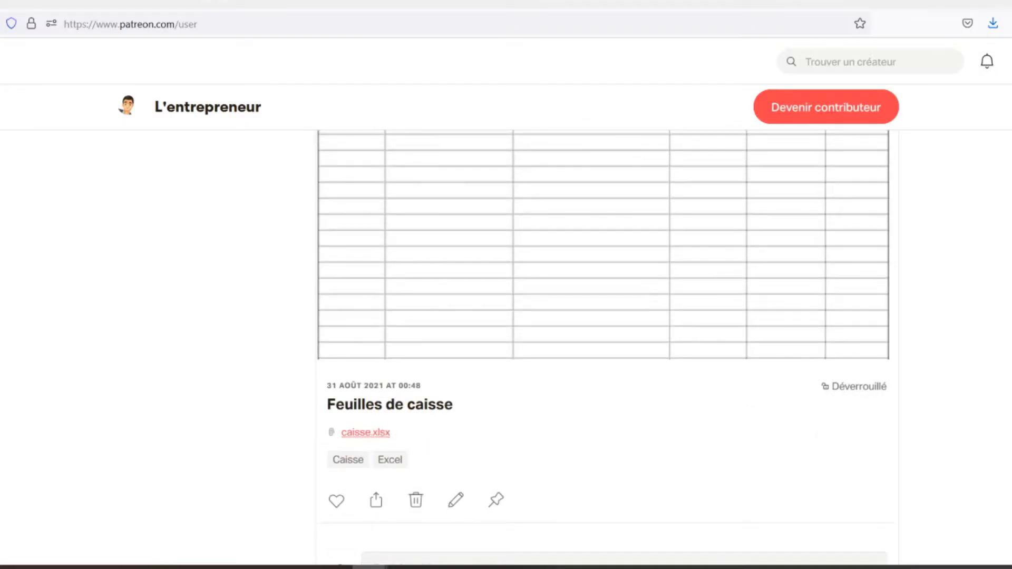
scroll(504, 323, "down", 3)
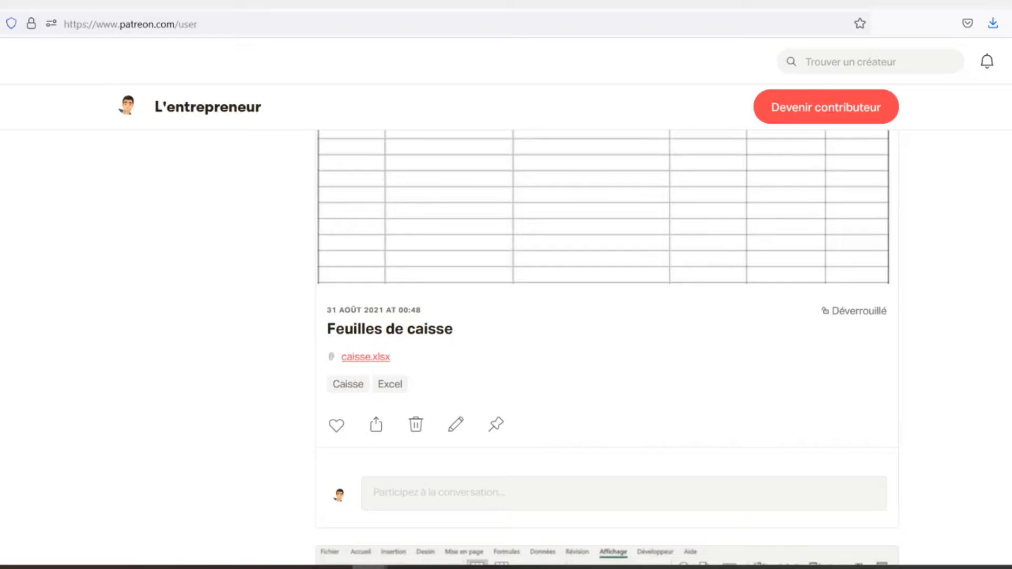
scroll(504, 323, "down", 3)
scroll(505, 324, "down", 3)
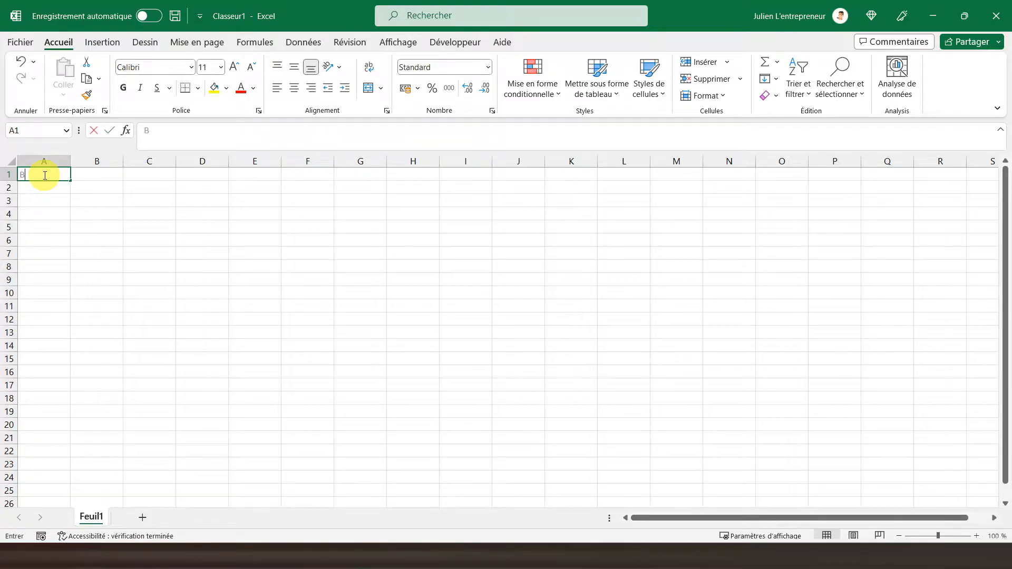
Step: In the blank Excel workbook, enter the title "Budget Food Truck" in cell A1
type("Budget")
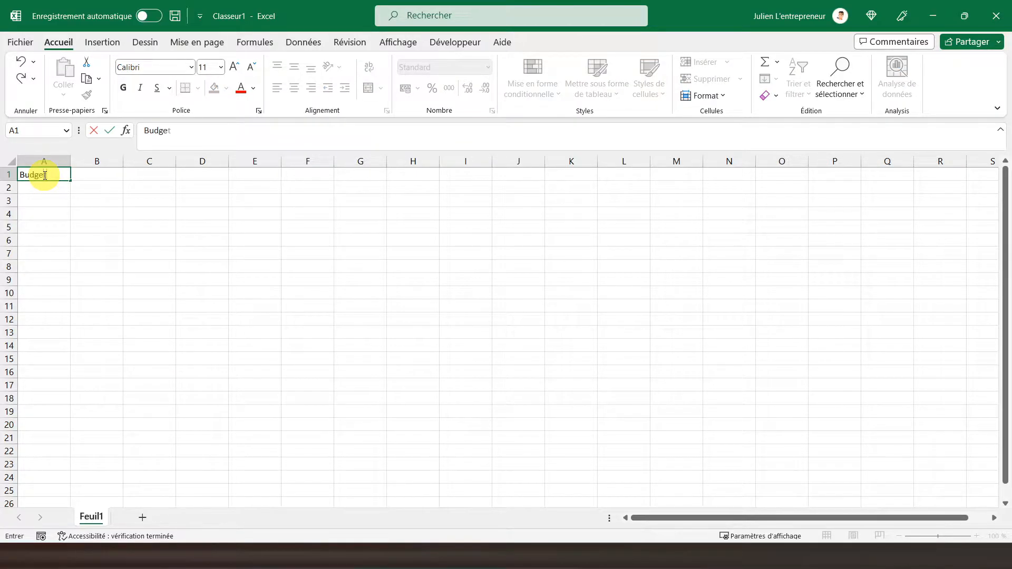
type(" Food Truck")
key("Return")
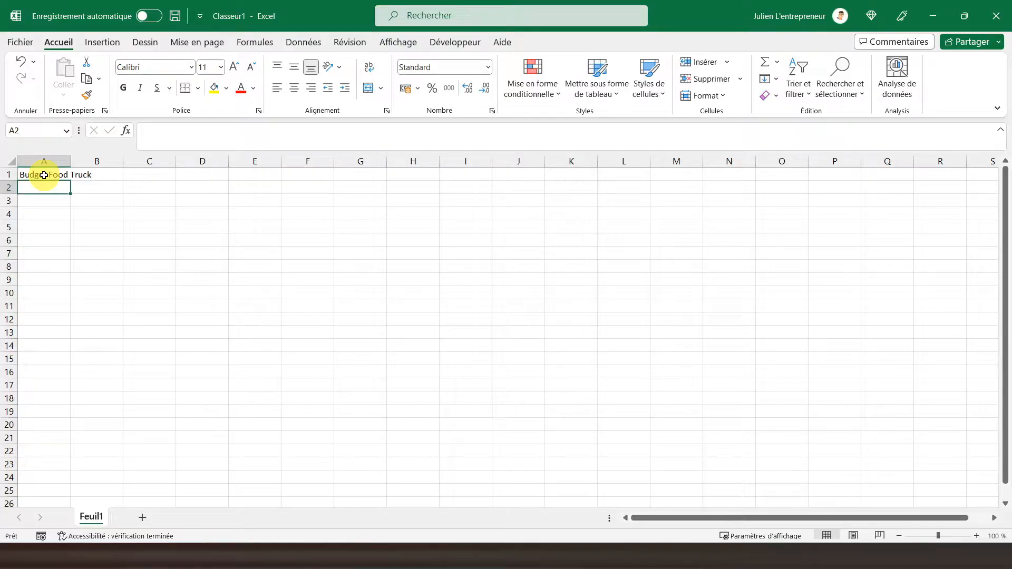
Step: Enter the labels "Année" in B3 and "Prix vente repas moyen" in B4
key("Return")
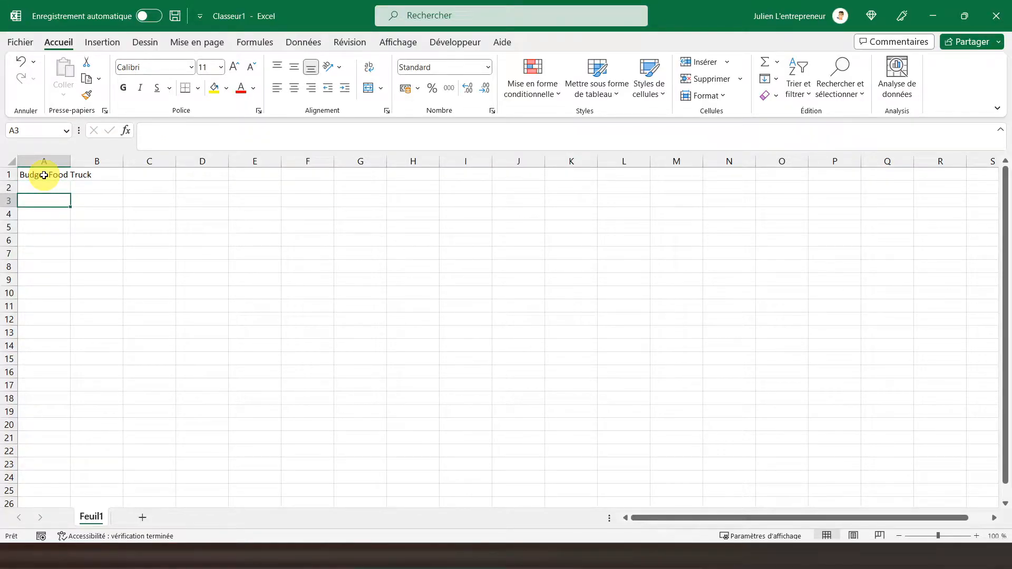
key("Right")
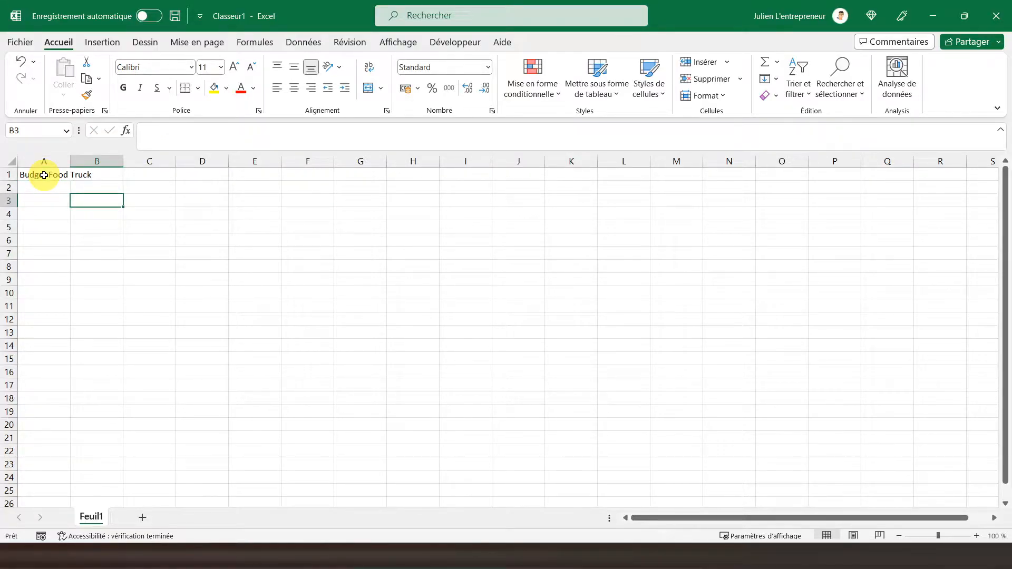
type("Année")
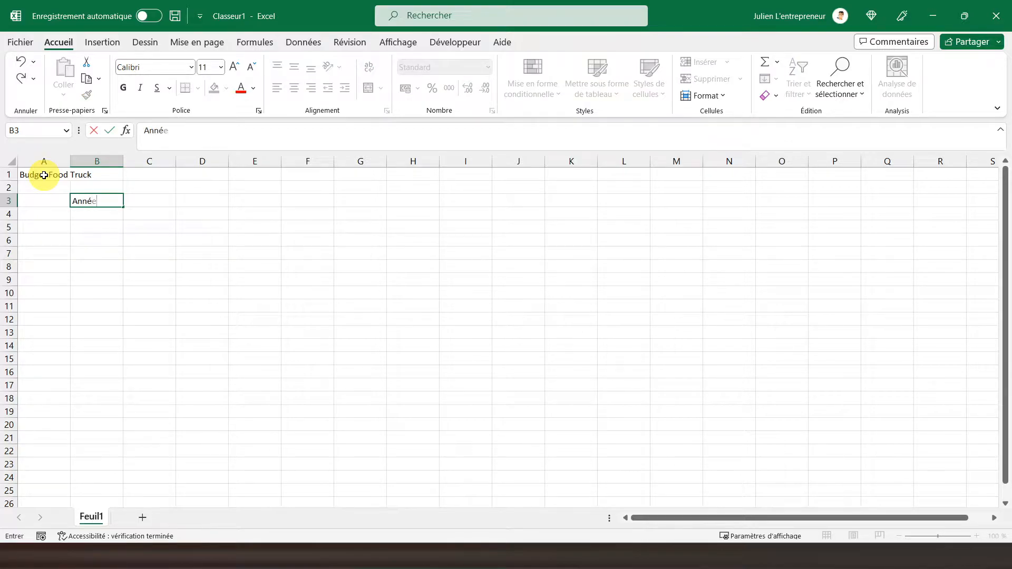
key("Return")
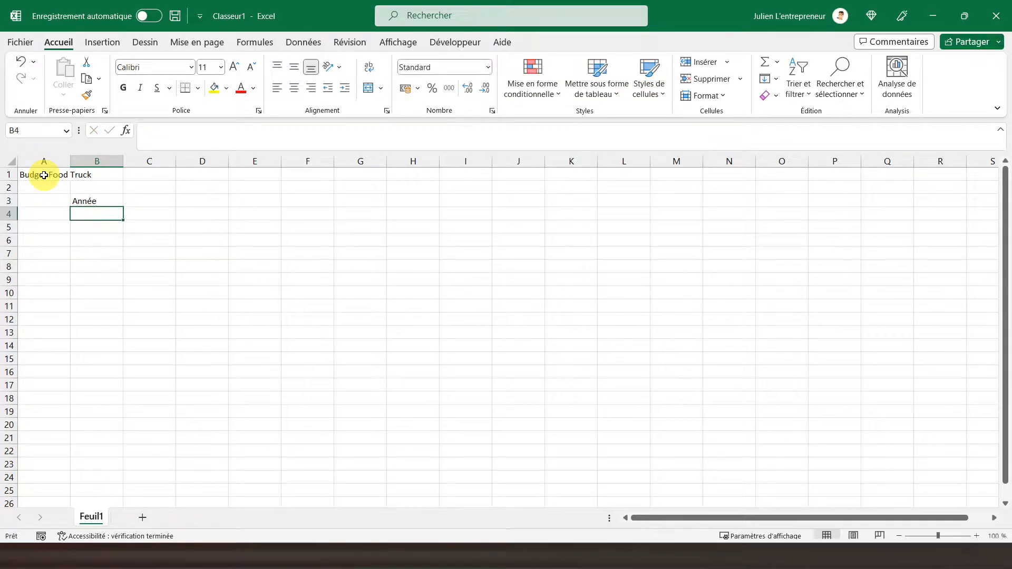
type("Prix de")
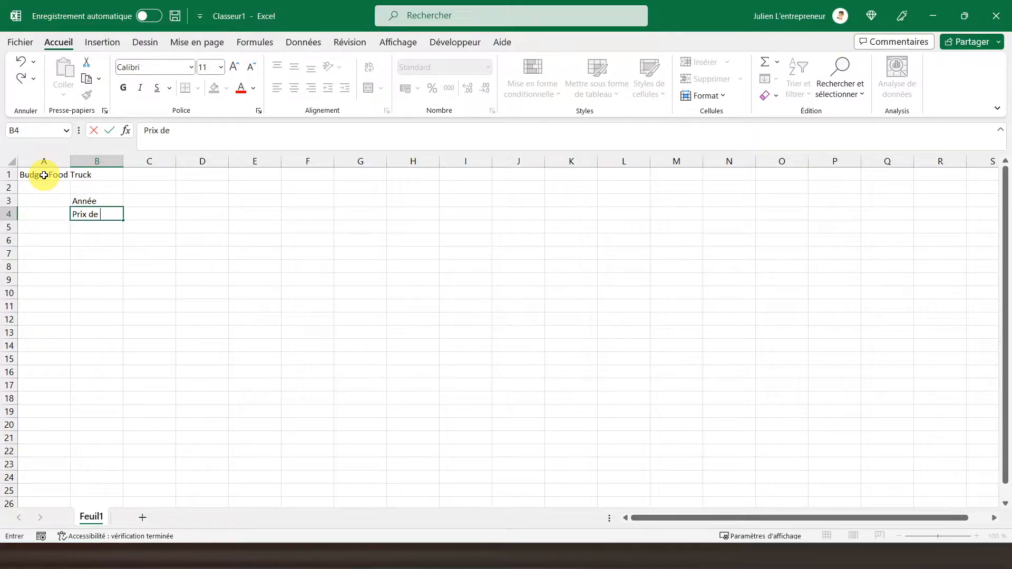
key("BackSpace")
key("BackSpace")
type("vente repas moyen")
key("Return")
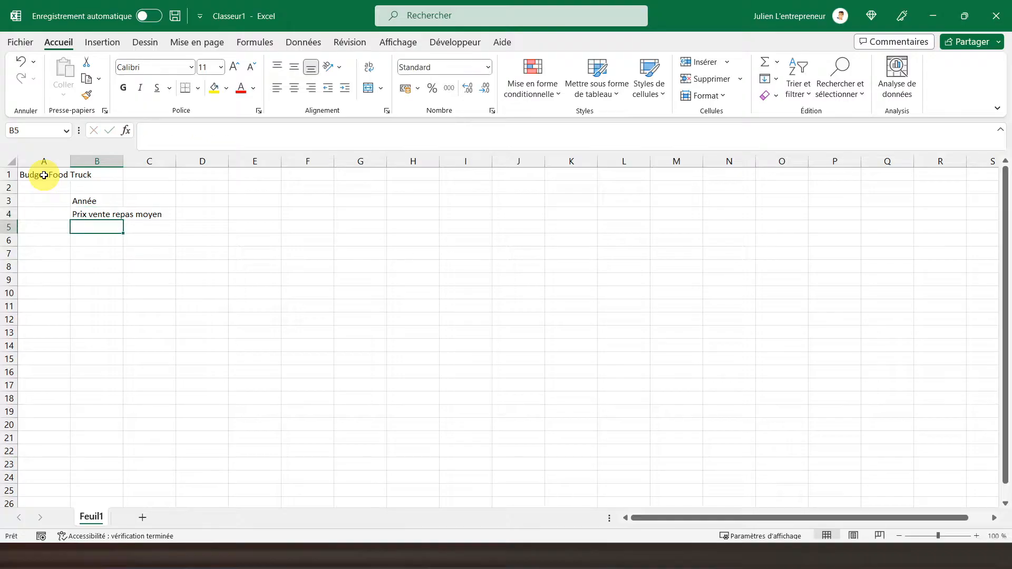
Step: Enter the labels "Achats matières premières" in B5 and "Prix emballages/Repas" in B6
type("A")
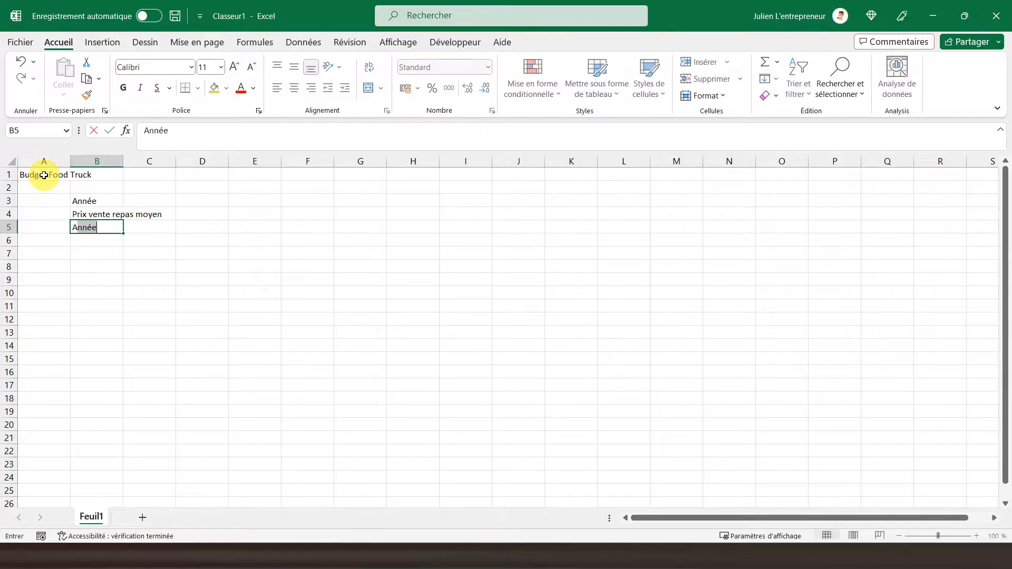
type("chats matiè")
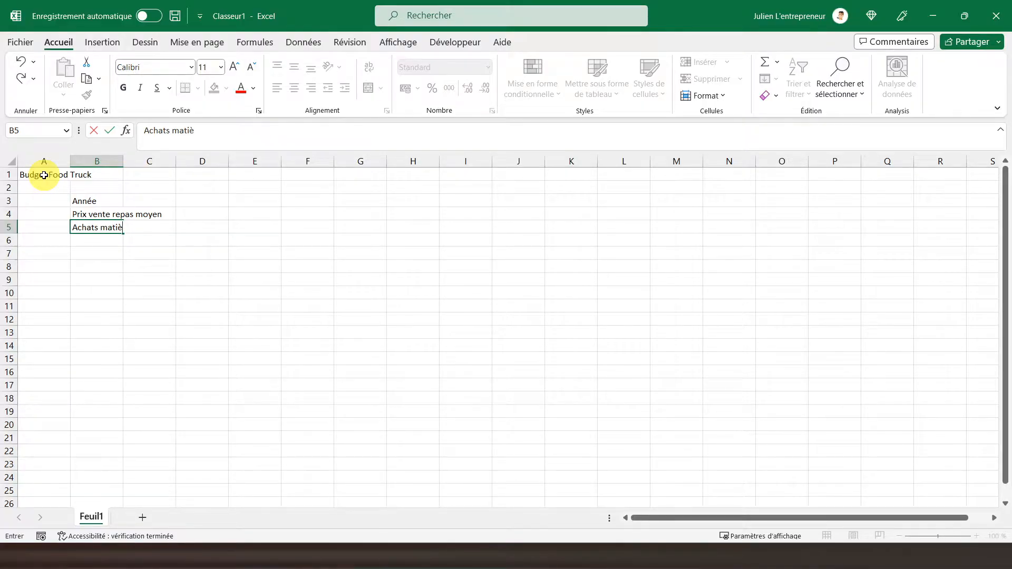
type("res premières")
key("Return")
type("Pri")
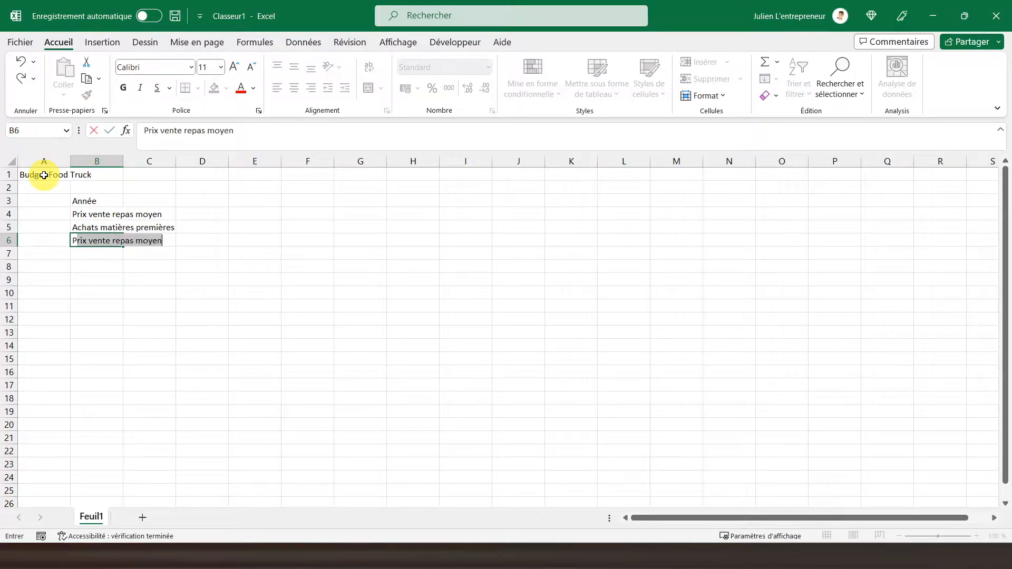
type("x e")
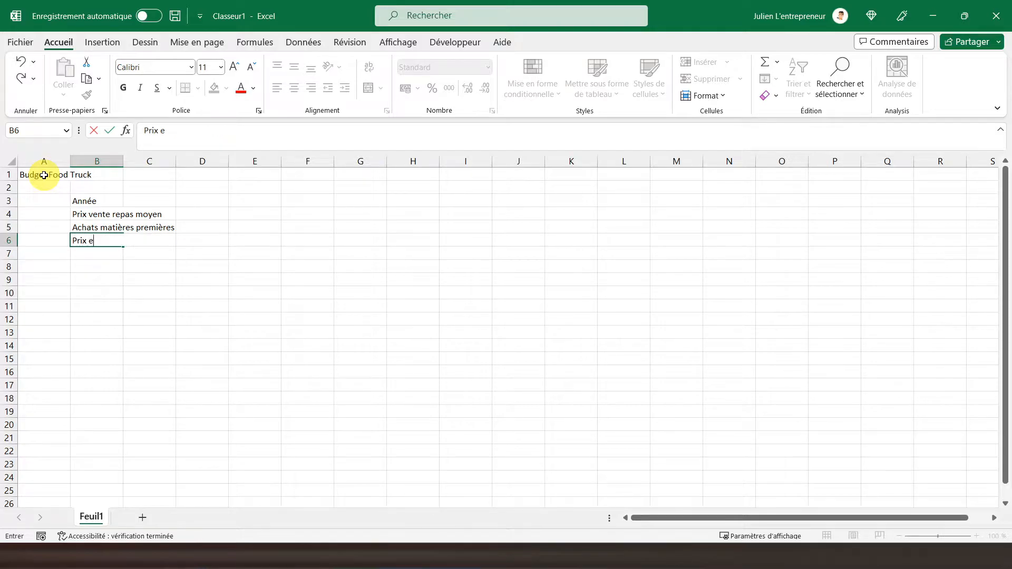
type("mballages/Repas")
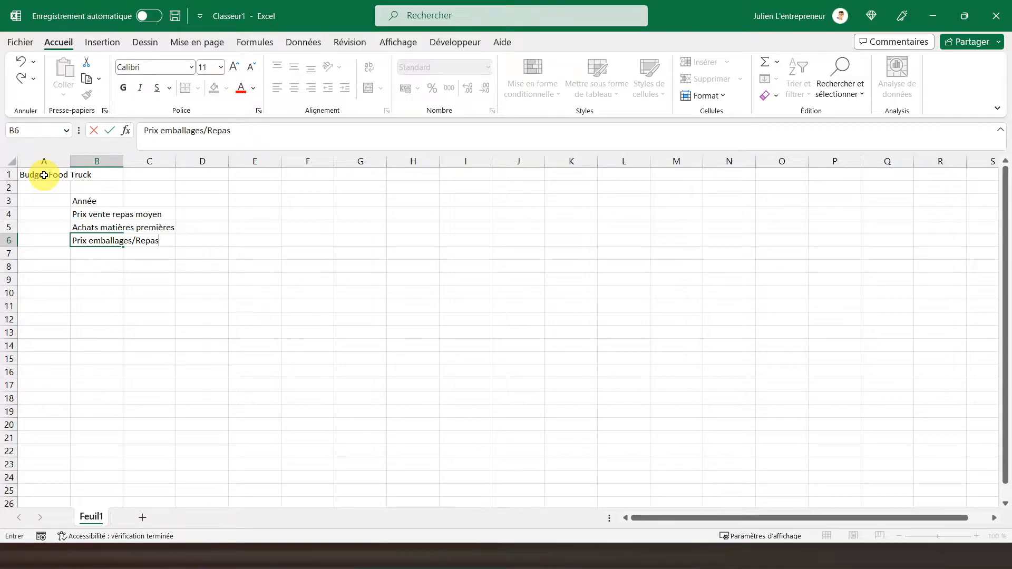
key("Return")
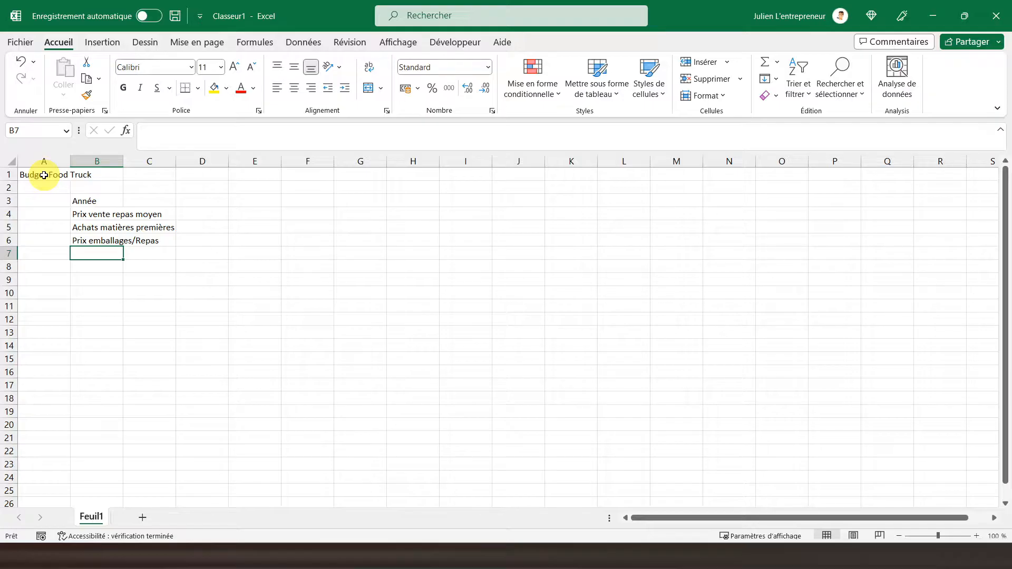
Step: Enter the labels "Nombre couverts/jour" in B7 and "Distance journalière" in B8
type("No")
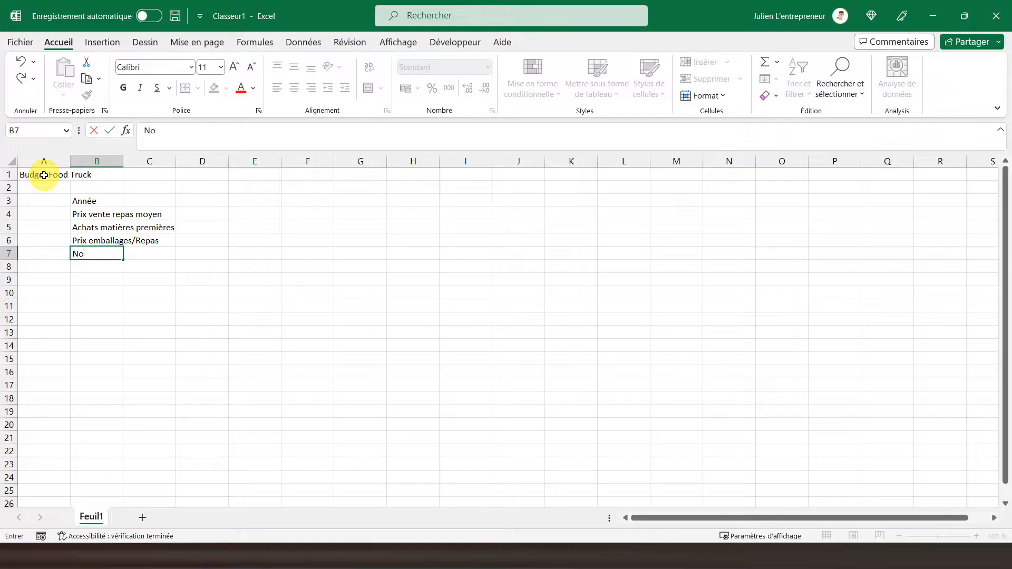
type("mbre couvert")
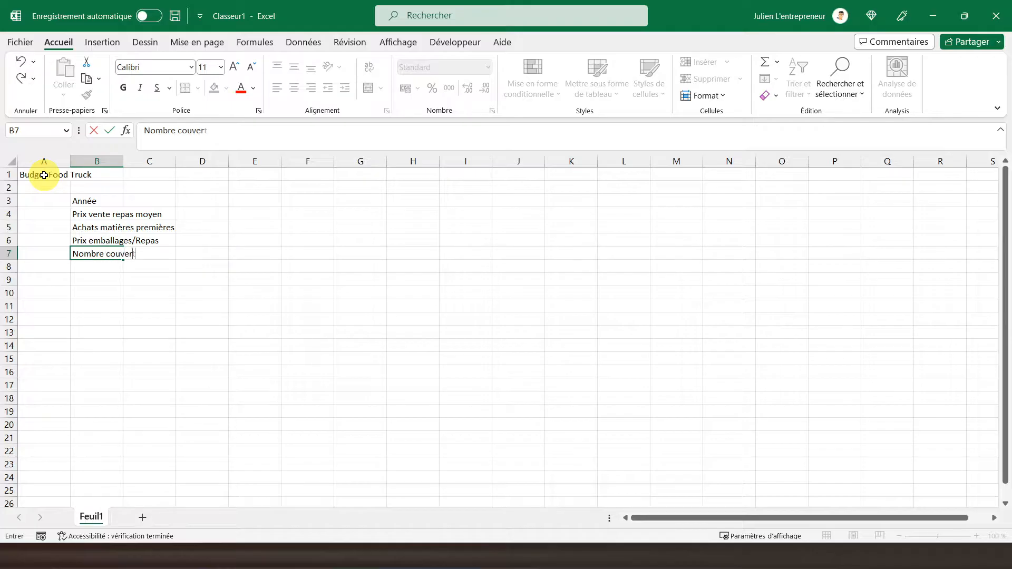
type("s/jour")
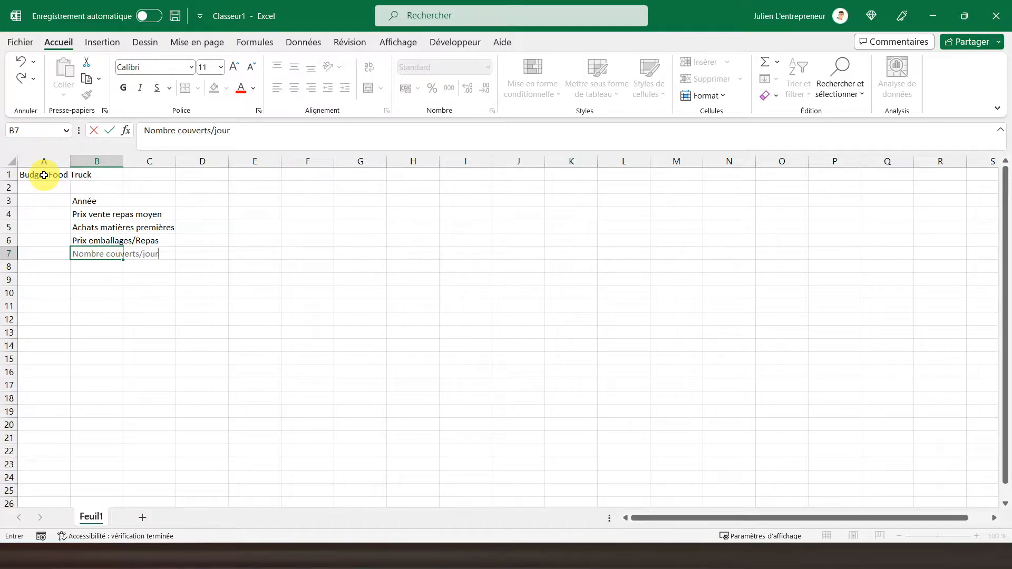
key("Return")
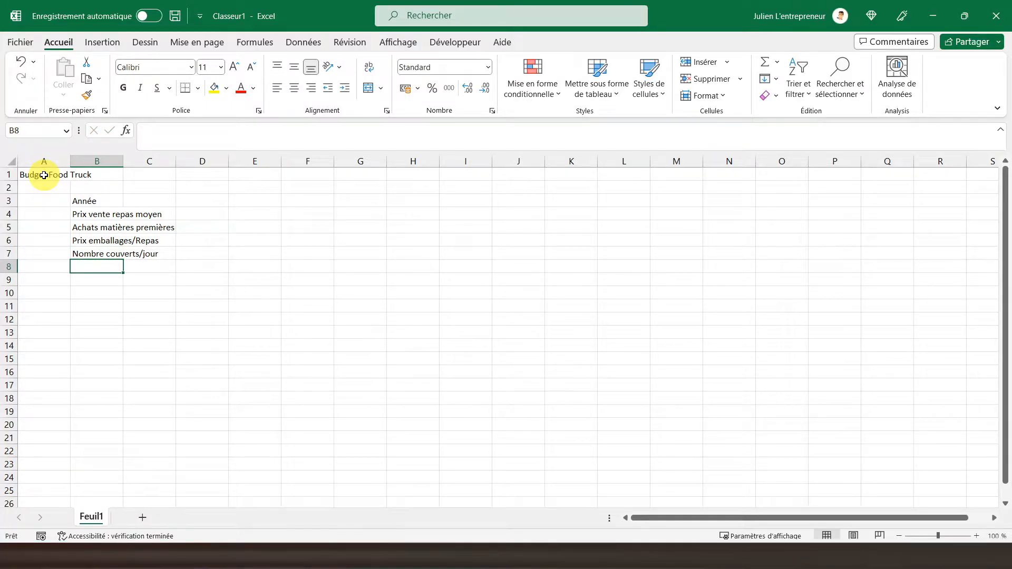
type("Dista")
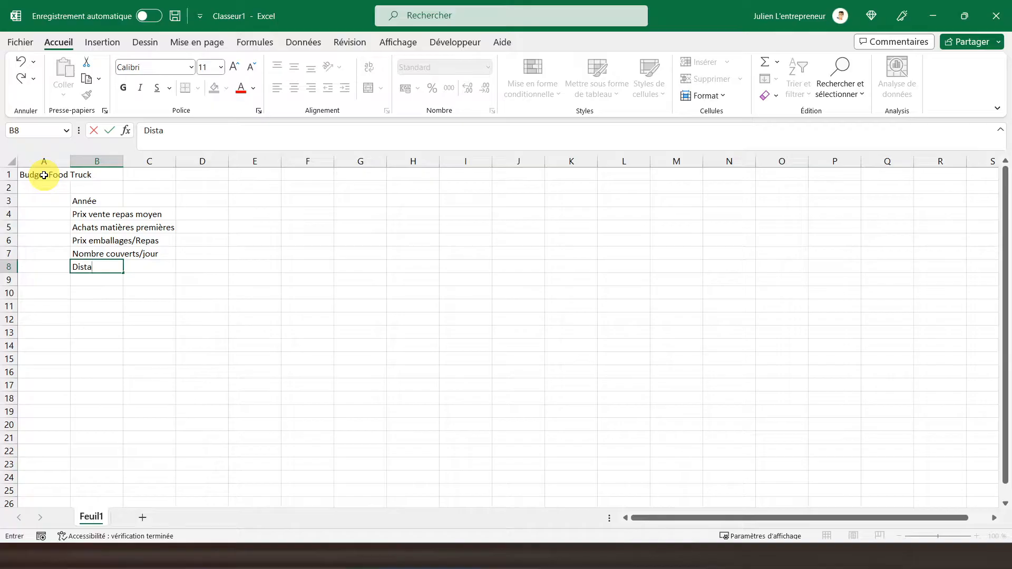
type("nce journalière")
key("Return")
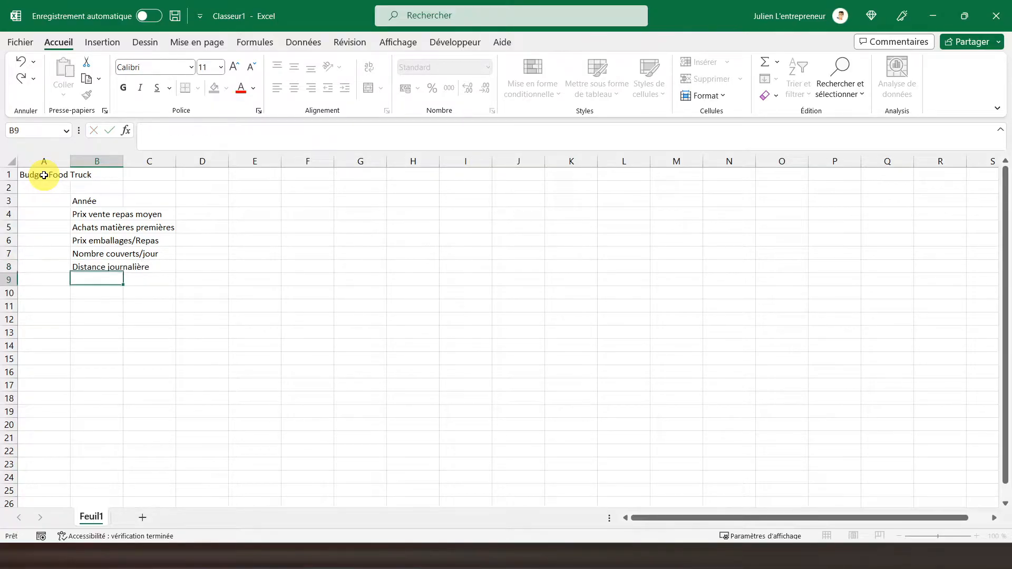
Step: Enter the labels "Coût carburant/ 100 km" in B9 and "Coût /km" in B10
type("Coût ")
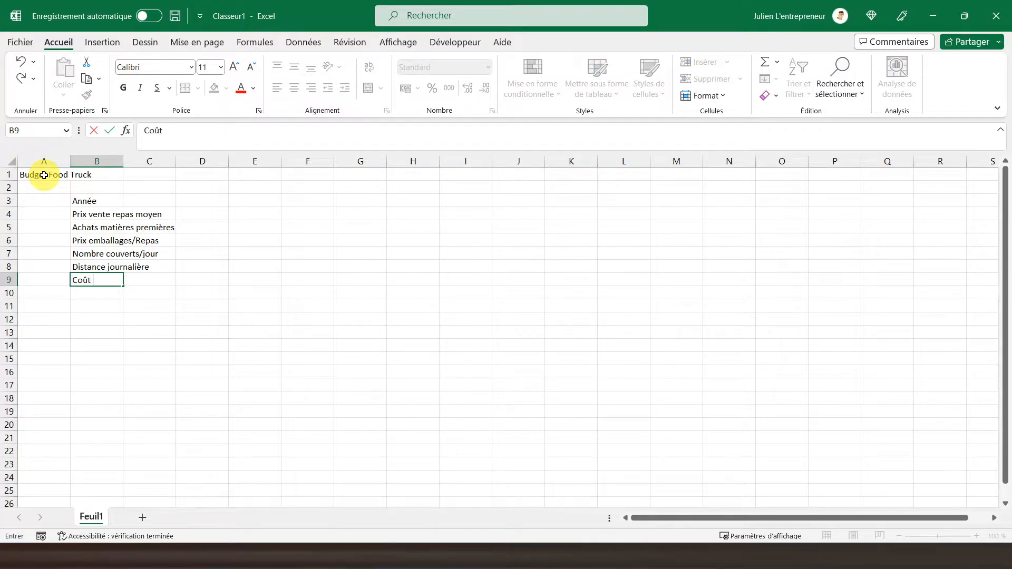
type("carburant/ 100 m")
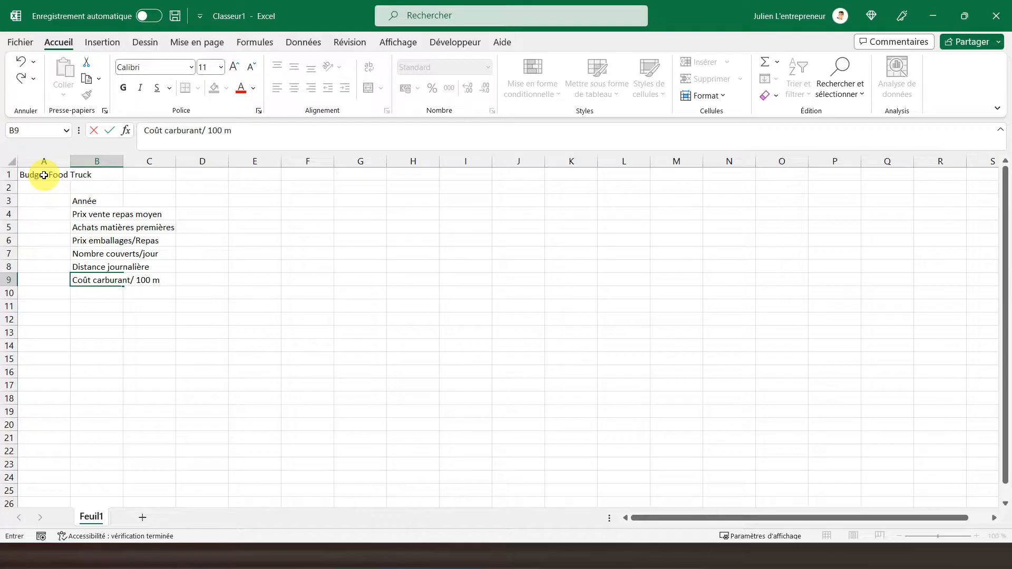
key("BackSpace")
type("km")
key("Return")
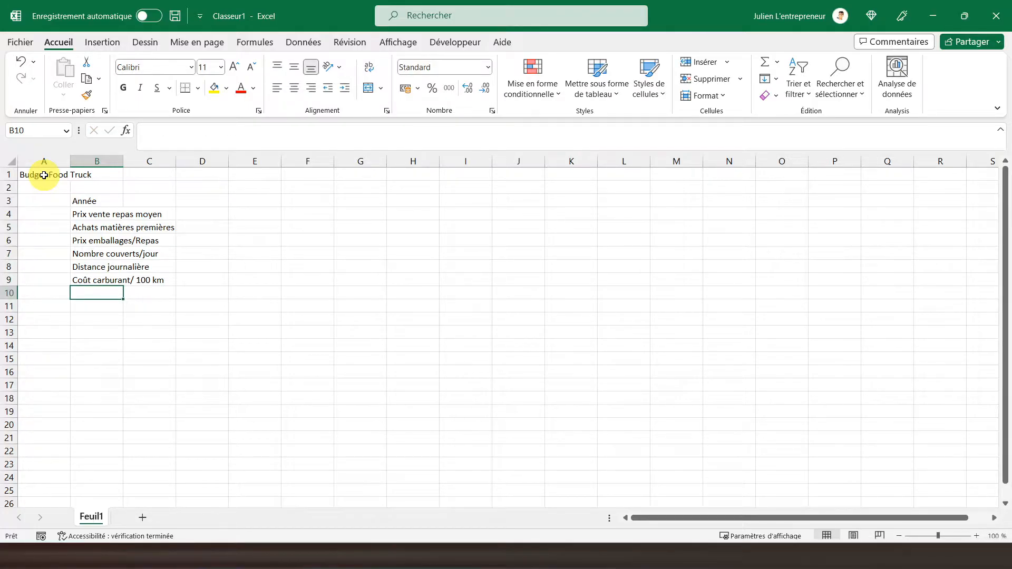
type("Coût ")
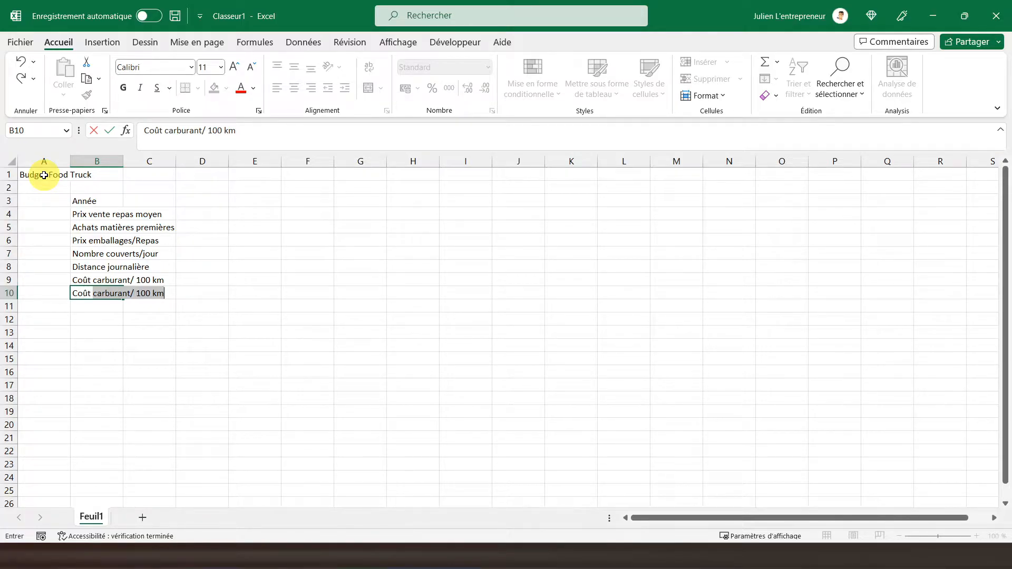
type("/km")
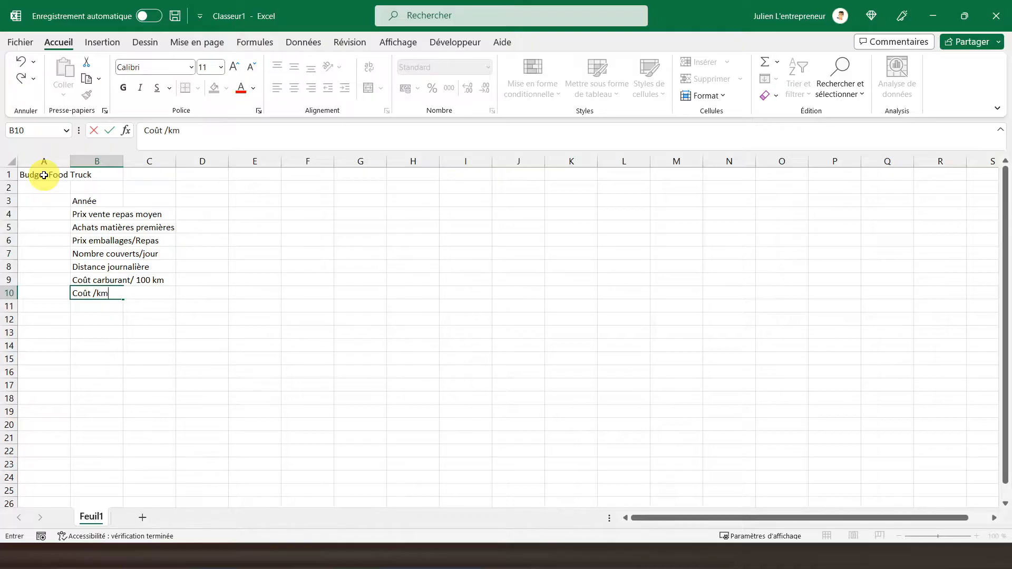
key("Return")
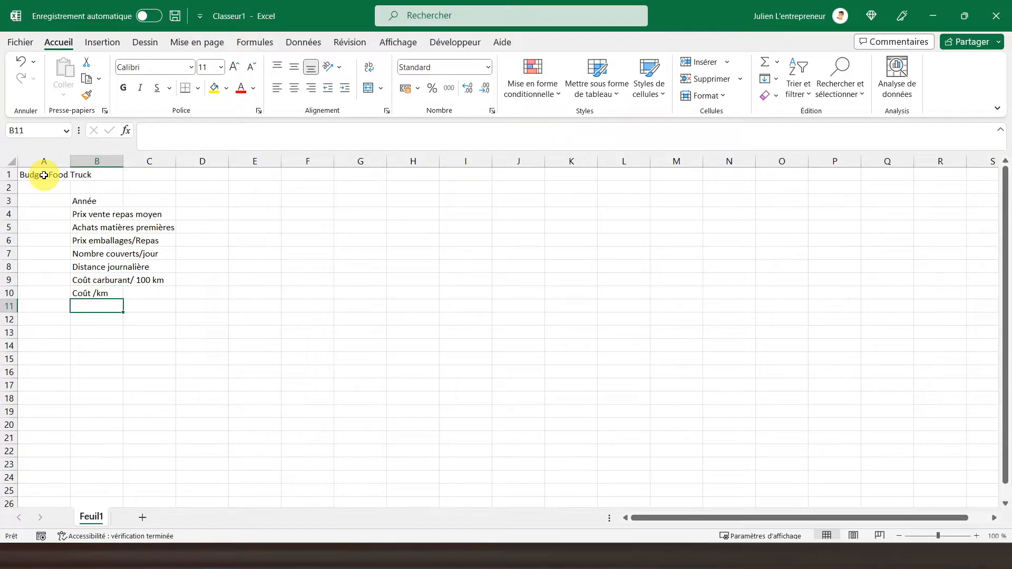
Step: Enter the label "Achat véhicule" in cell B11
type("Achat v")
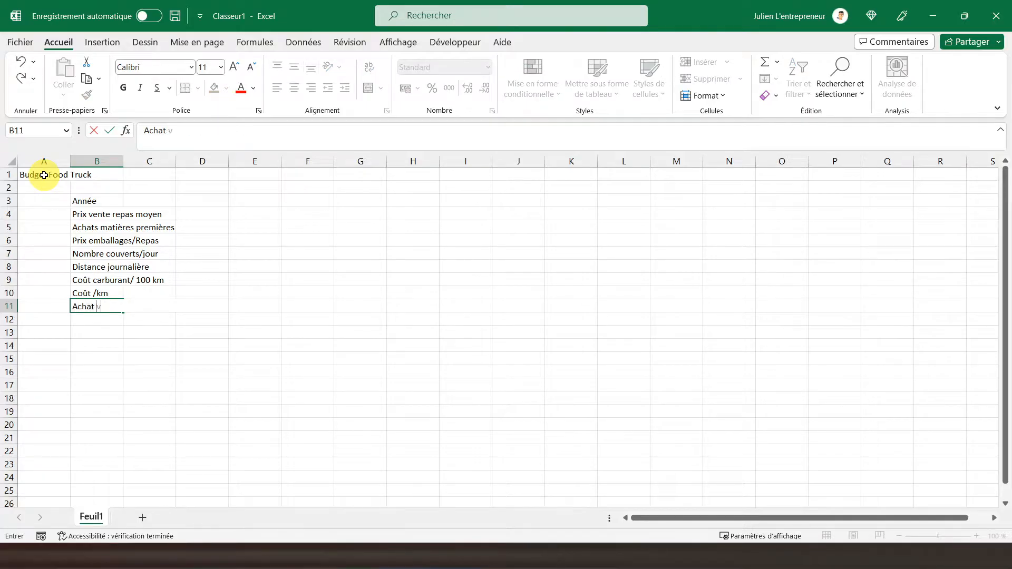
type("éhicule")
key("Return")
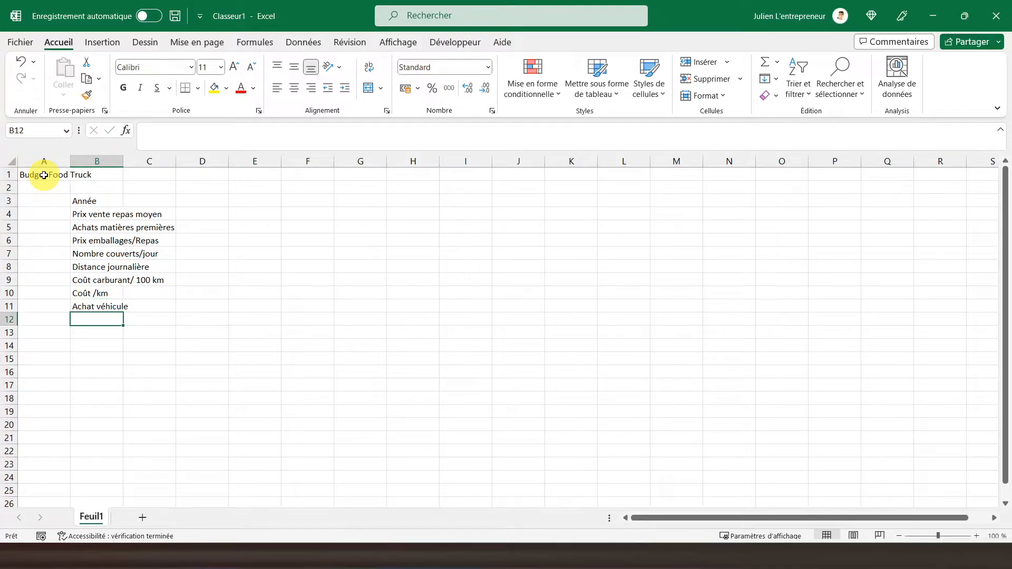
Step: Enter the labels "Mois mise en service" in B12 and "Montant emprunt" in B13
type("Mois")
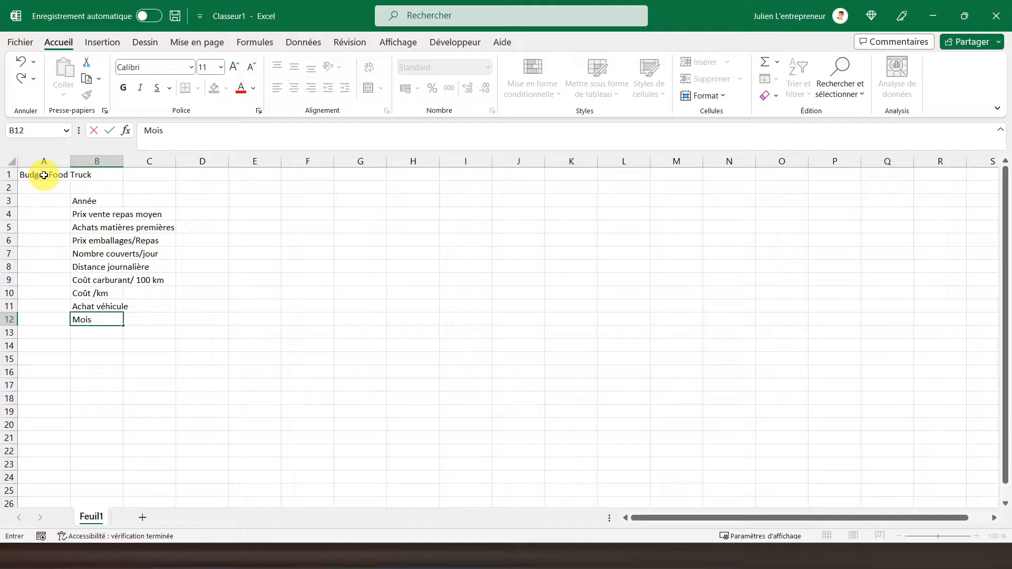
type(" mise en service")
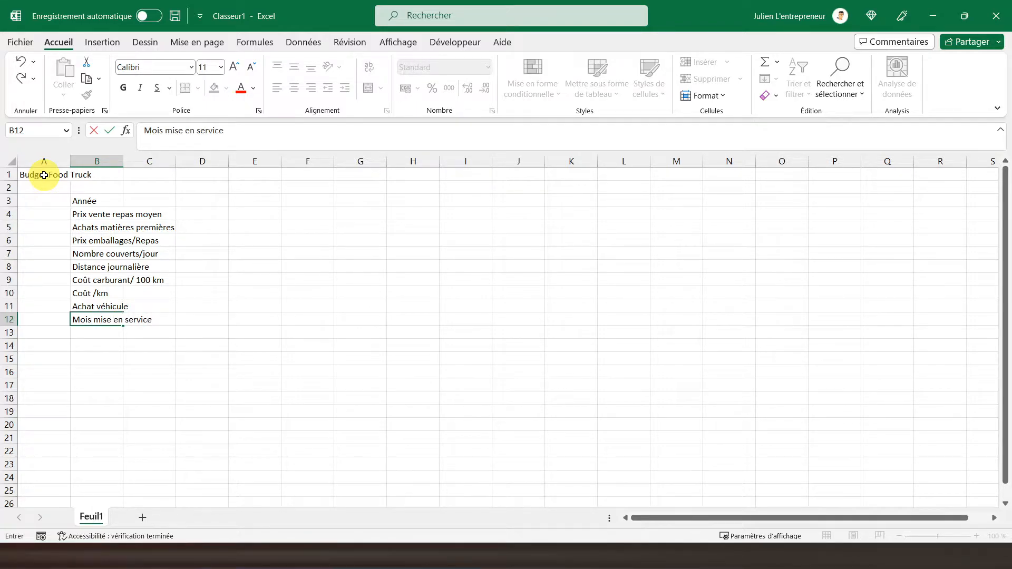
key("Return")
type("Montant")
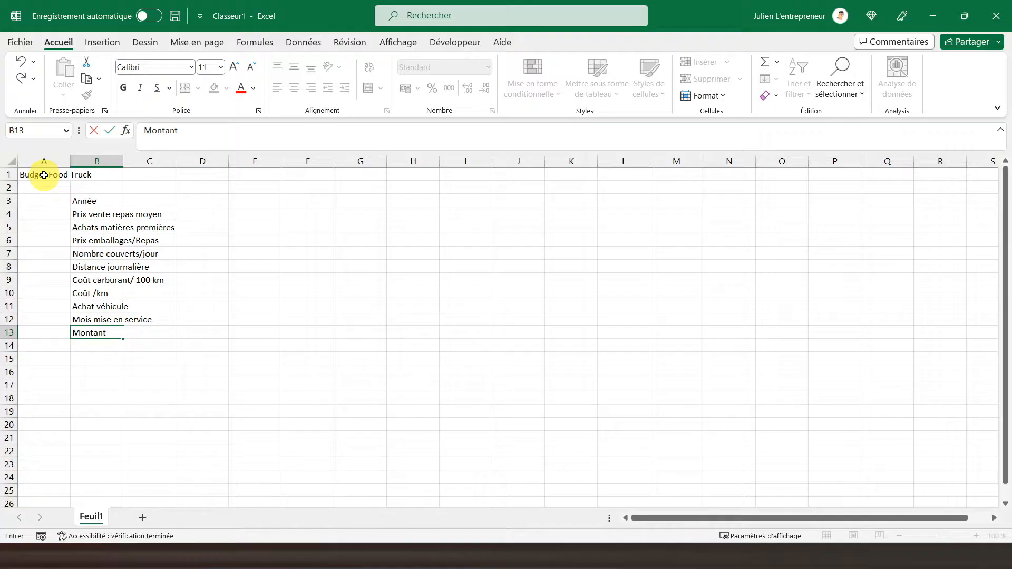
type(" emprunt")
key("Return")
Step: Enter the labels "Taux" in B14 and "Durée" in B15
type("Taux")
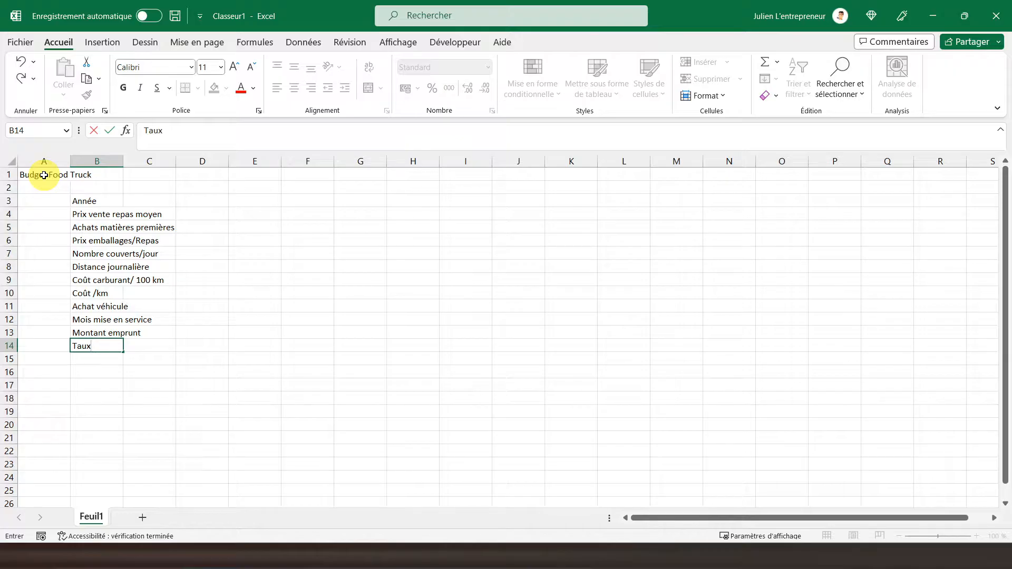
key("Return")
type("Durée")
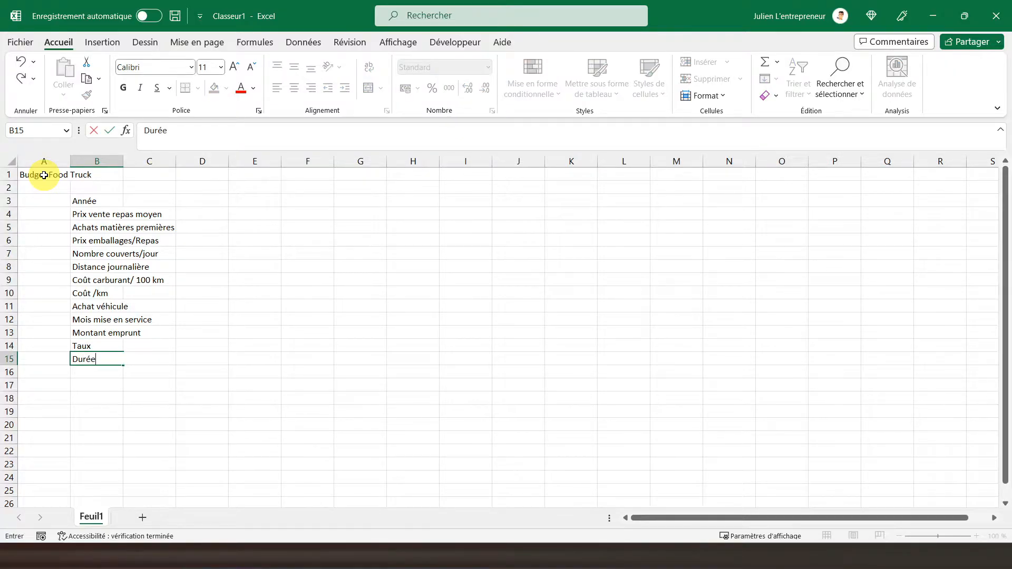
key("Return")
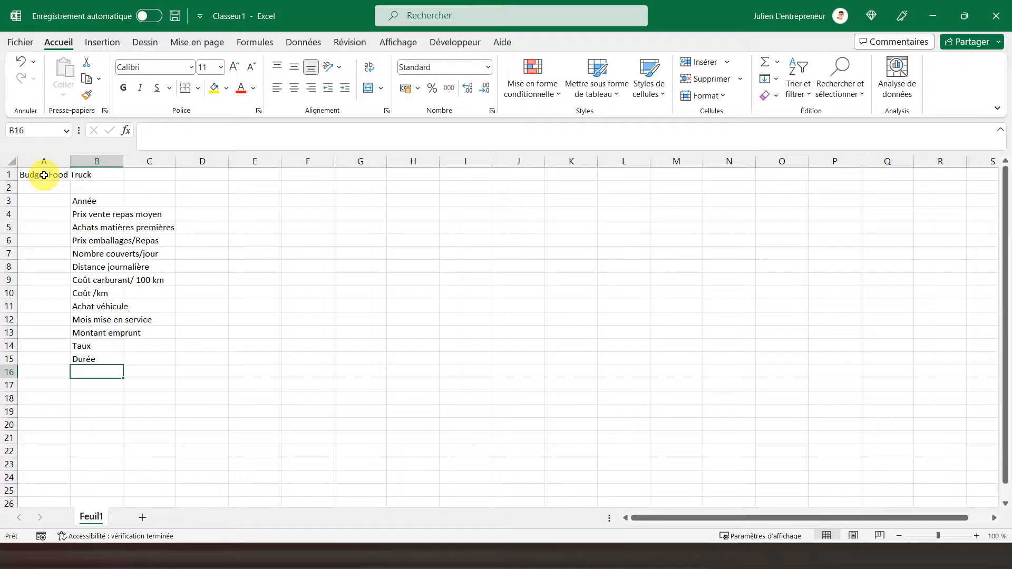
Step: Widen column B to fit its longest label and narrow column A to a thin margin
left_click_drag(122, 158, 186, 158)
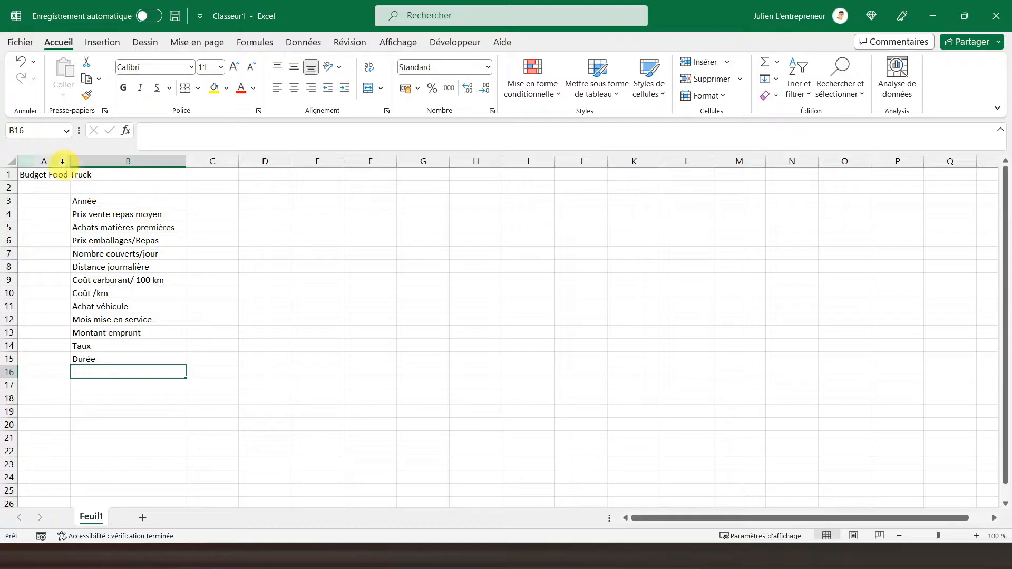
left_click_drag(69, 161, 37, 163)
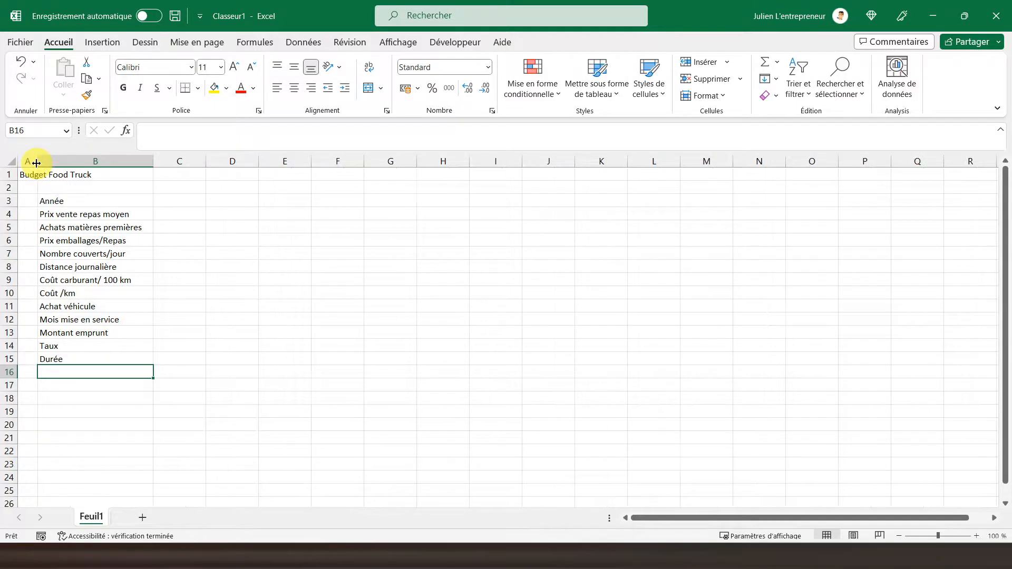
left_click(72, 200)
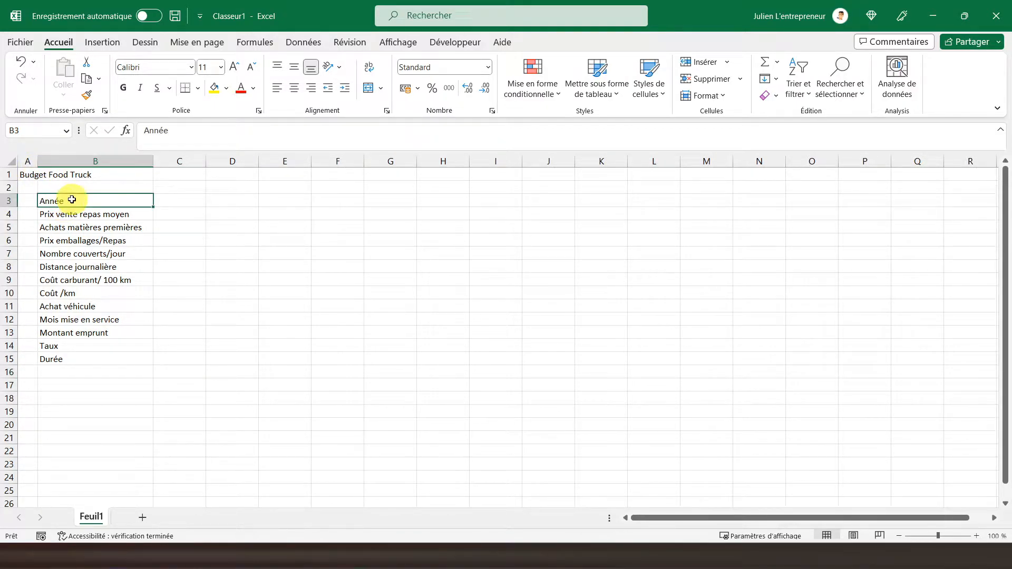
Step: Apply thick outside borders to each input cell individually from C3 to C15
left_click(171, 202)
left_click(200, 89)
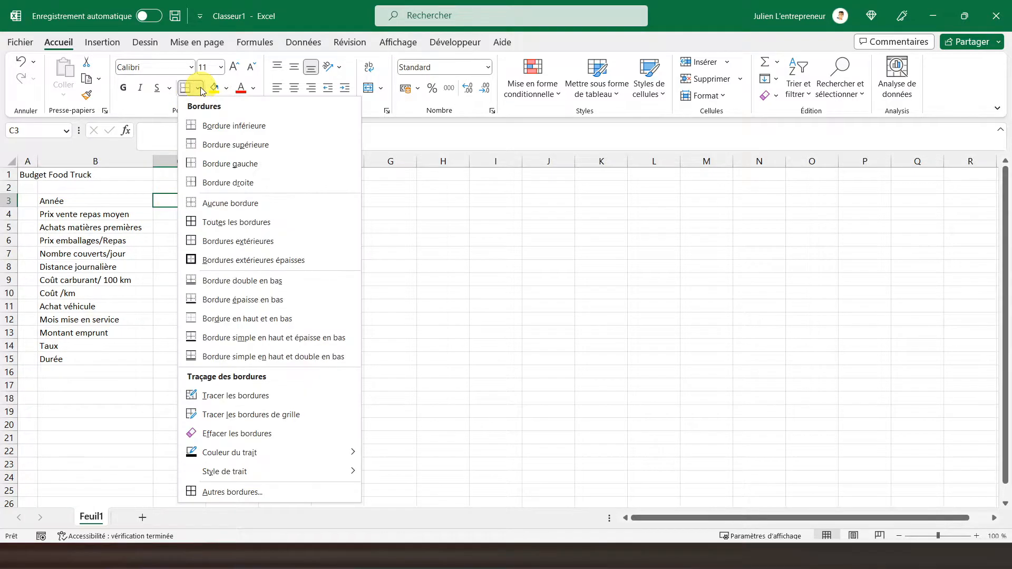
left_click(232, 260)
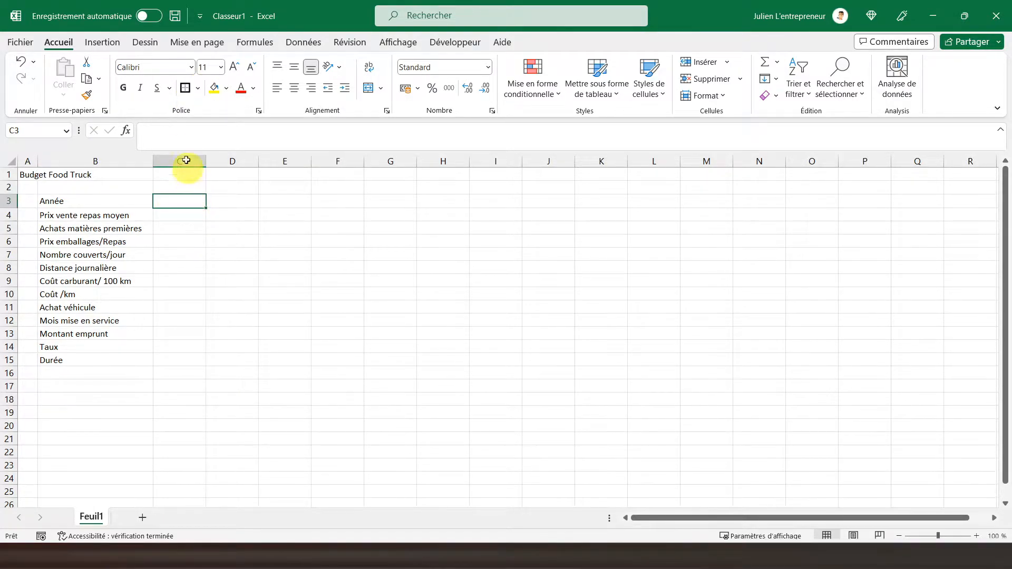
key("Return")
left_click(188, 91)
key("Down")
left_click(187, 90)
key("Down")
key("Down")
left_click(187, 90)
key("Down")
left_click(188, 90)
key("Up")
key("Up")
left_click(188, 90)
key("Down")
key("Down")
key("Down")
left_click(188, 91)
key("Down")
left_click(188, 90)
key("Down")
left_click(188, 90)
key("Down")
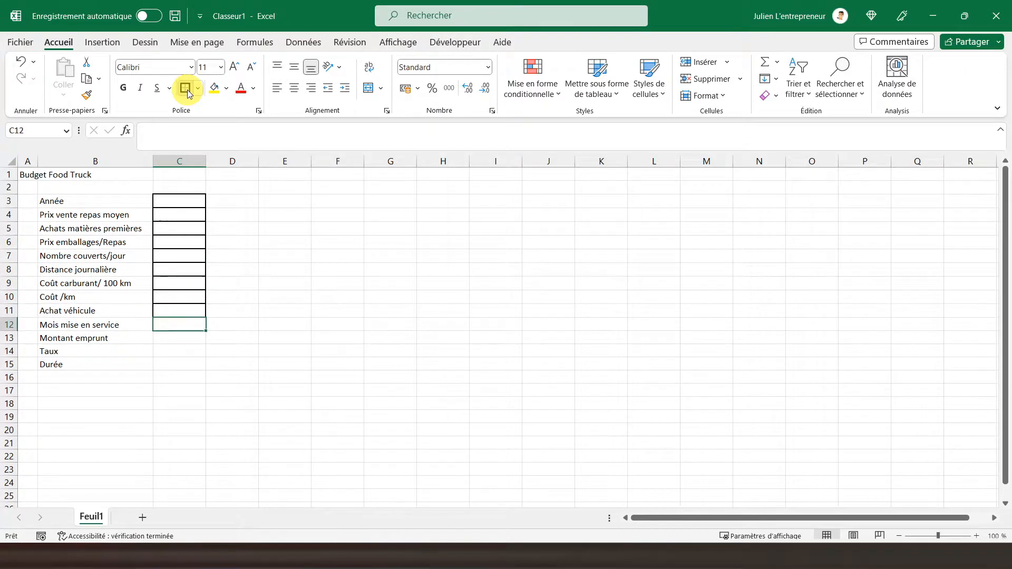
left_click(188, 91)
key("Down")
left_click(187, 91)
key("Down")
left_click(188, 90)
key("Down")
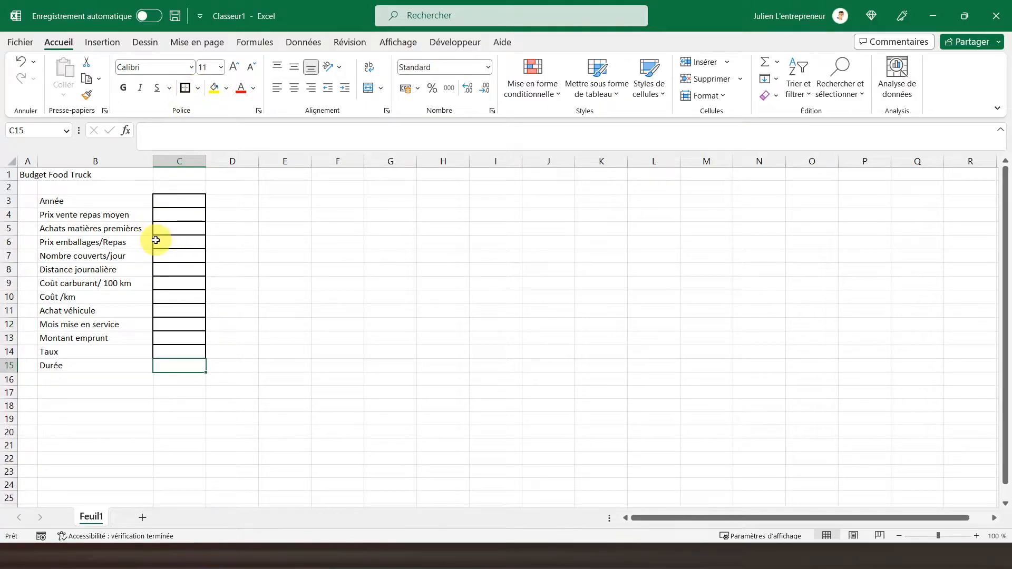
Step: Hide the sheet's gridlines and make the "Budget Food Truck" title in A1 bold
left_click(31, 176)
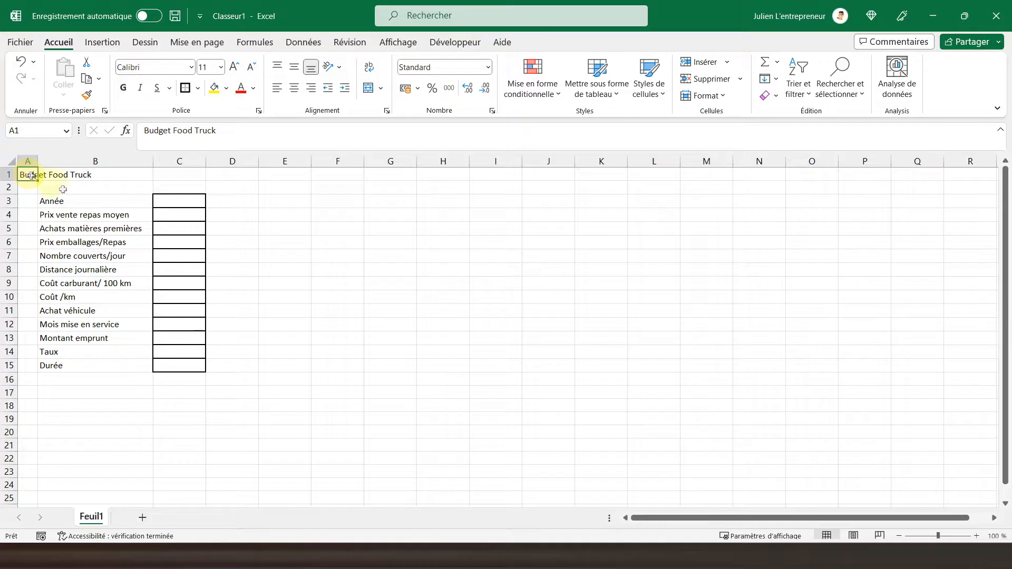
left_click(390, 43)
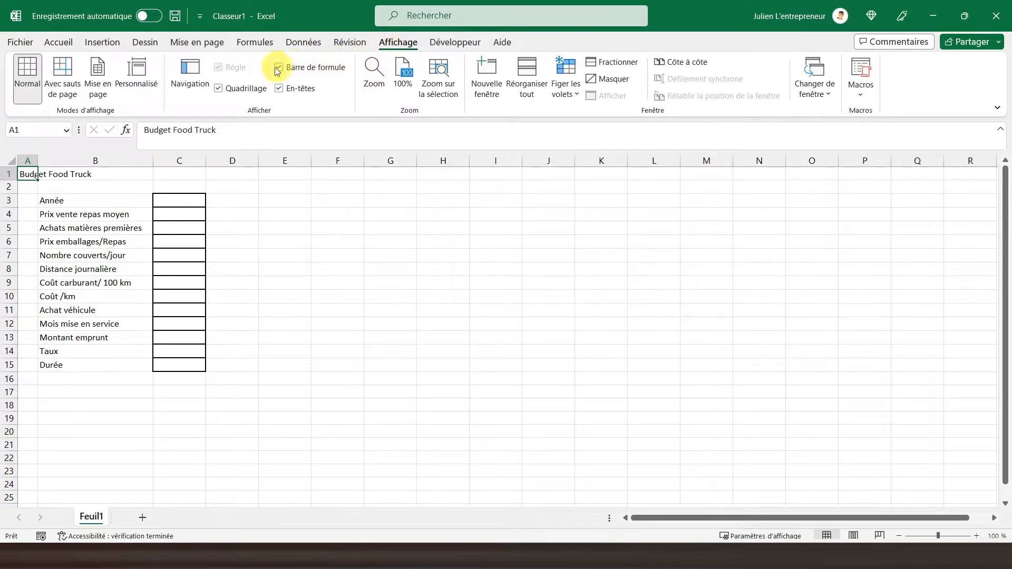
left_click(246, 88)
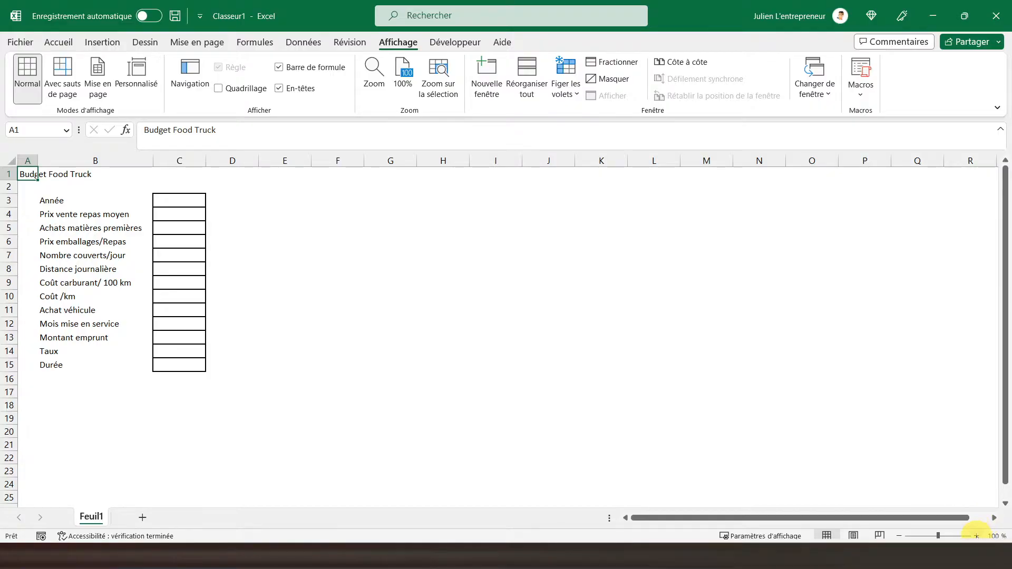
left_click(976, 536)
left_click(976, 536)
left_click(977, 536)
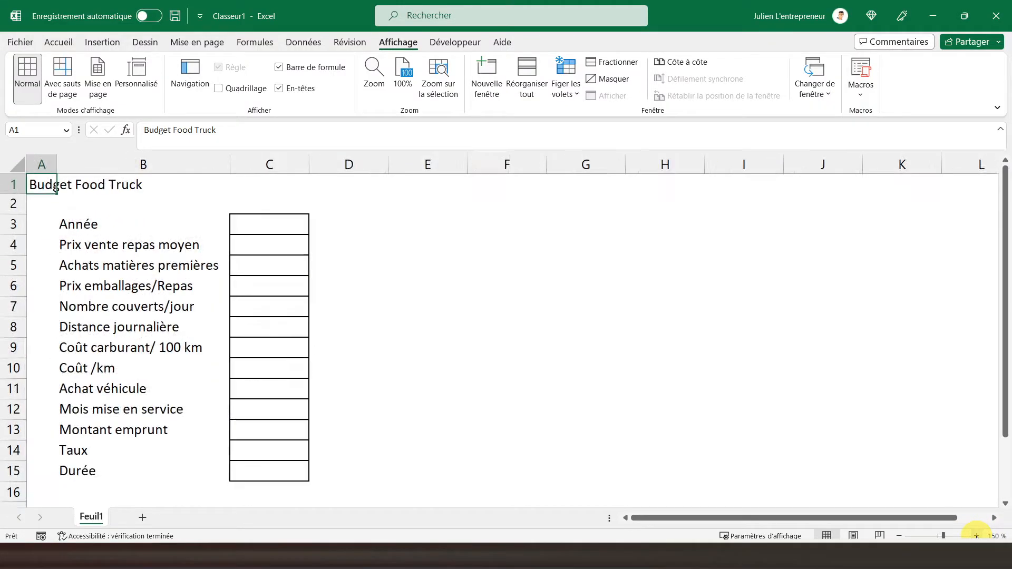
left_click(68, 42)
left_click(123, 89)
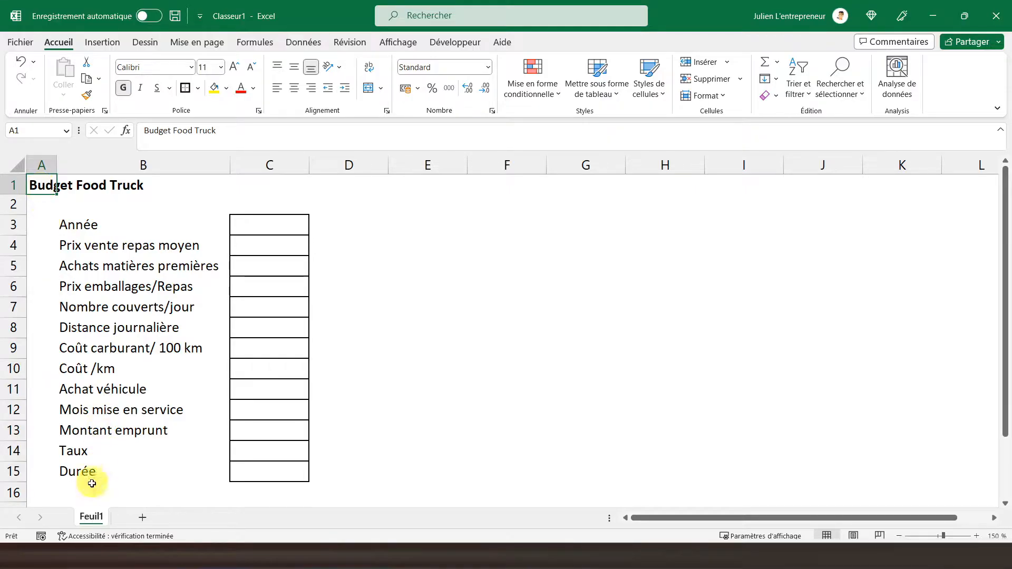
Step: Rename the sheet Feuil1 as "Paramètres"
double_click(95, 516)
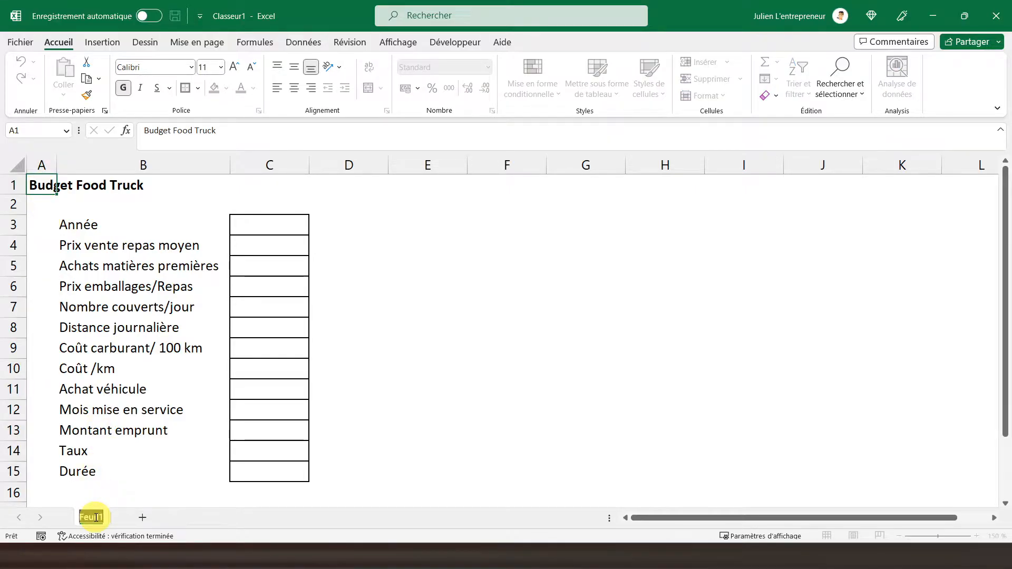
type("Par")
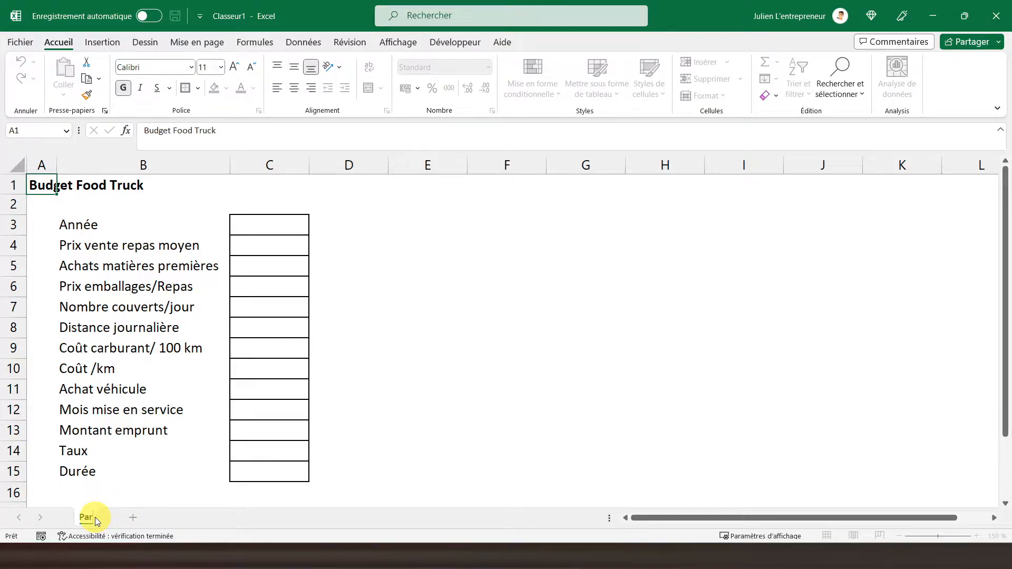
type("amètres")
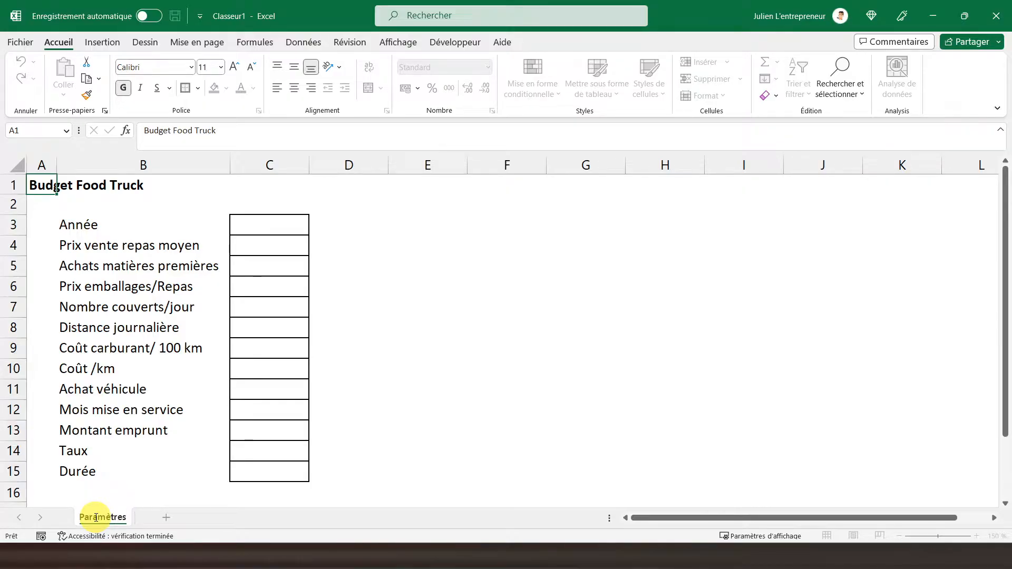
key("Return")
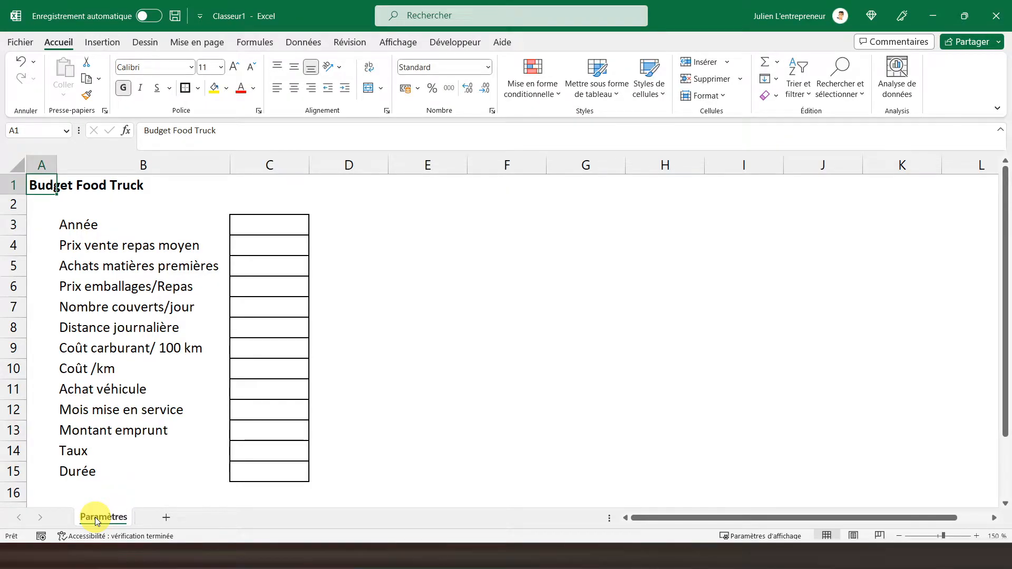
Step: Add a second sheet to the workbook and name it "Trésorerie"
left_click(167, 518)
double_click(167, 518)
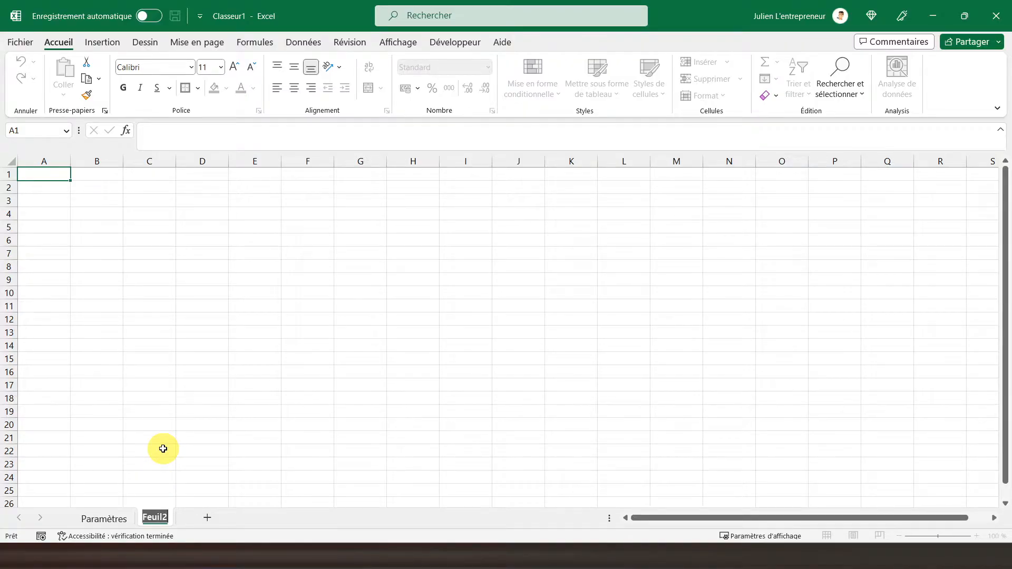
type("Trésor")
key("Return")
type("erie")
key("Return")
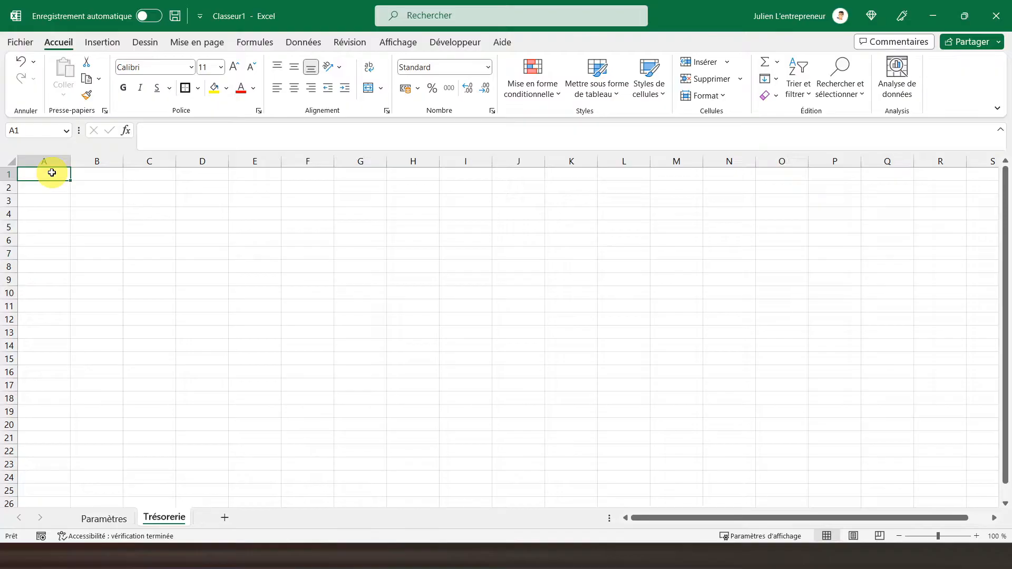
Step: Enter the title "Budget de trésorerie" in A1 and format it bold and italic
type("Budget ")
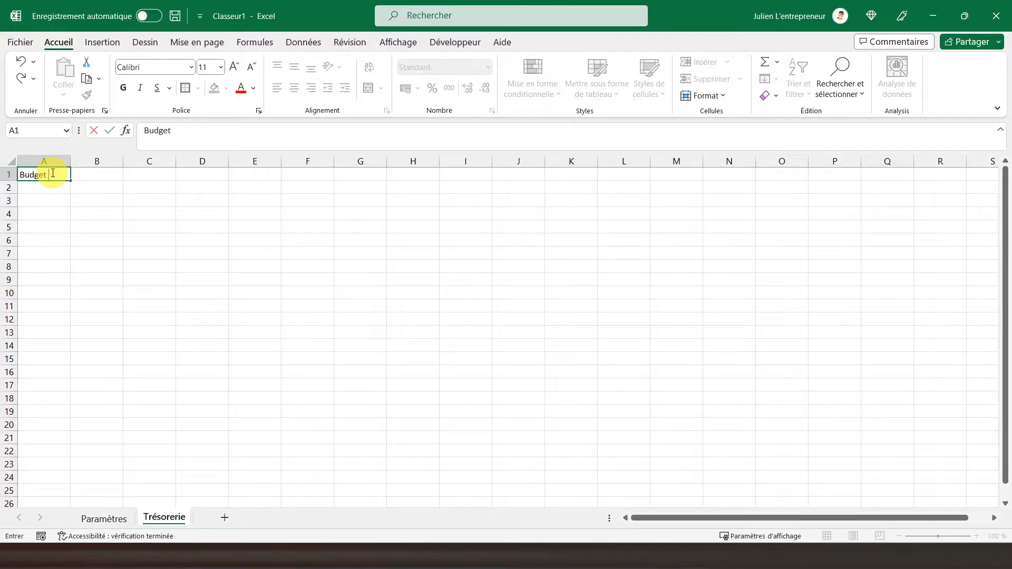
type("de trésorerie")
key("ctrl+Return")
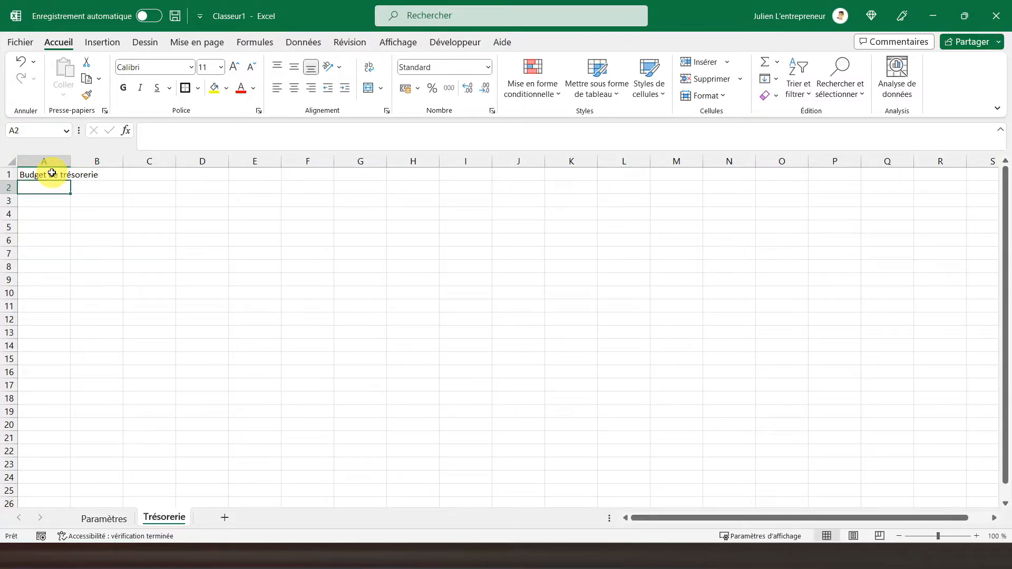
left_click(123, 88)
left_click(141, 90)
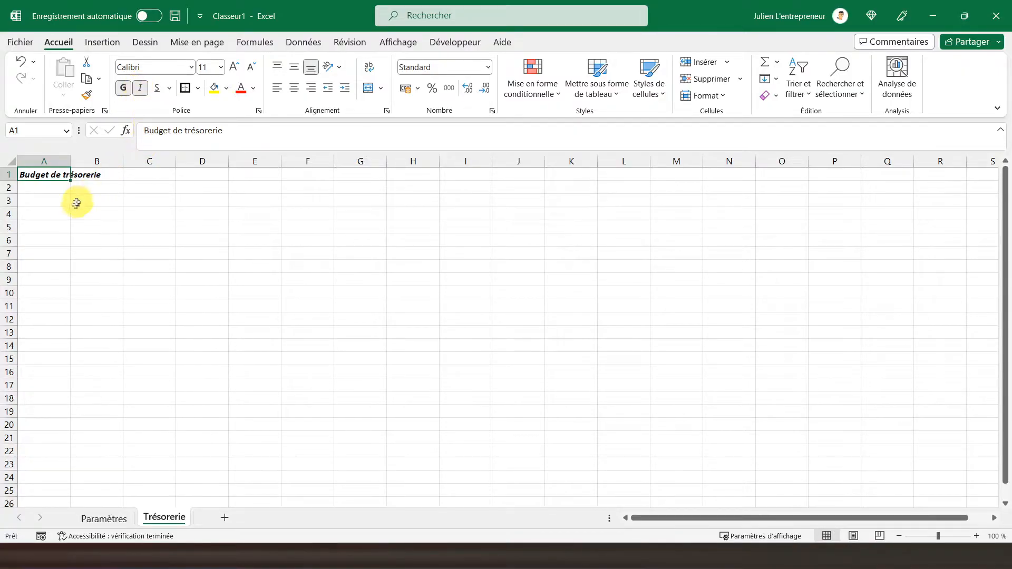
Step: Enter "Janvier" in B5 and fill the month series across row 5 to "Décembre" in M5
left_click(54, 227)
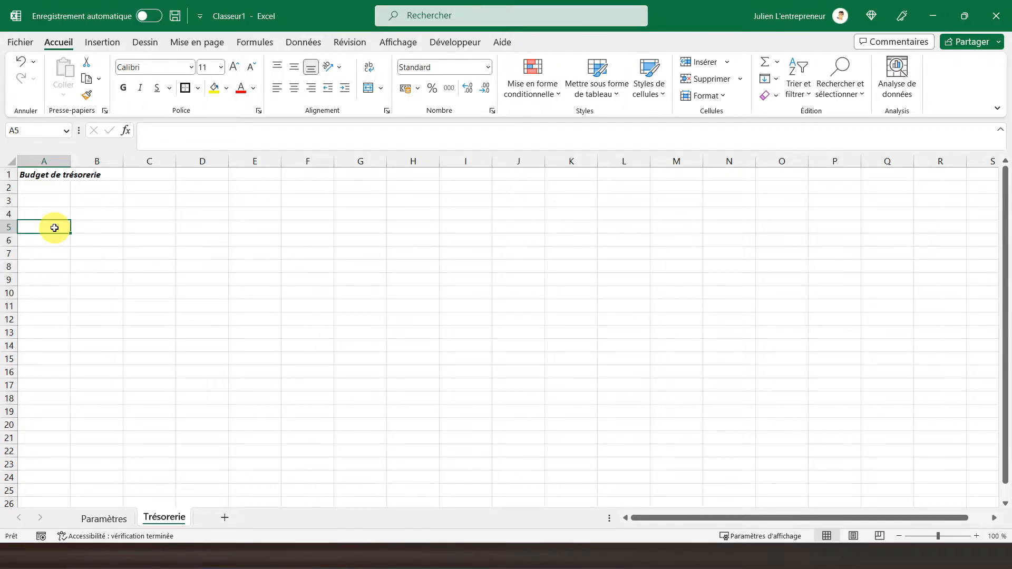
key("Right")
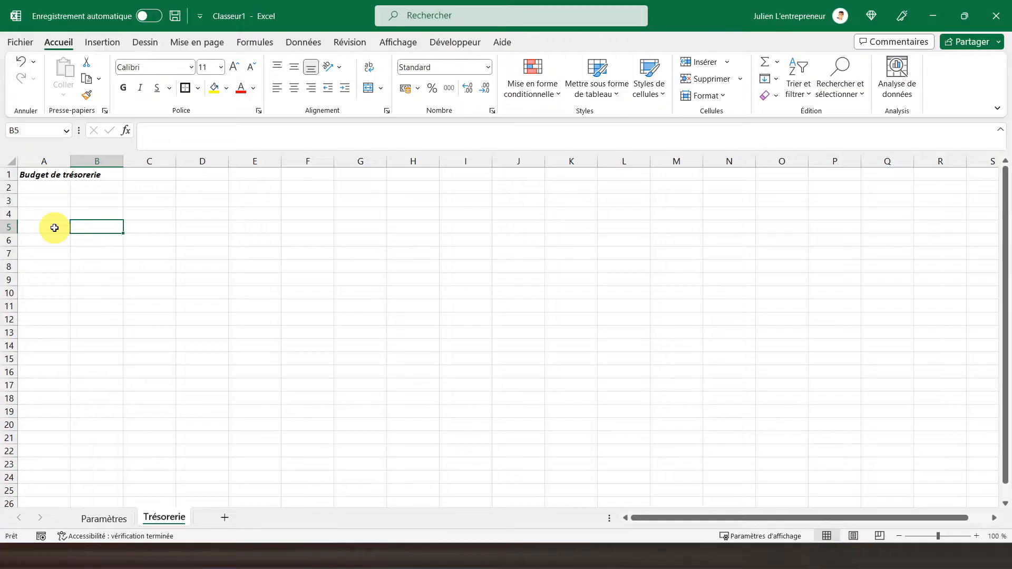
type("Janvier")
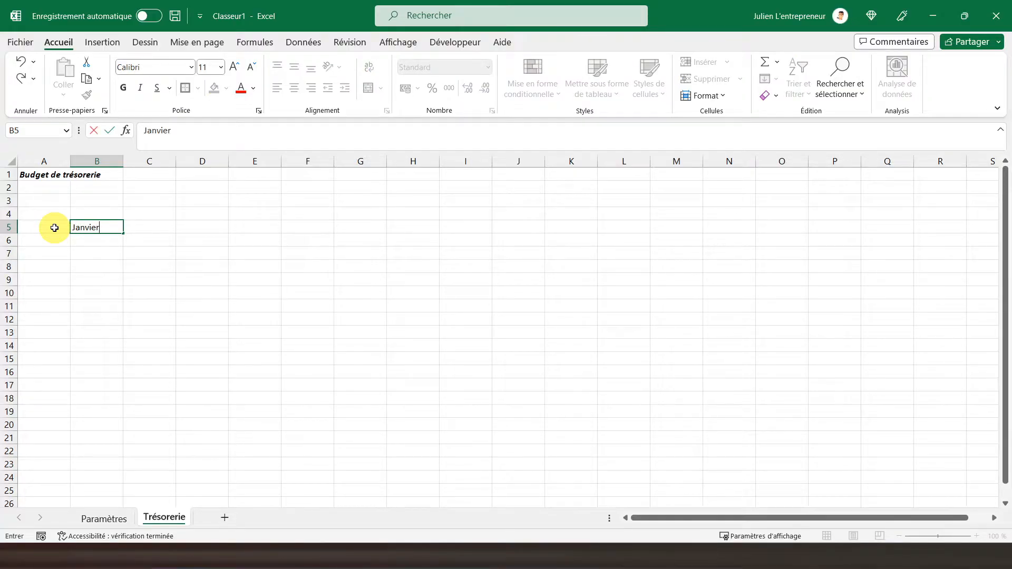
key("Return")
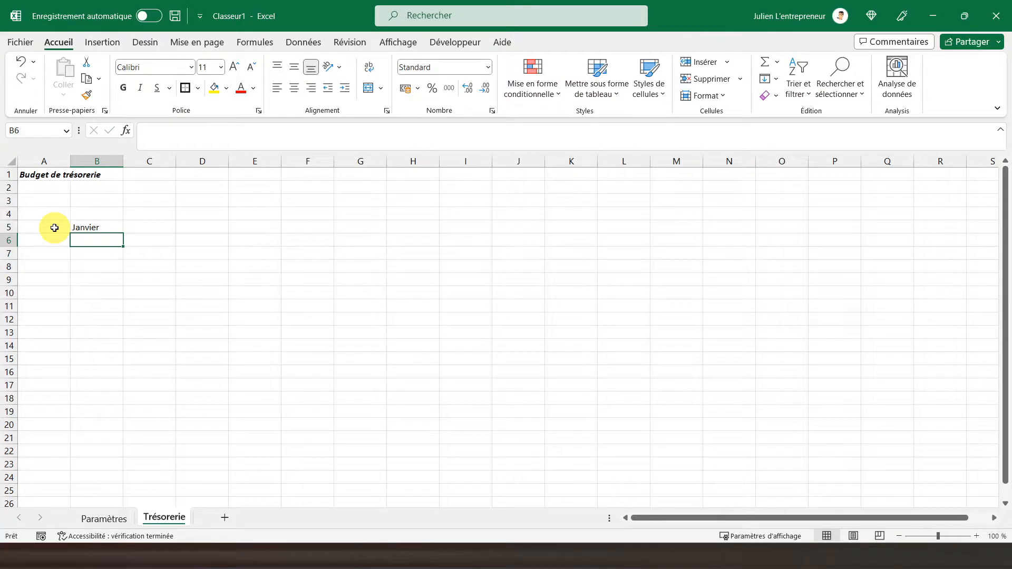
left_click(82, 228)
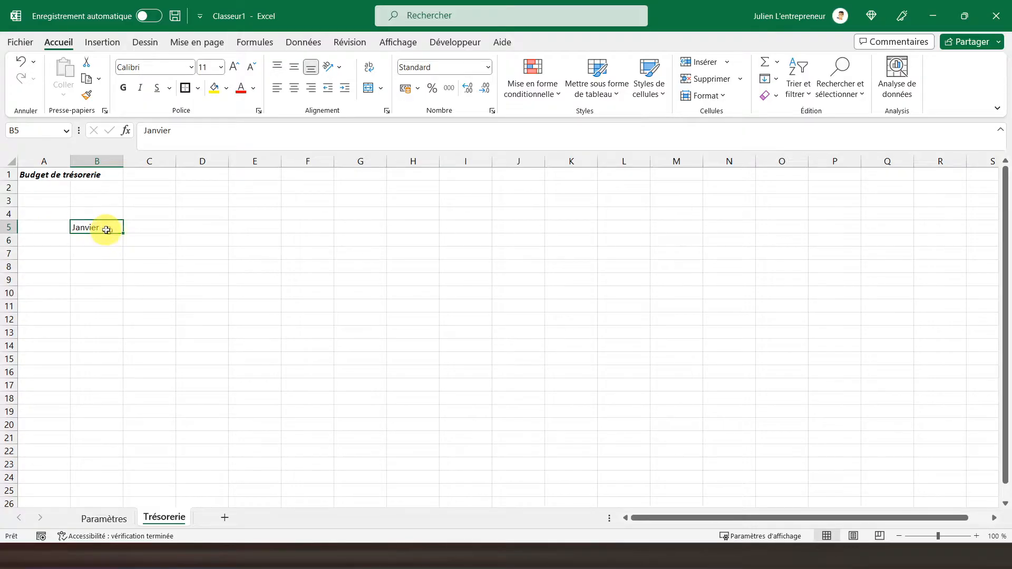
left_click_drag(121, 233, 698, 236)
Step: Make the month headings in B5:M5 bold and centred
left_click(124, 87)
left_click(295, 90)
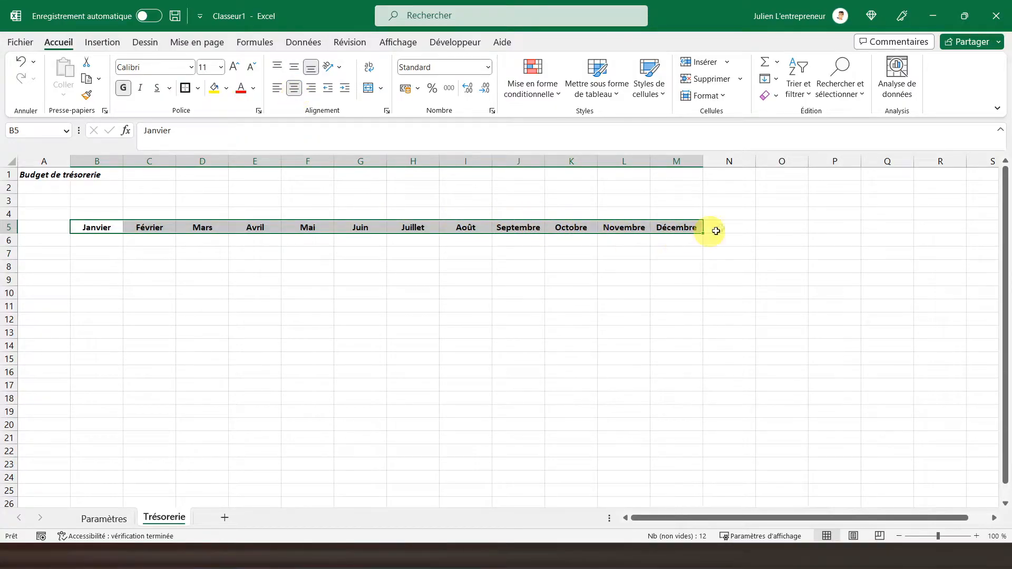
Step: Set the width of column N to 3
left_click(728, 159)
right_click(729, 161)
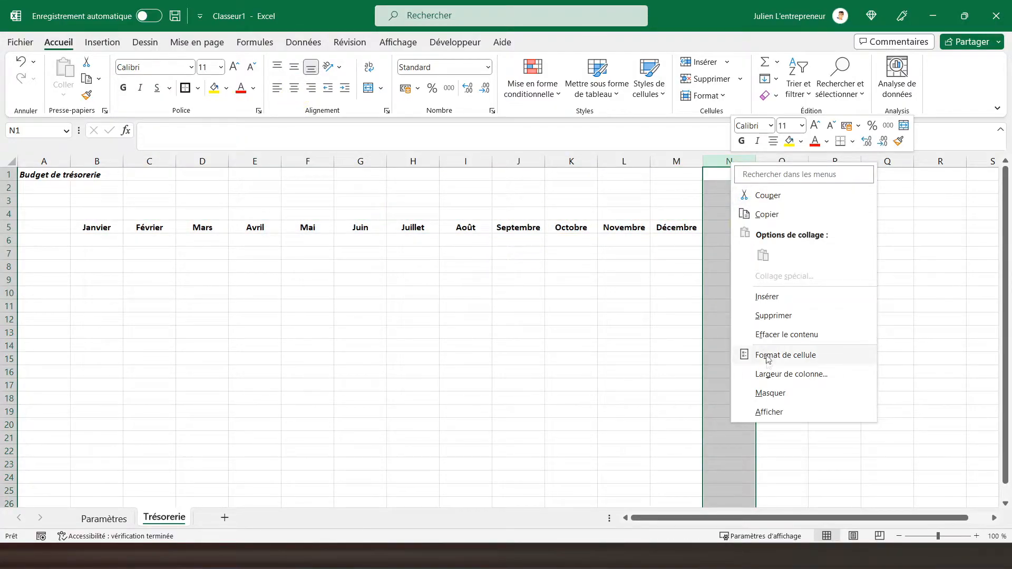
left_click(791, 374)
type("3")
key("Return")
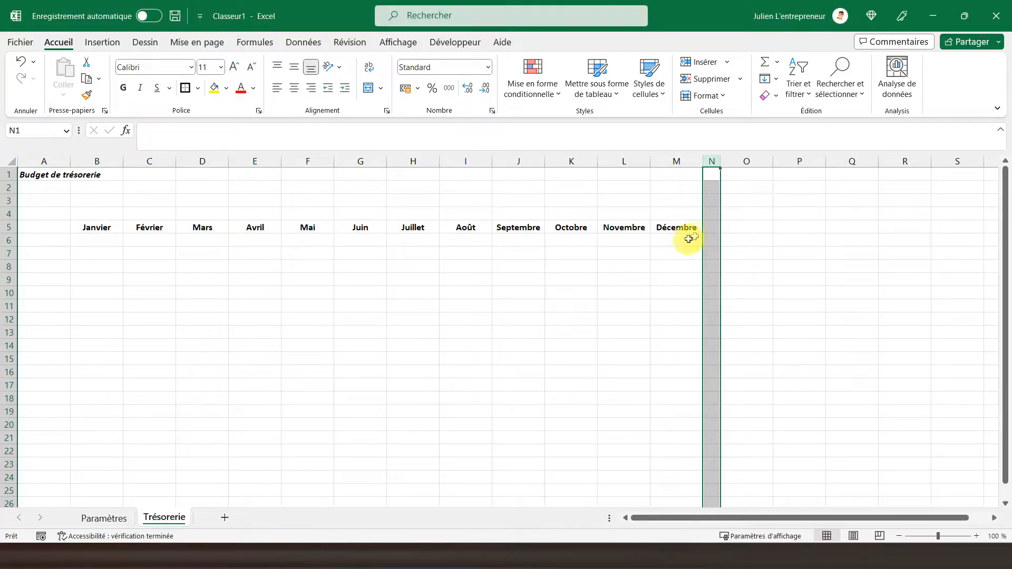
Step: Enter the heading "Total" in O5
left_click(731, 227)
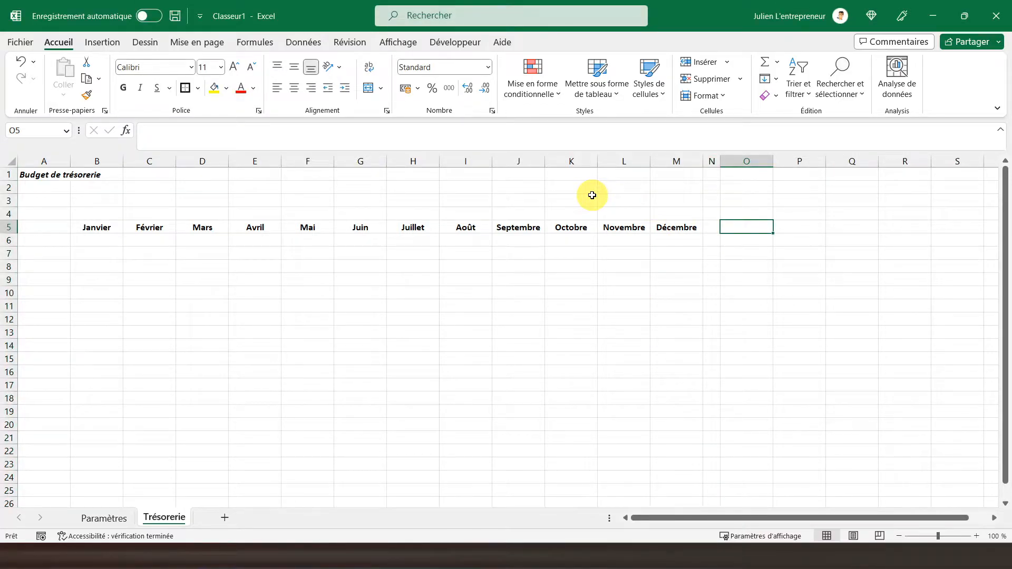
type("Total")
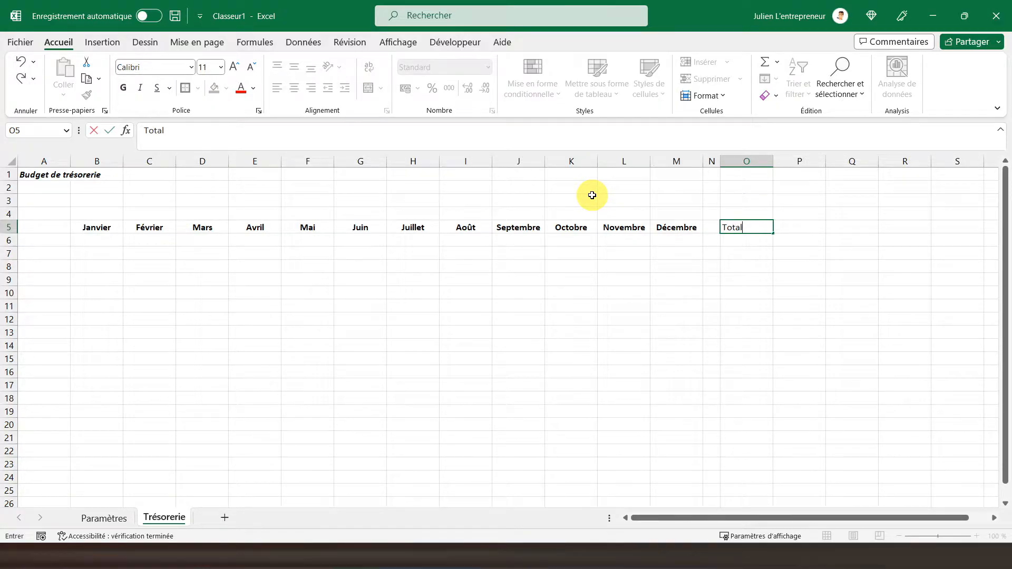
key("Return")
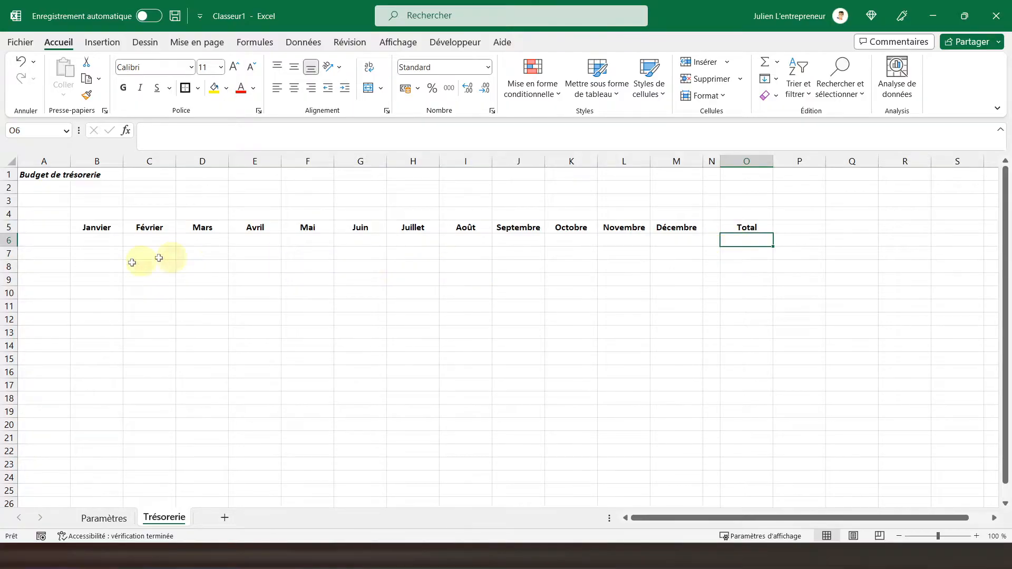
Step: Enter the label "Nb jours ouvrables" in A6 and auto-fit the width of column A
left_click(43, 242)
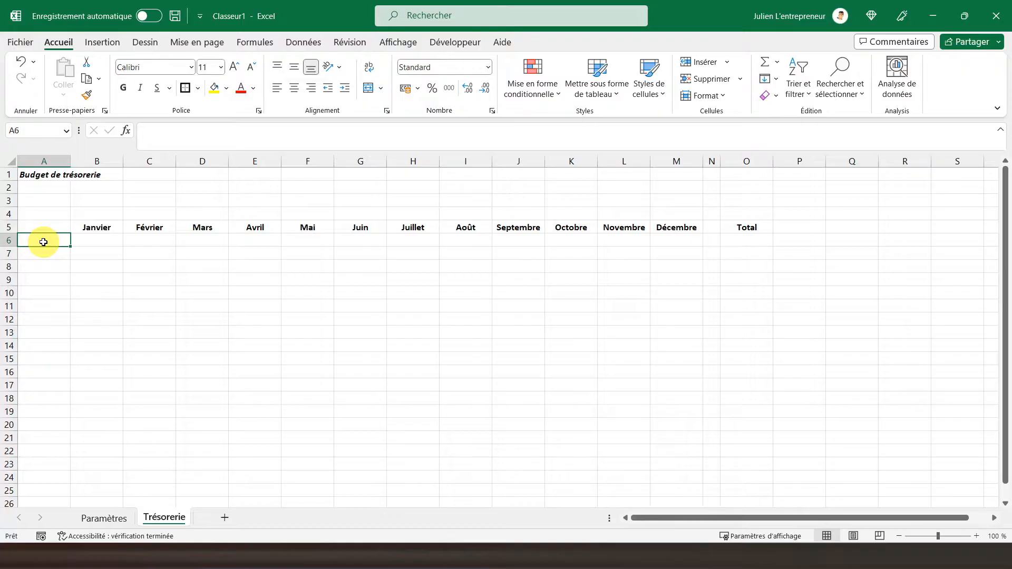
type("Nb")
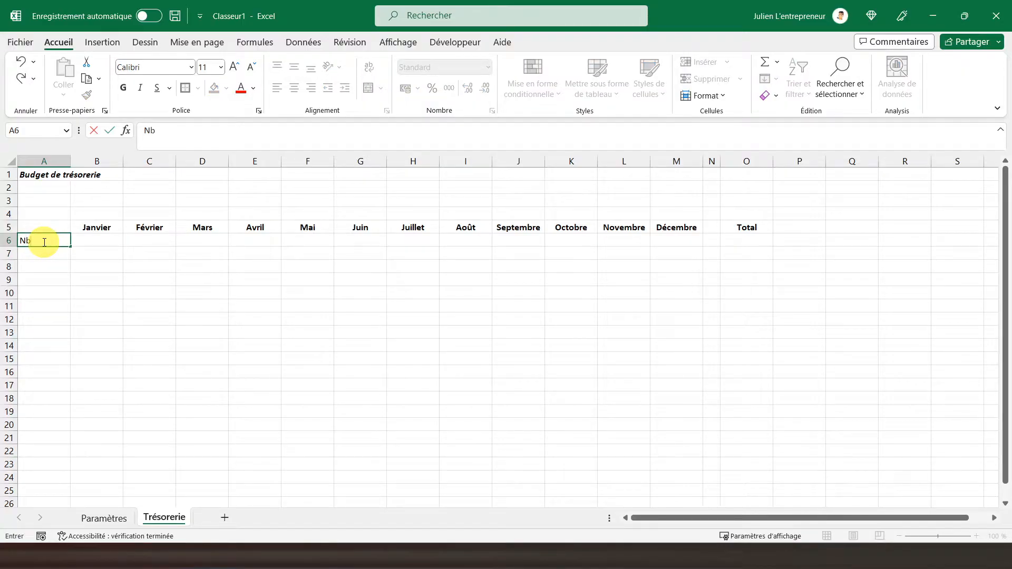
type(" jours ouvrables")
key("ctrl+Return")
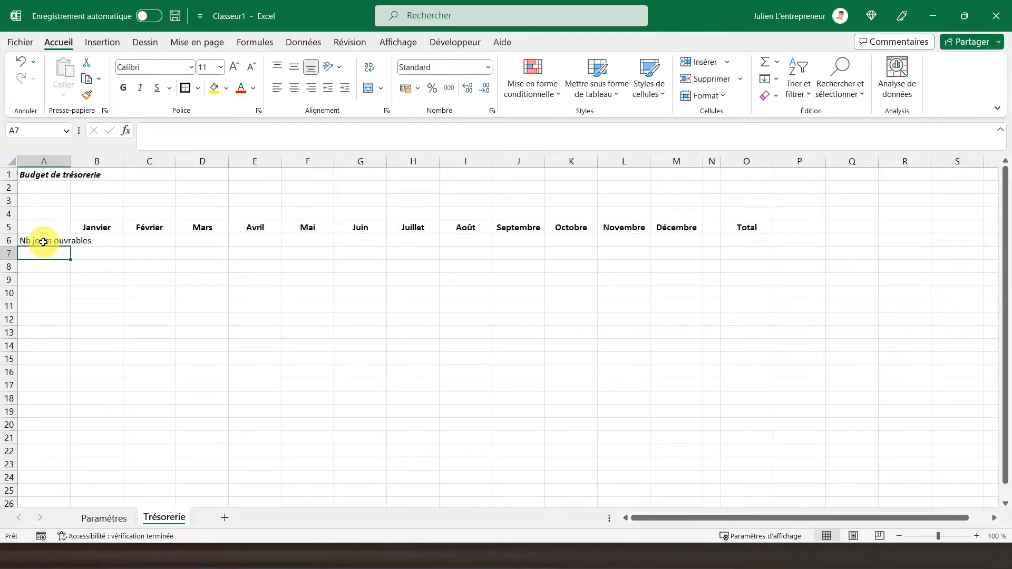
double_click(70, 161)
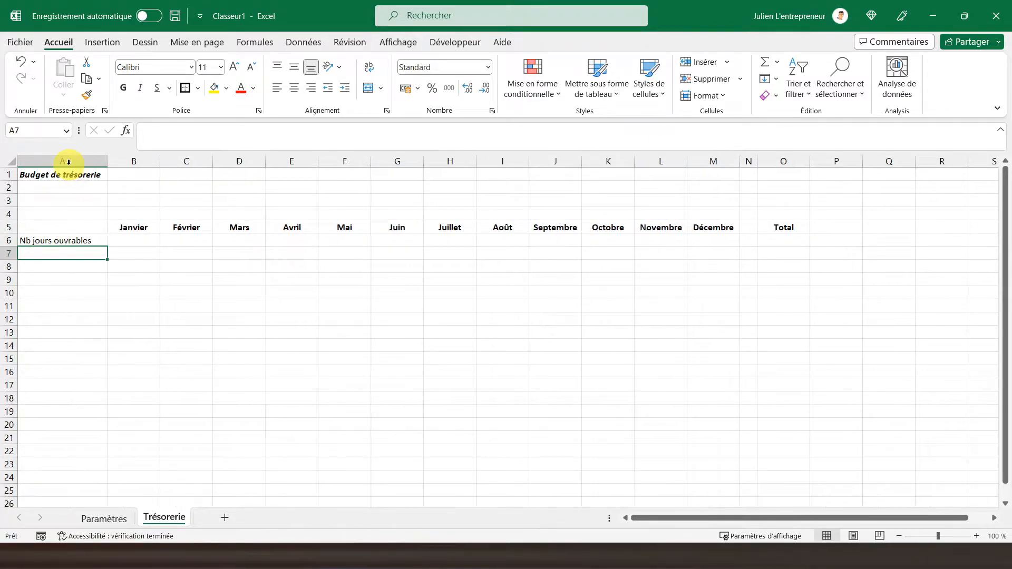
Step: Make the whole of row 6 bold
left_click(61, 240)
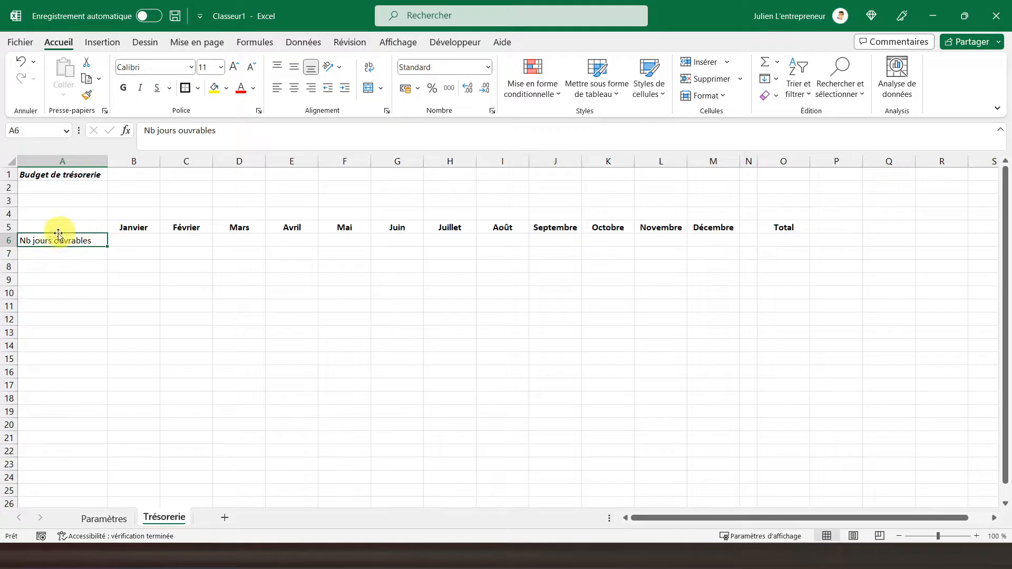
left_click(7, 242)
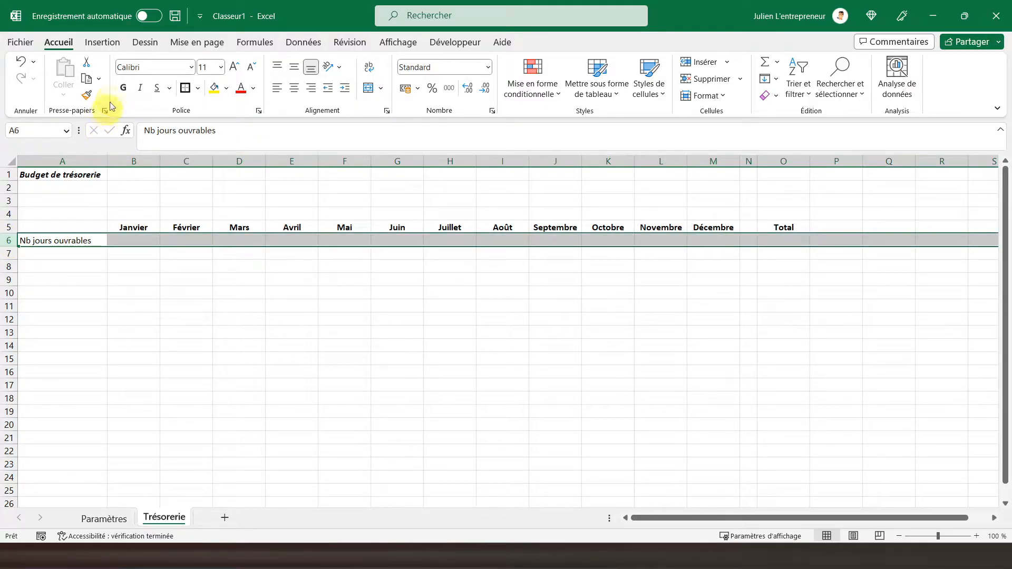
left_click(124, 88)
Step: Enter the row labels "Apport personnel", "Emprunts" and "Subventions" in A7:A9
left_click(56, 253)
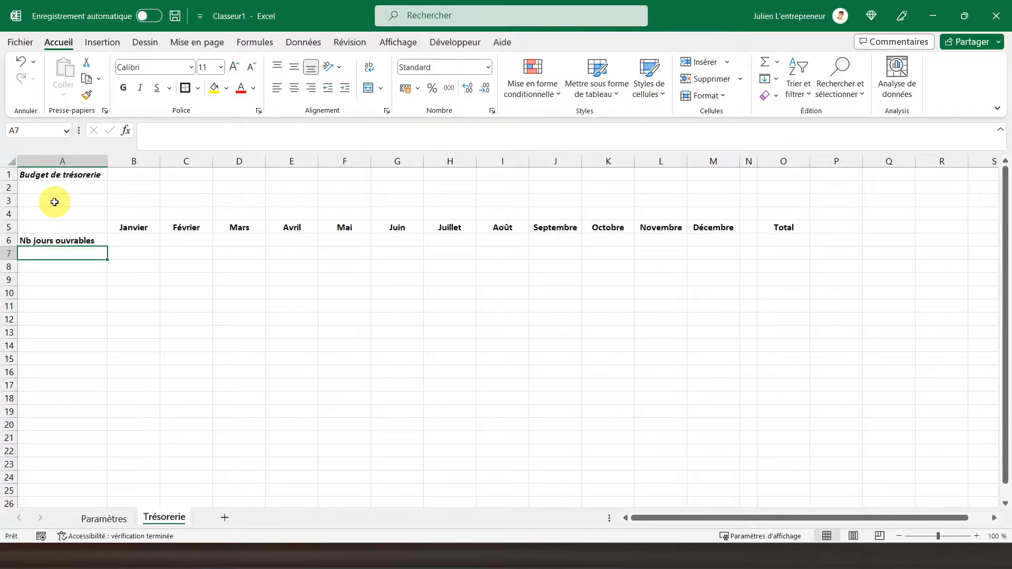
type("Apport ")
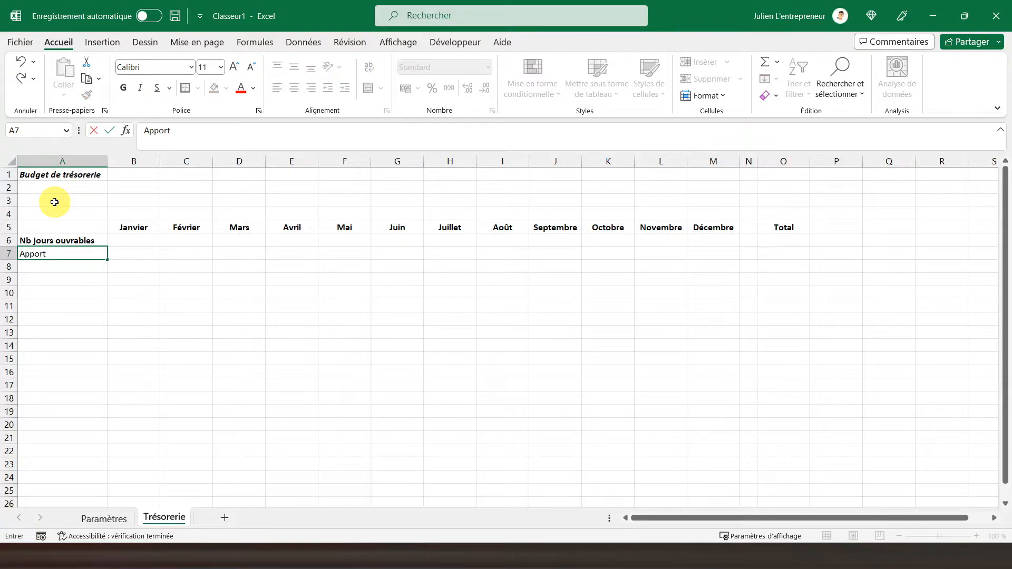
type("personnell")
key("Return")
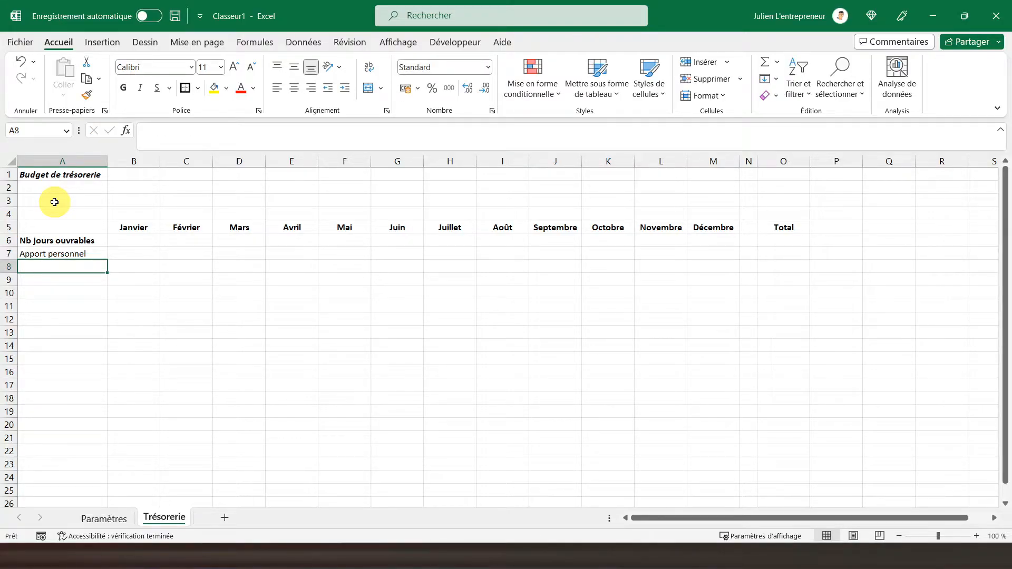
type("Emprun")
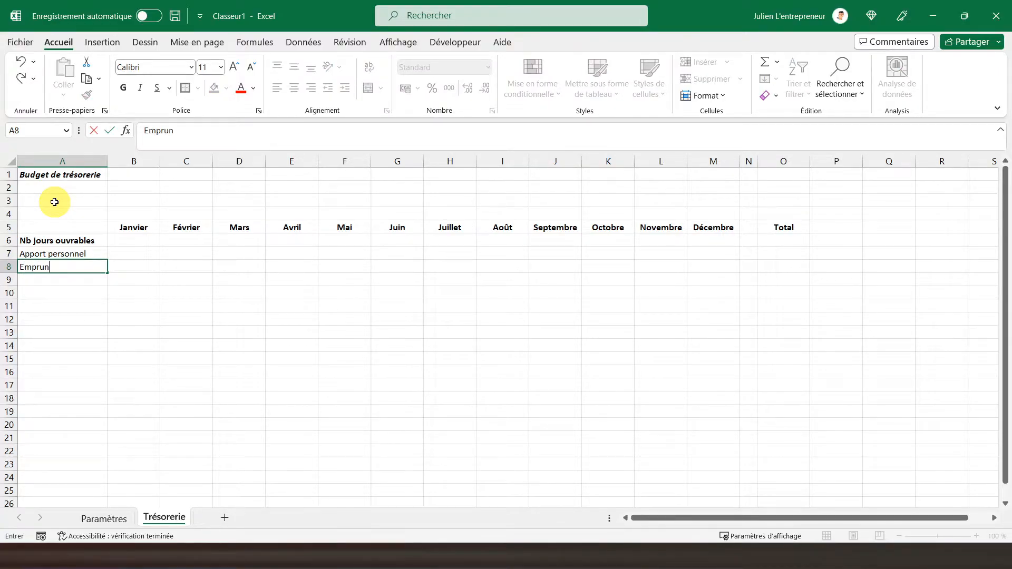
type("ts")
key("Return")
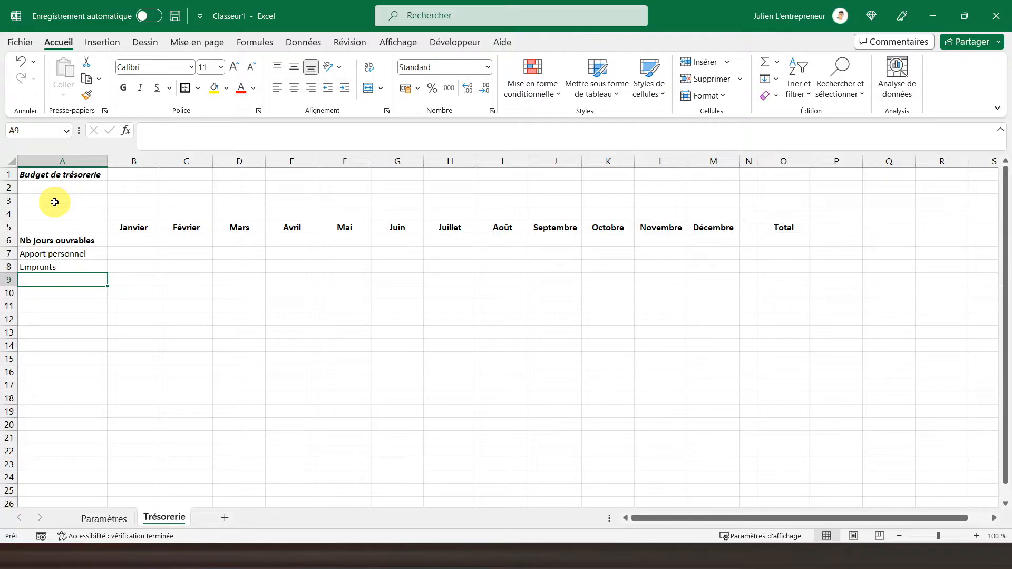
type("S")
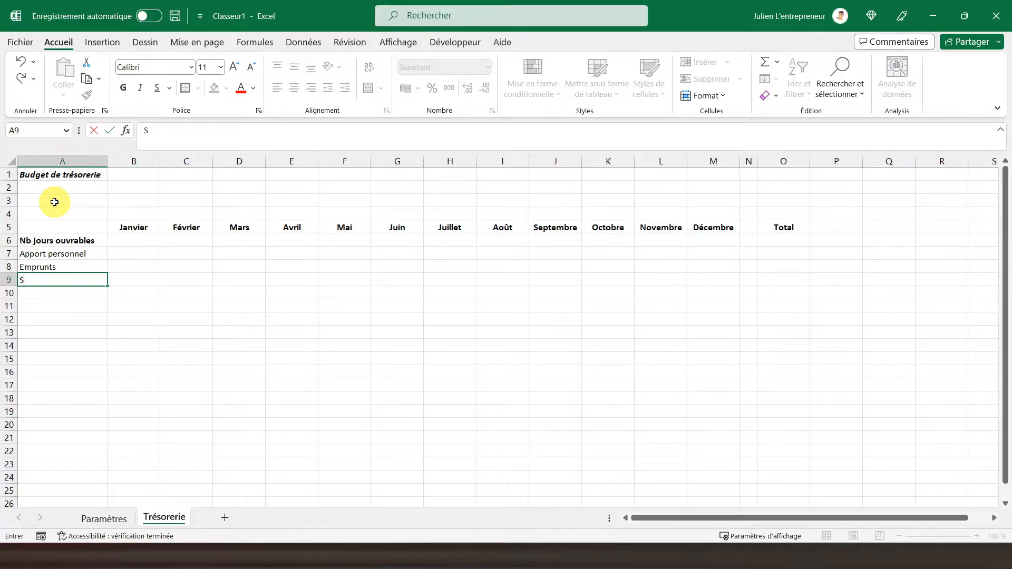
type("ubventions")
key("Return")
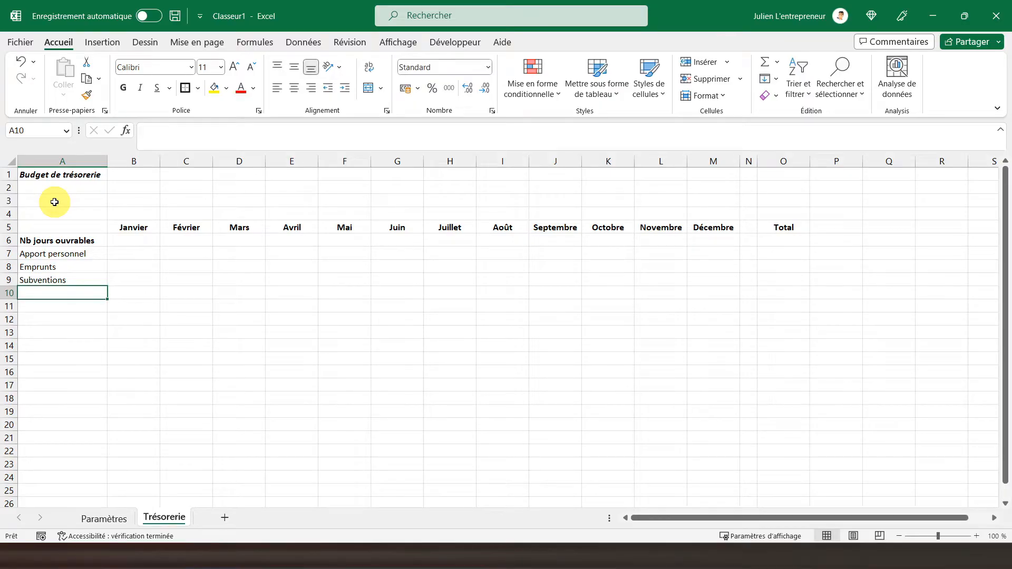
Step: Enter the row labels "Autres", "Ventes" and "ENCAISSEMENTS" in A10:A12
type("Autres")
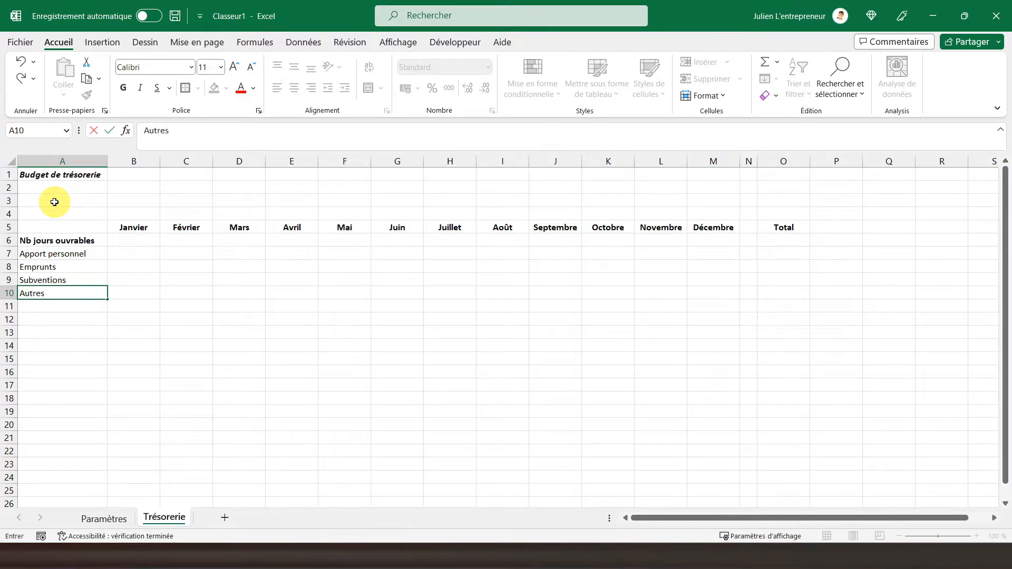
key("Return")
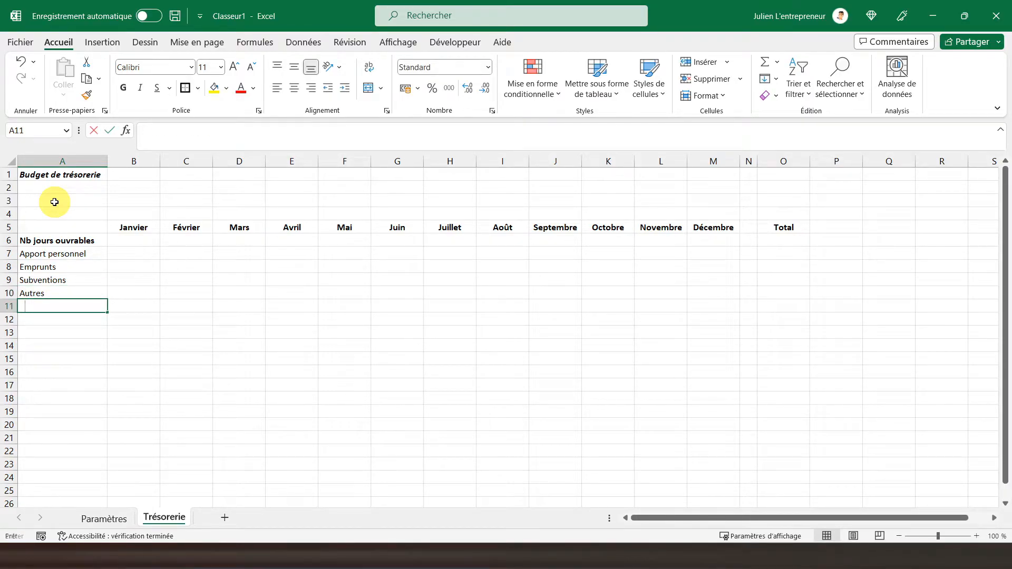
type("Ventes")
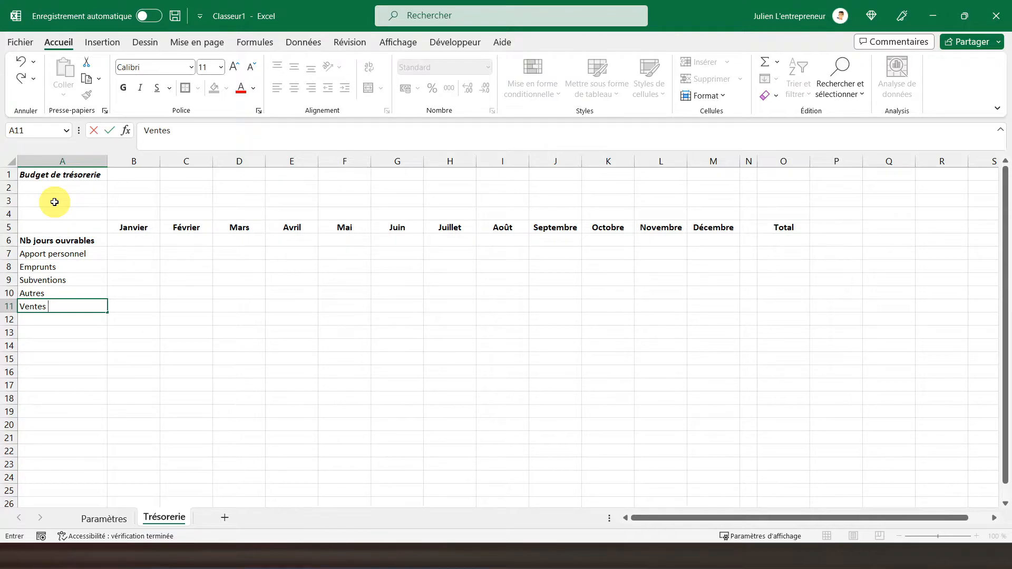
key("Return")
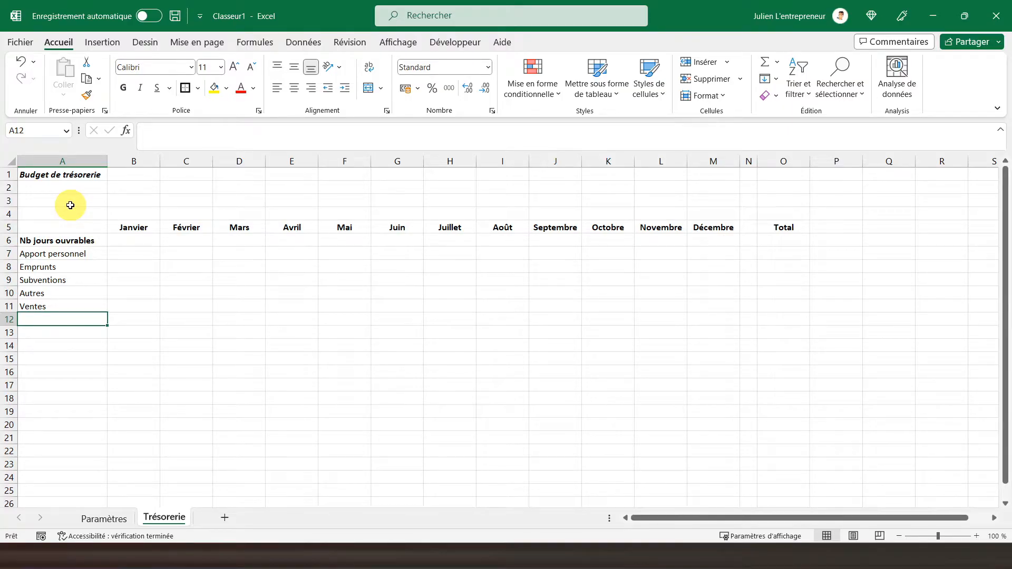
type("ENCAI")
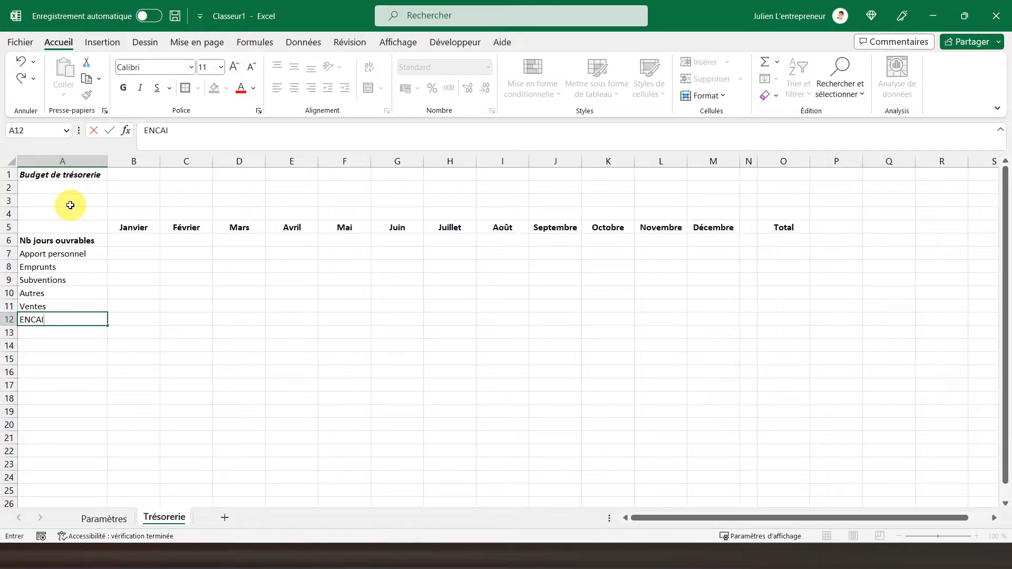
type("SSEMENTS")
key("Return")
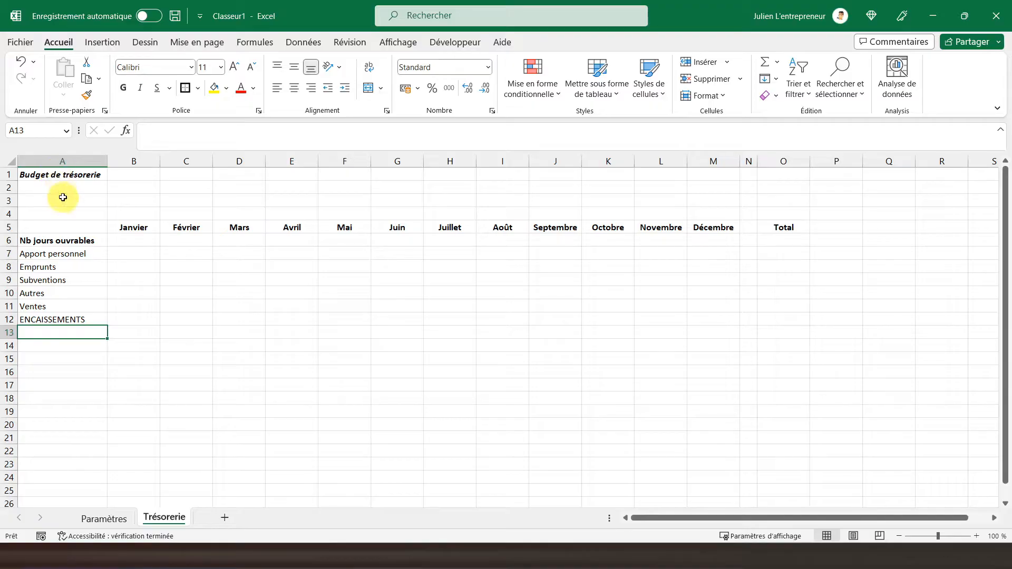
Step: Centre cells A5:A22 horizontally and make the whole ENCAISSEMENTS row 12 bold
left_click_drag(62, 227, 62, 452)
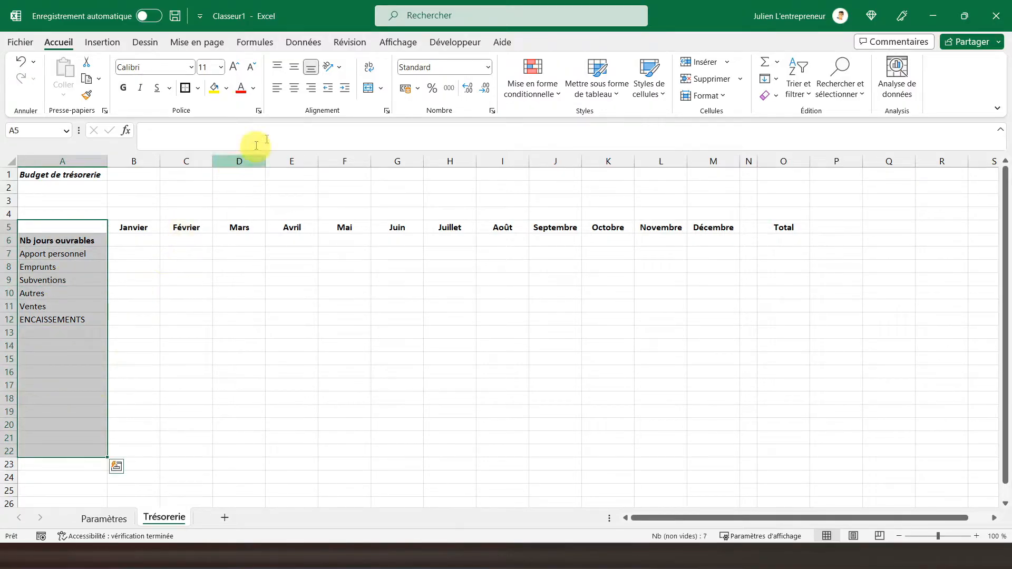
left_click(295, 89)
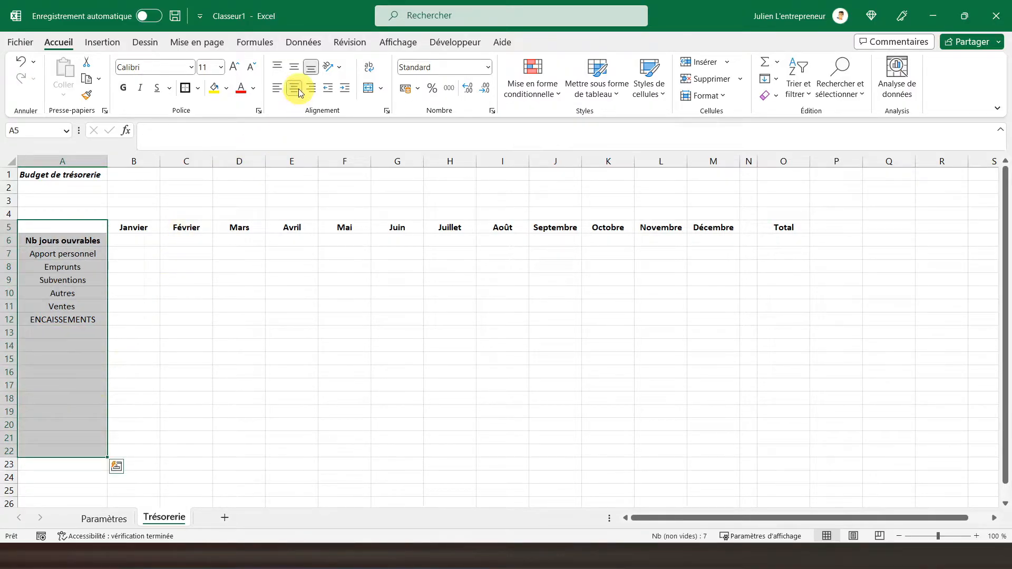
left_click(9, 320)
left_click(123, 89)
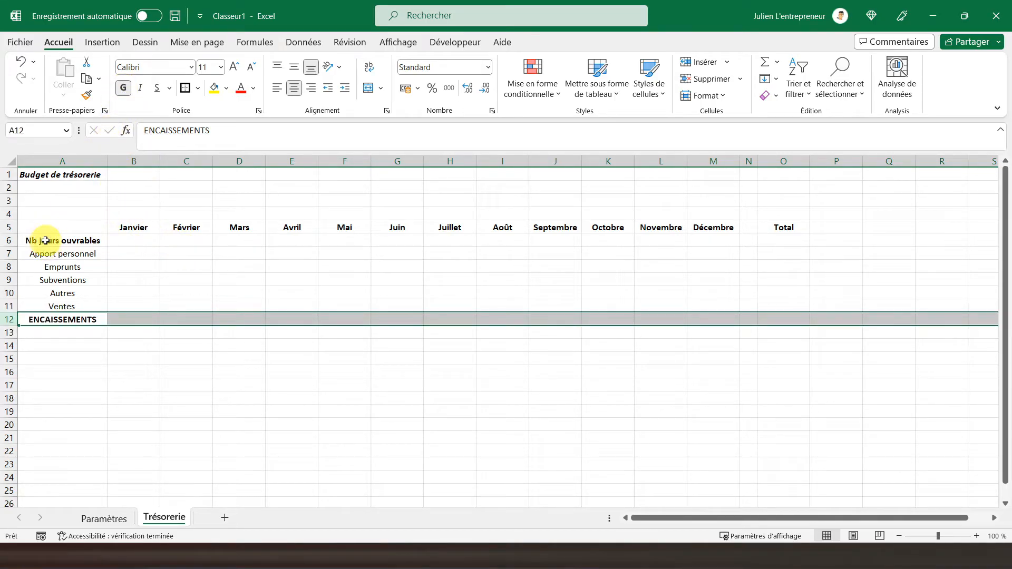
Step: Apply all borders to the monthly grid B5:M12 and to the row labels A6:A12
left_click_drag(127, 224, 723, 316)
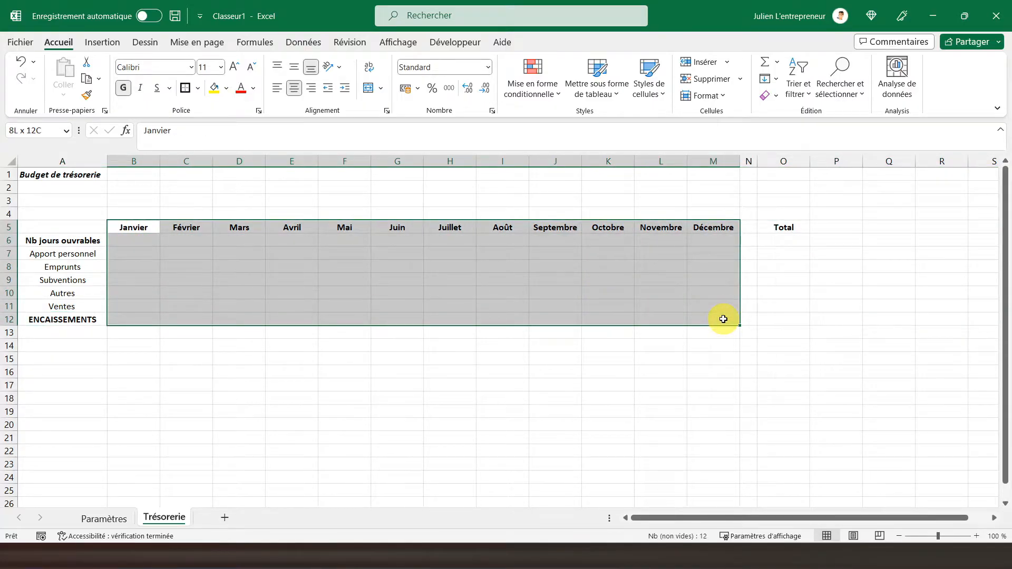
left_click(198, 88)
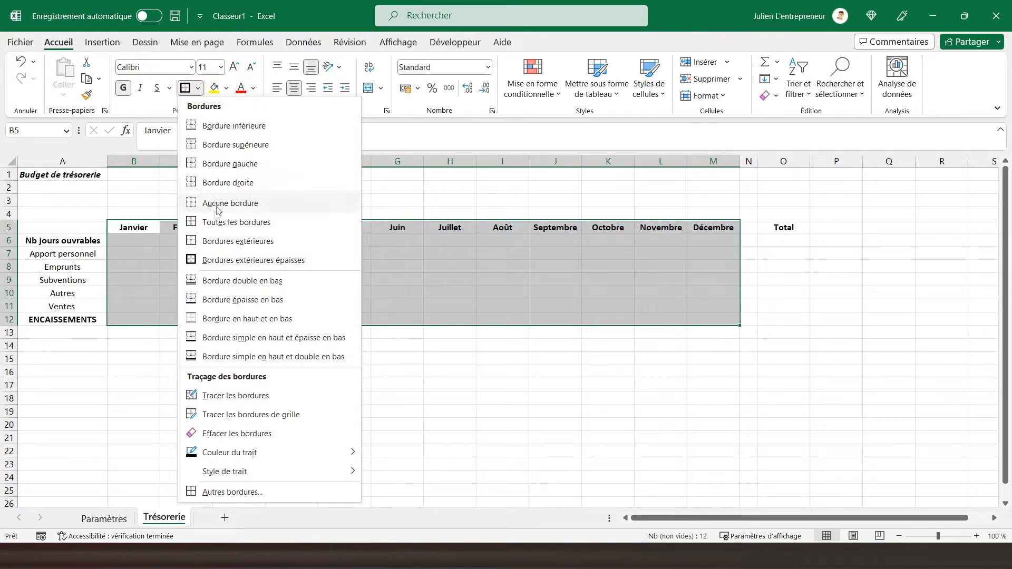
left_click(216, 222)
left_click_drag(71, 243, 61, 320)
left_click(182, 88)
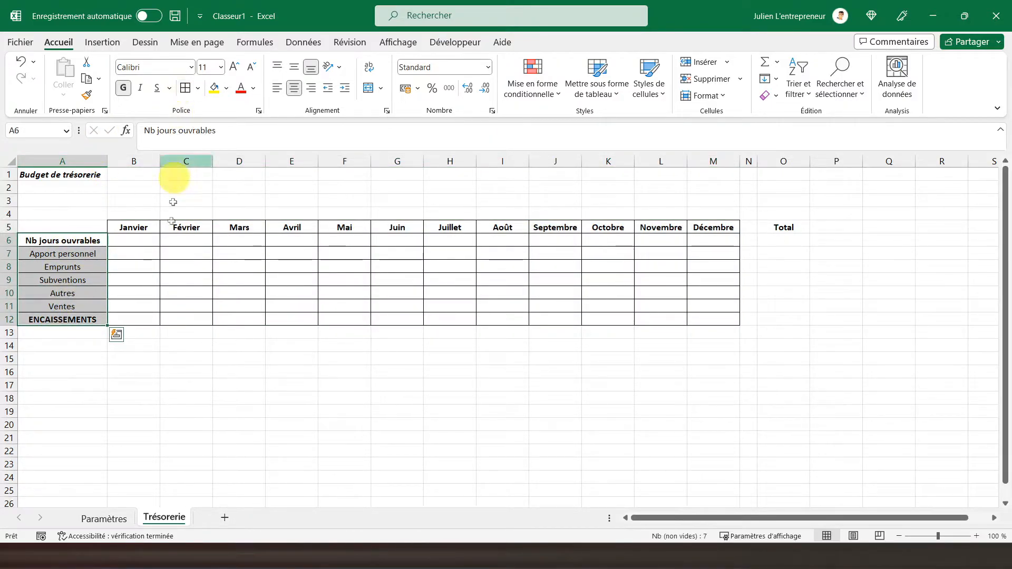
Step: Fill the ENCAISSEMENTS row from A12 to O12 with light grey
left_click_drag(49, 320, 768, 320)
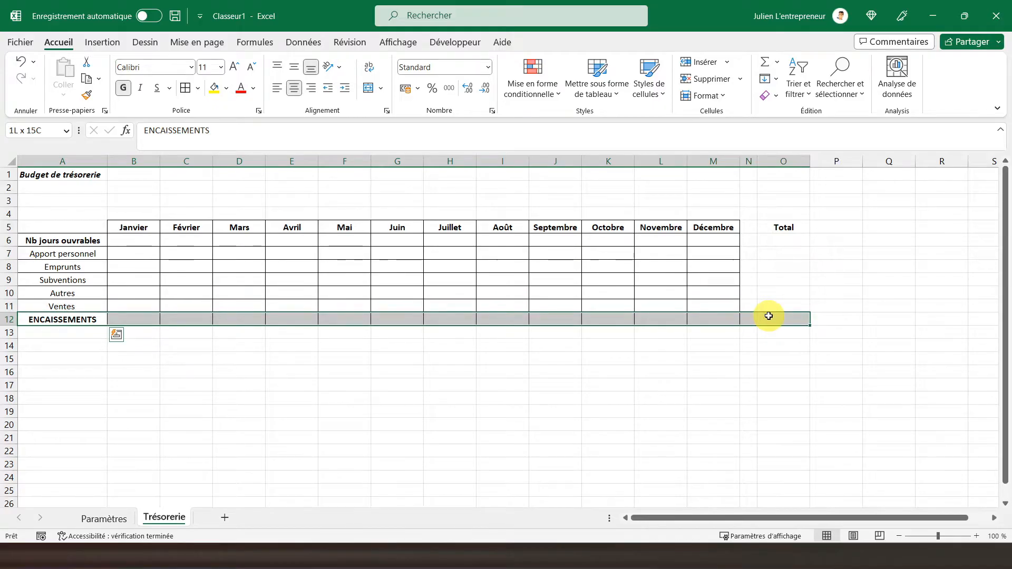
left_click(228, 88)
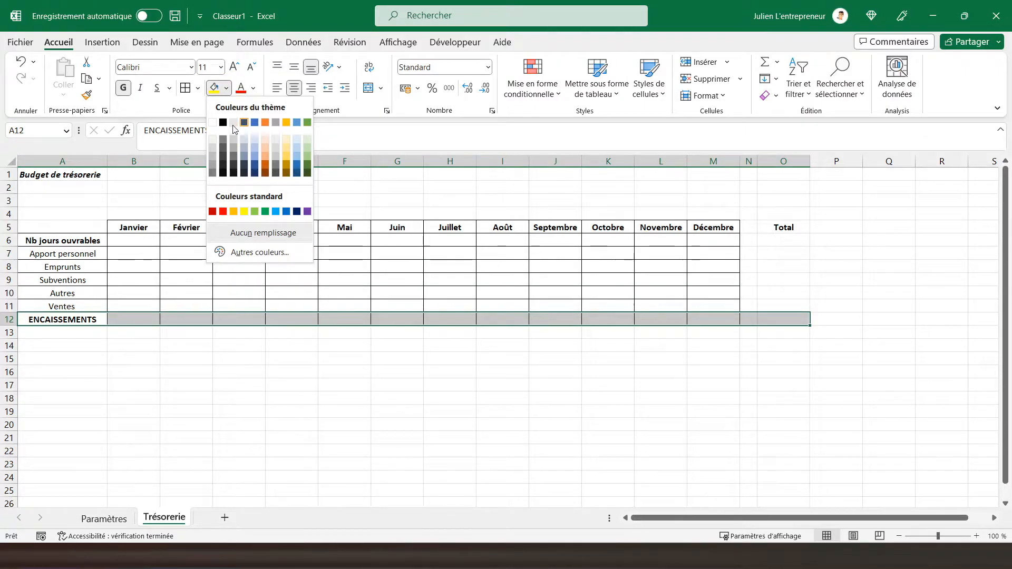
left_click(213, 148)
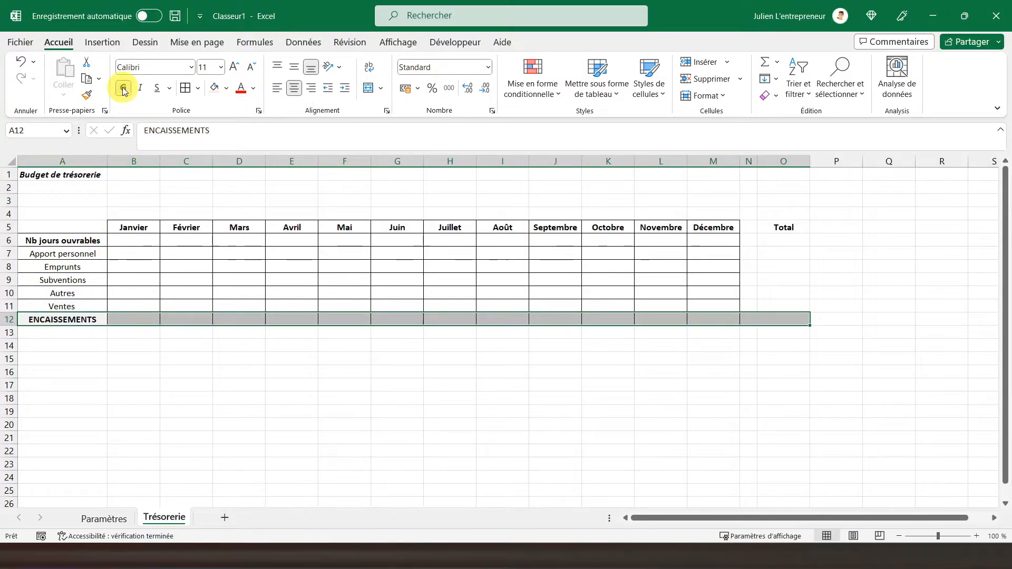
Step: Apply all borders to the Total column O5:O12 and remove the fill from the spacer cell N12
left_click_drag(775, 227, 775, 315)
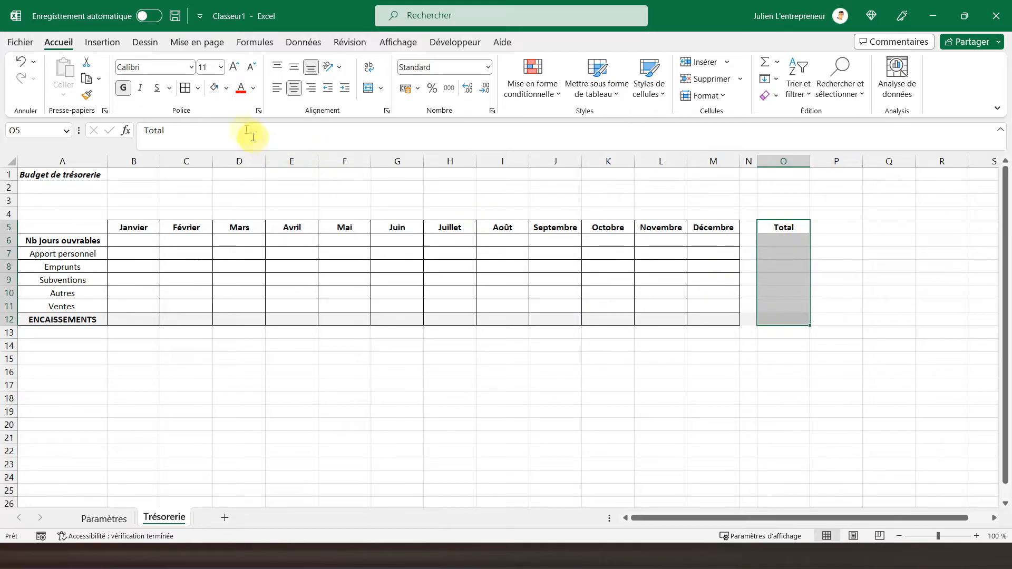
left_click(182, 88)
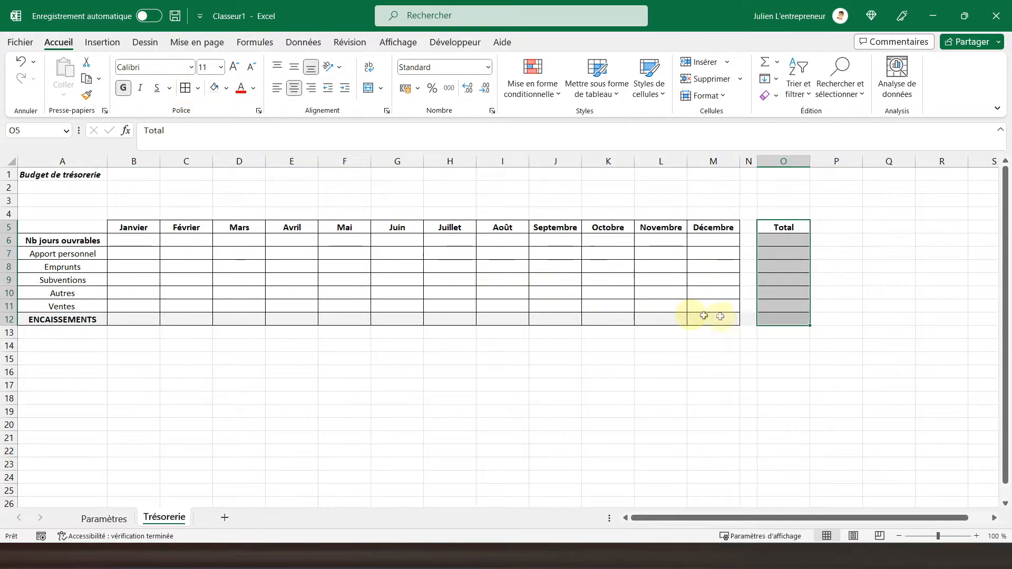
left_click(748, 318)
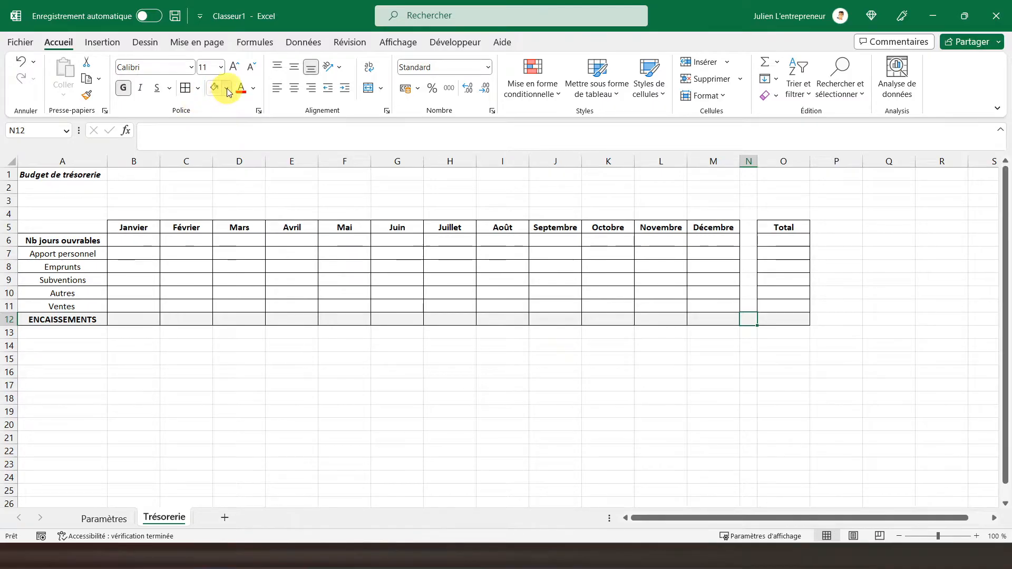
left_click(226, 88)
left_click(261, 234)
left_click(552, 301)
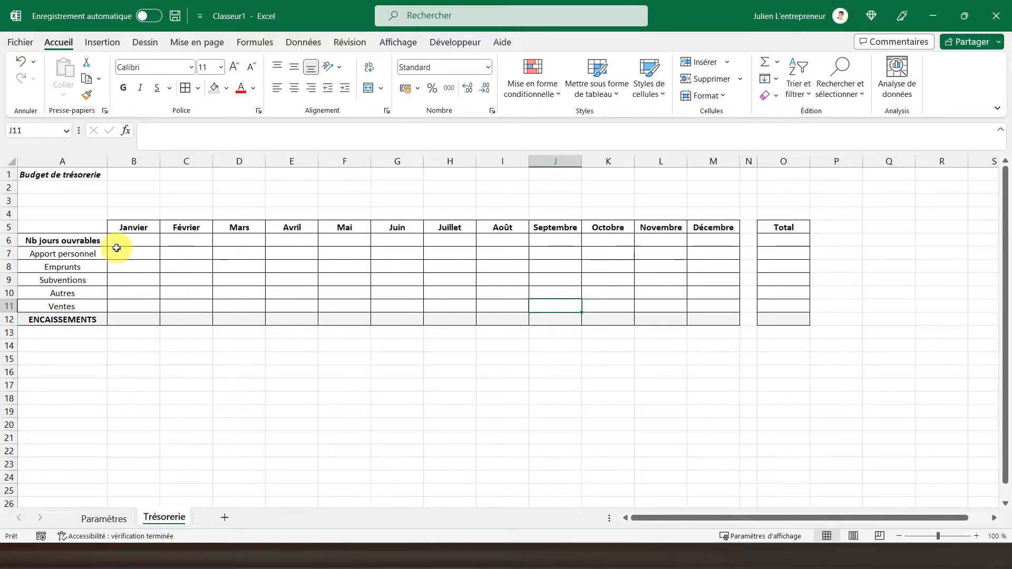
Step: Fill the monthly input cells B7:M10, from Apport personnel to Autres, with light green
left_click_drag(117, 252, 713, 251)
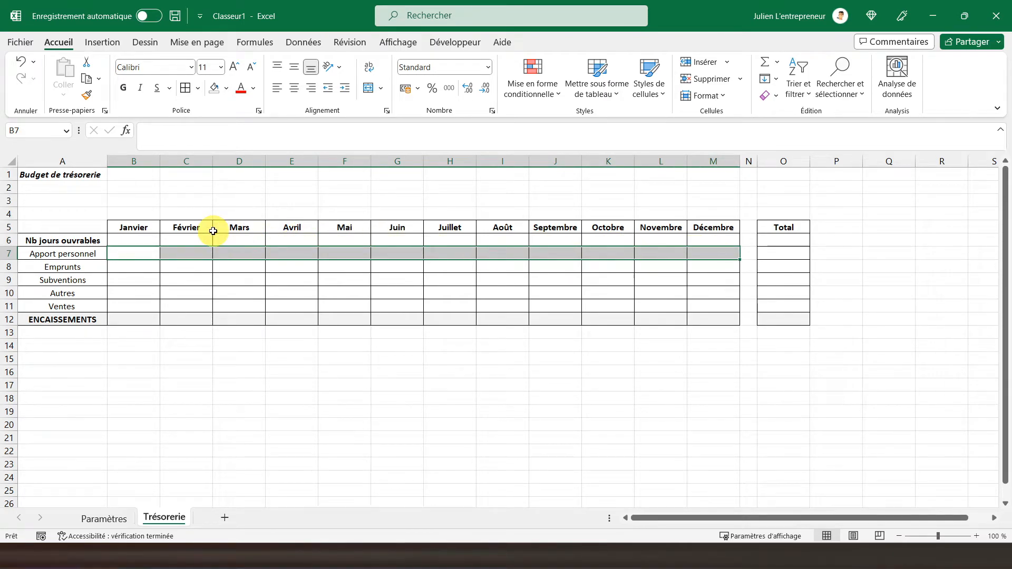
left_click_drag(140, 249, 703, 295)
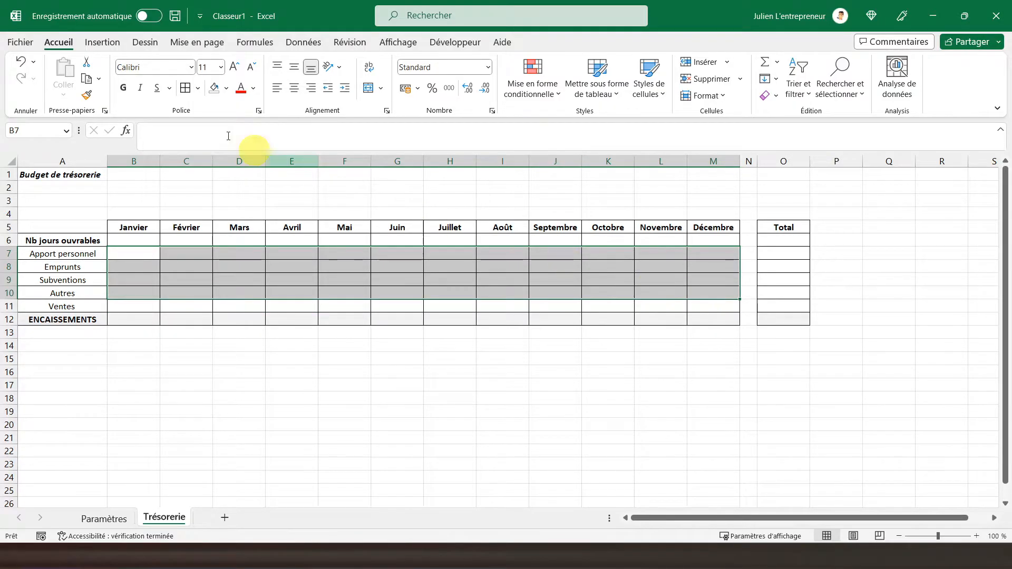
left_click(226, 88)
left_click(307, 140)
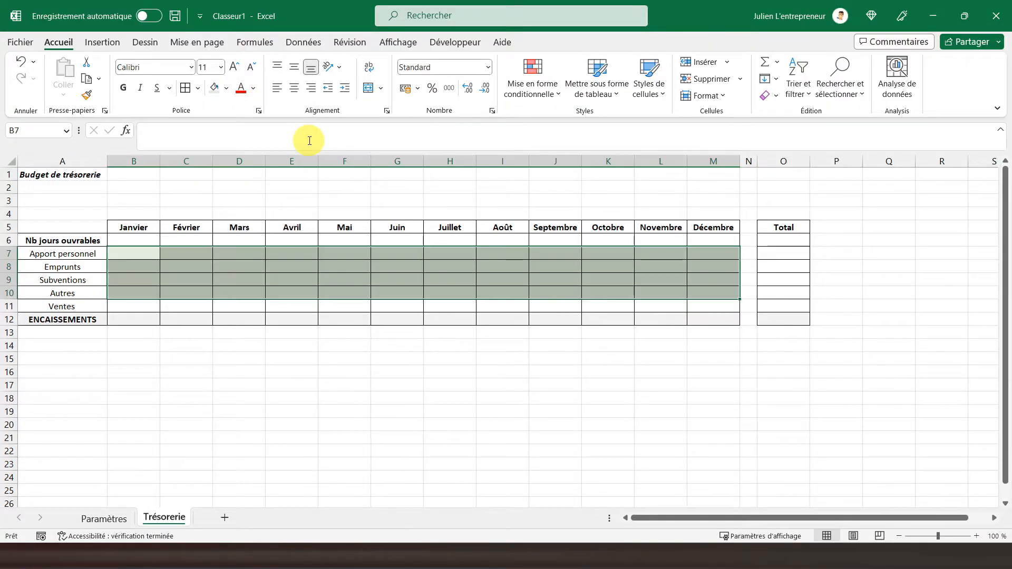
left_click(157, 255)
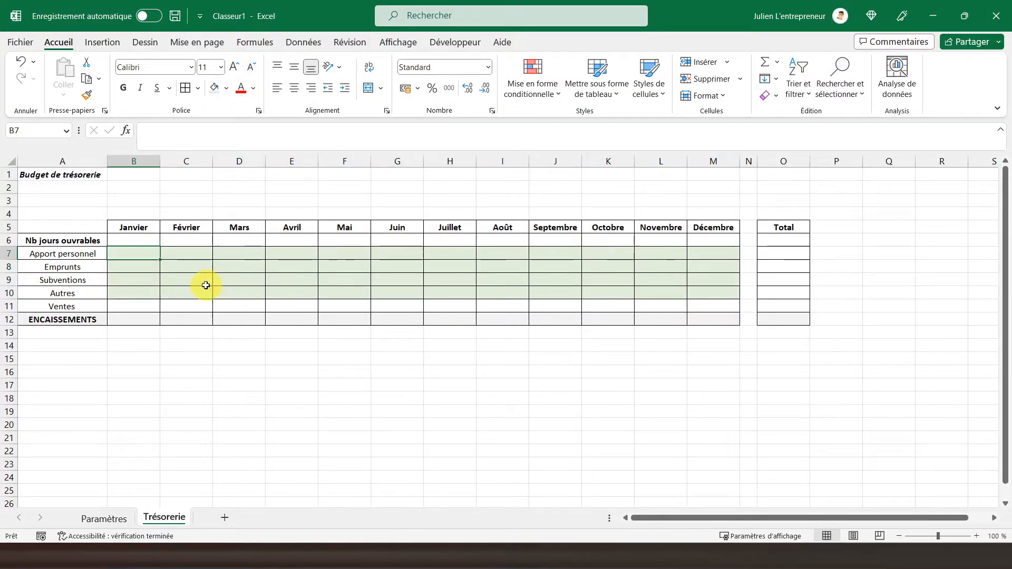
Step: Enter the row label "Immobilisations incorporelles" in A14, leaving row 13 blank below ENCAISSEMENTS
left_click(68, 330)
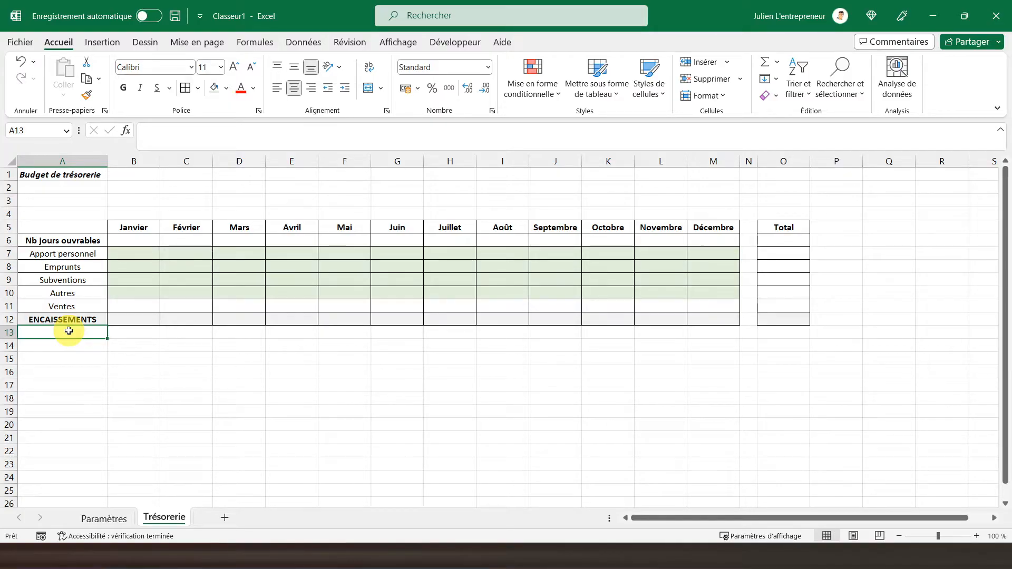
key("Return")
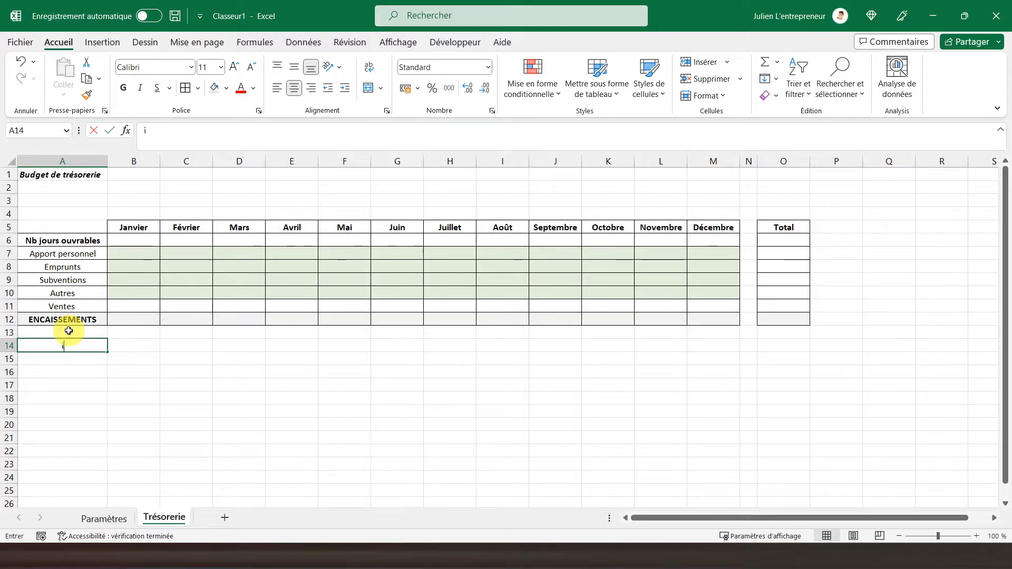
type("iMMOBILISAT")
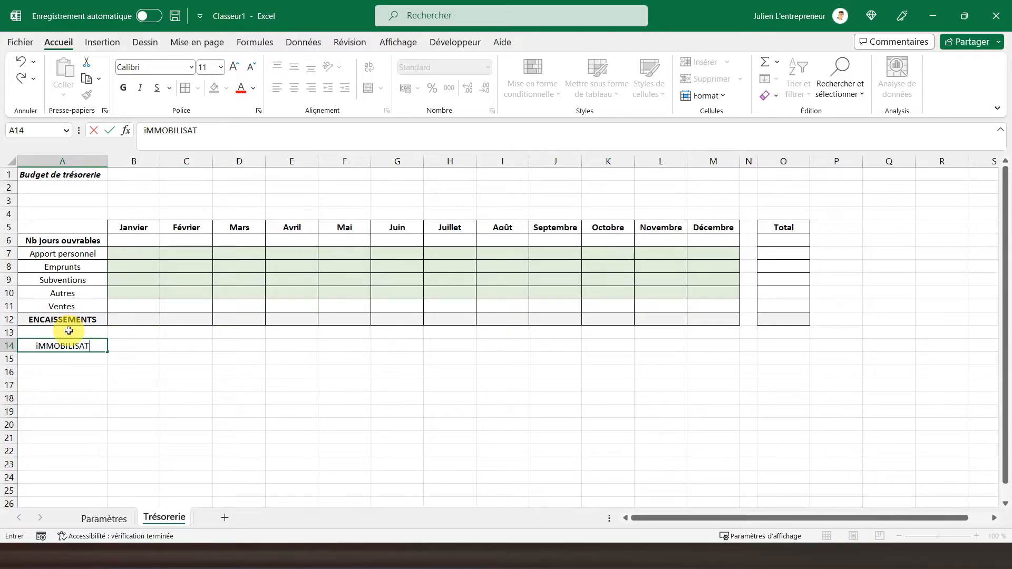
type("IONS i")
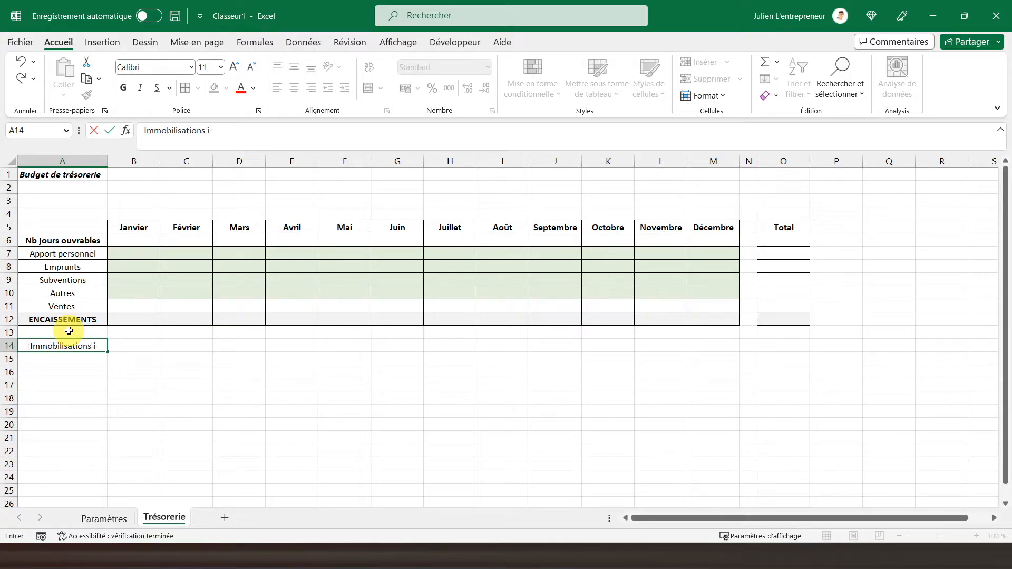
type("ncorporelles")
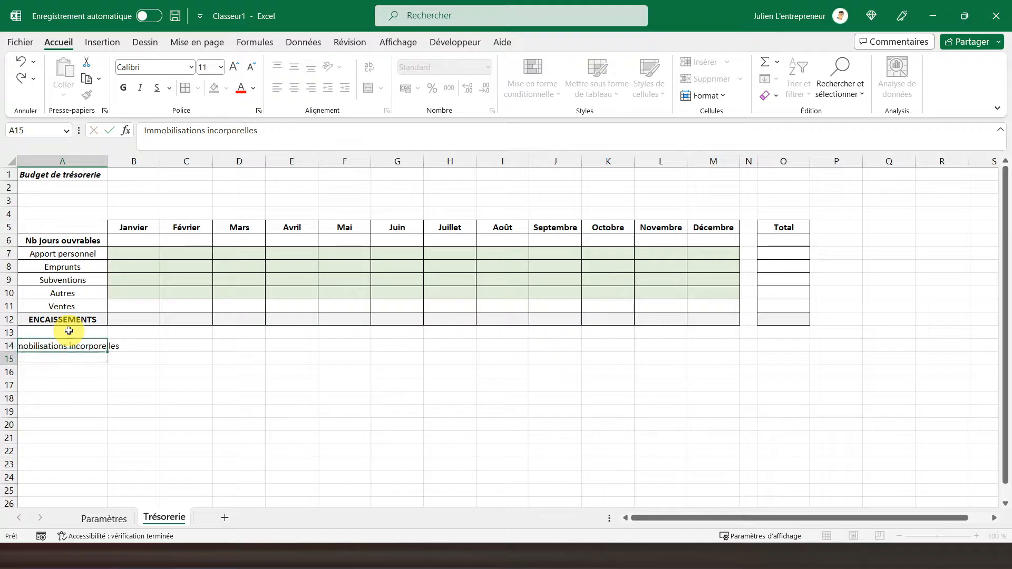
key("Return")
Step: Enter the row labels "Immobilisations corporelles" in A15 and "IMMOBILISATIONS" in A16
type("Immobilisations")
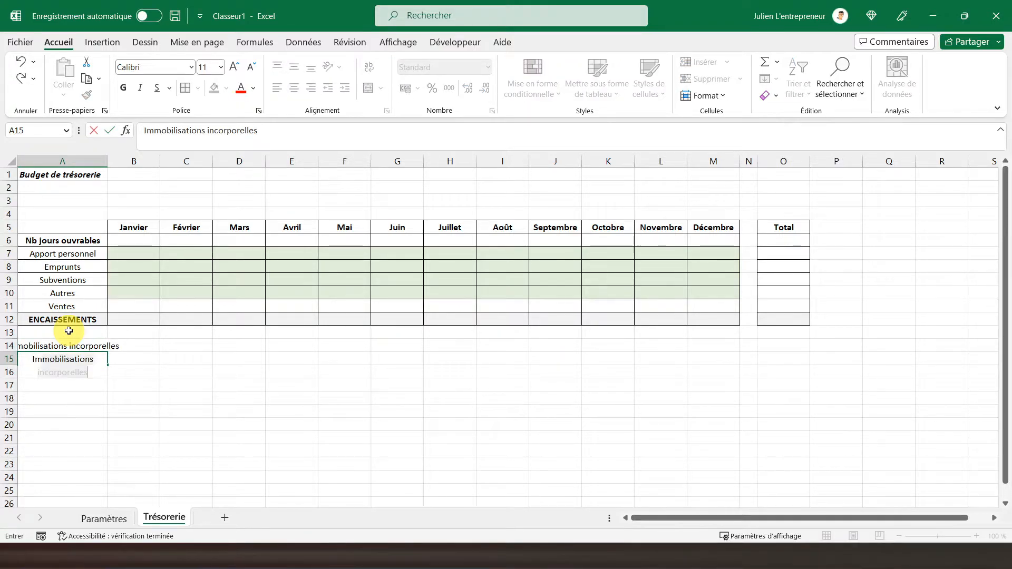
type(" corpor")
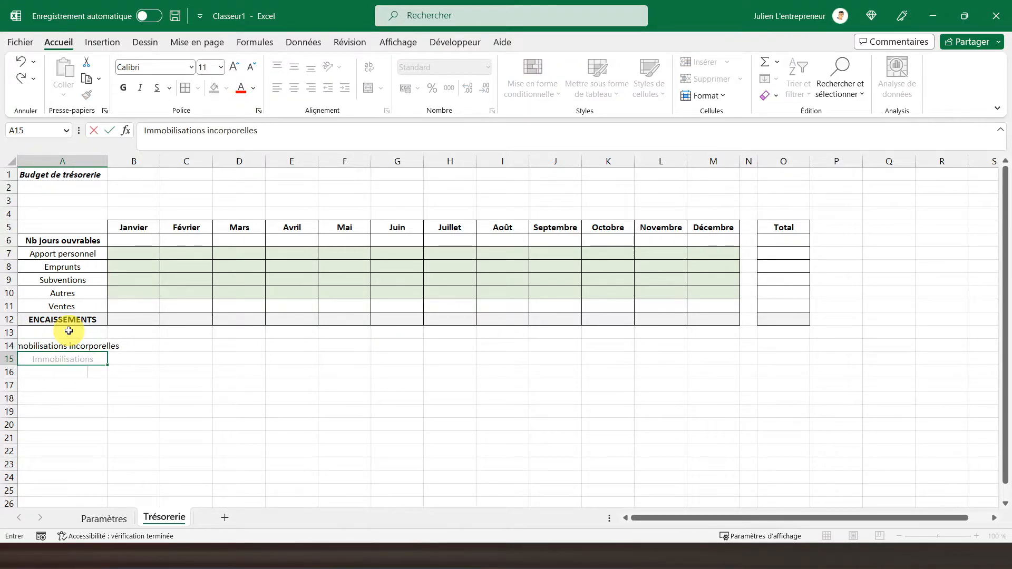
type("elle")
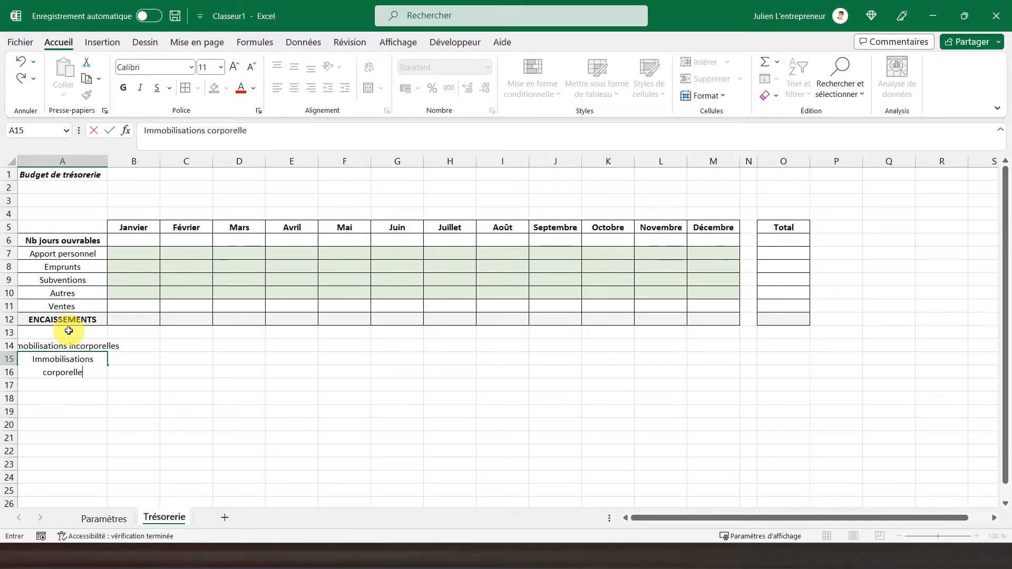
type("s")
key("Return")
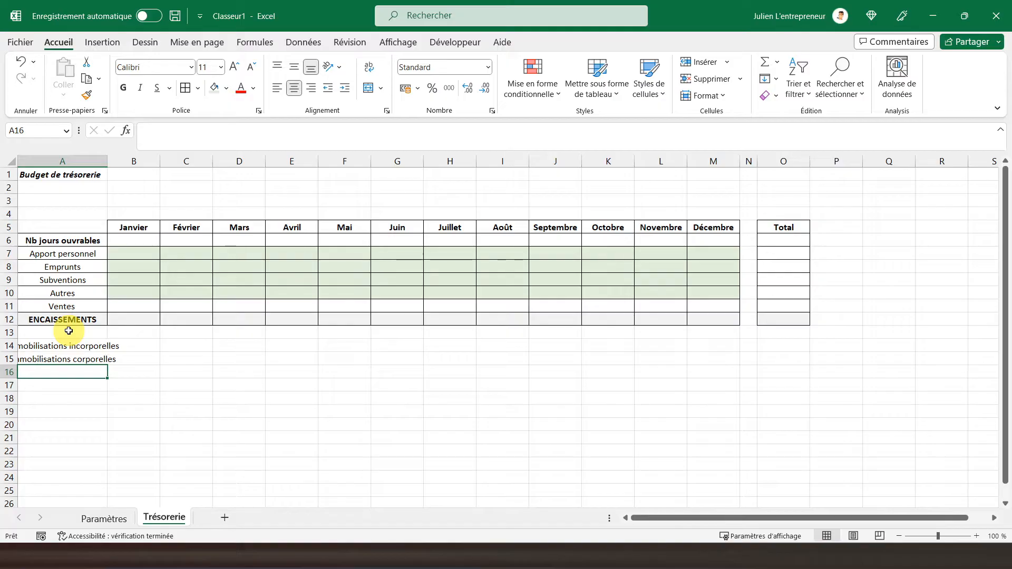
type("IMMOBI")
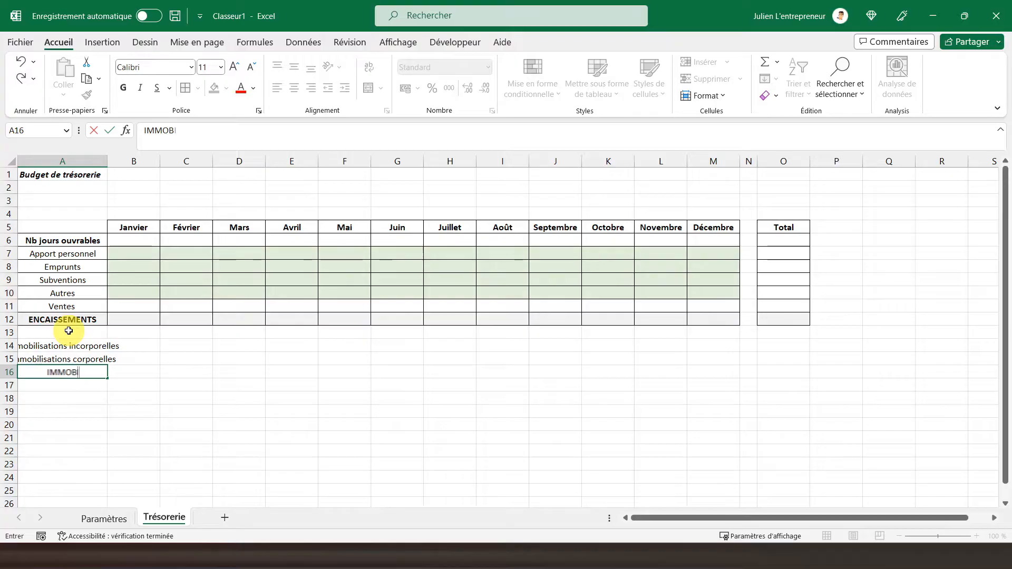
type("LISATIONS")
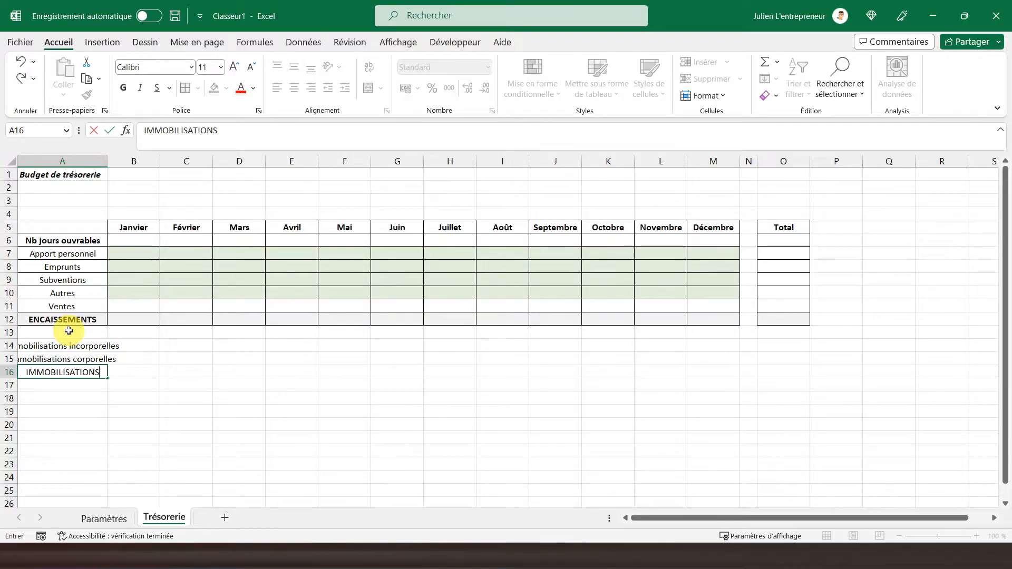
key("Return")
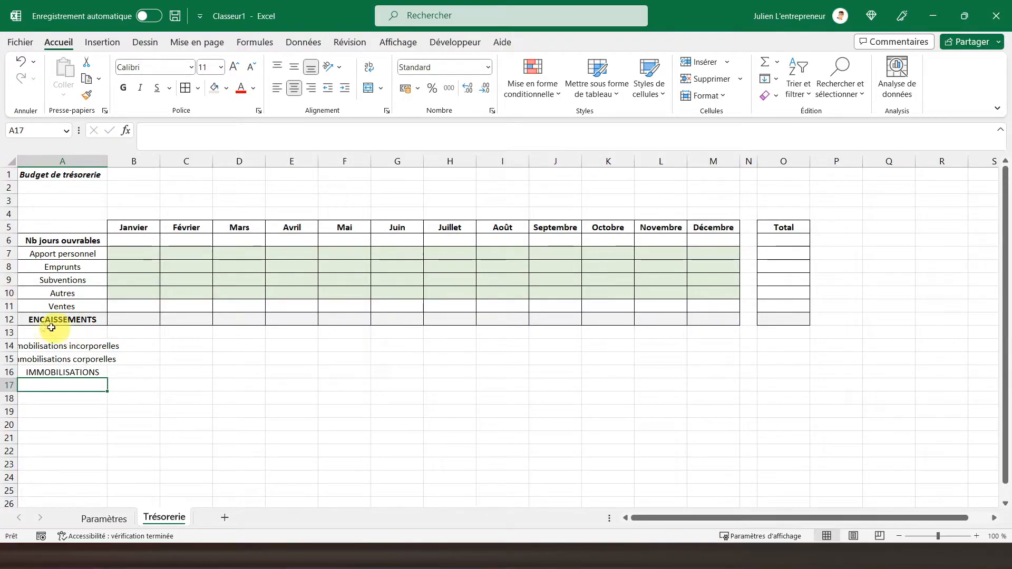
Step: Copy the formatting of the ENCAISSEMENTS row 12 onto the IMMOBILISATIONS row 16 and auto-fit the width of column A
left_click(12, 320)
left_click(87, 95)
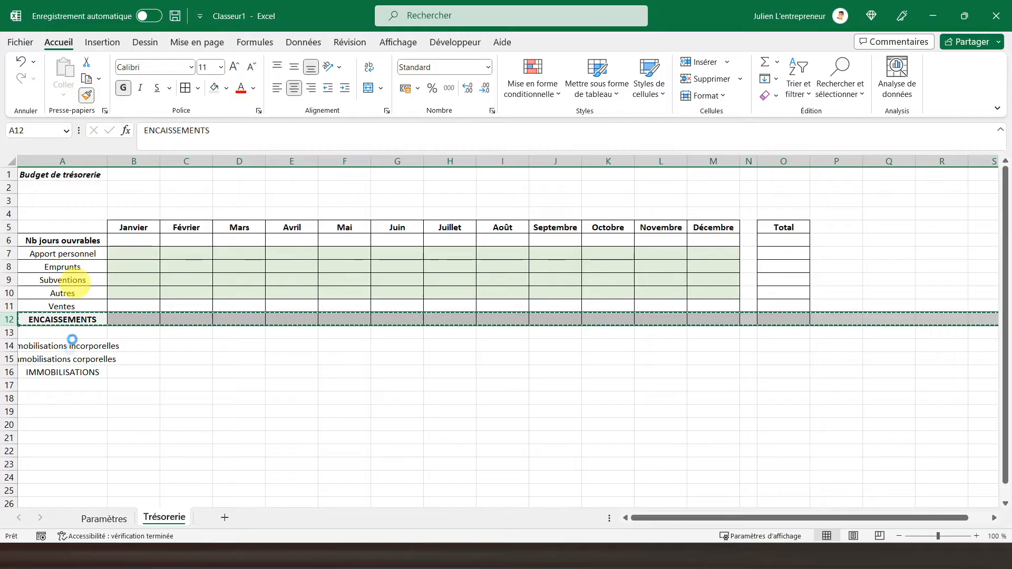
left_click(11, 373)
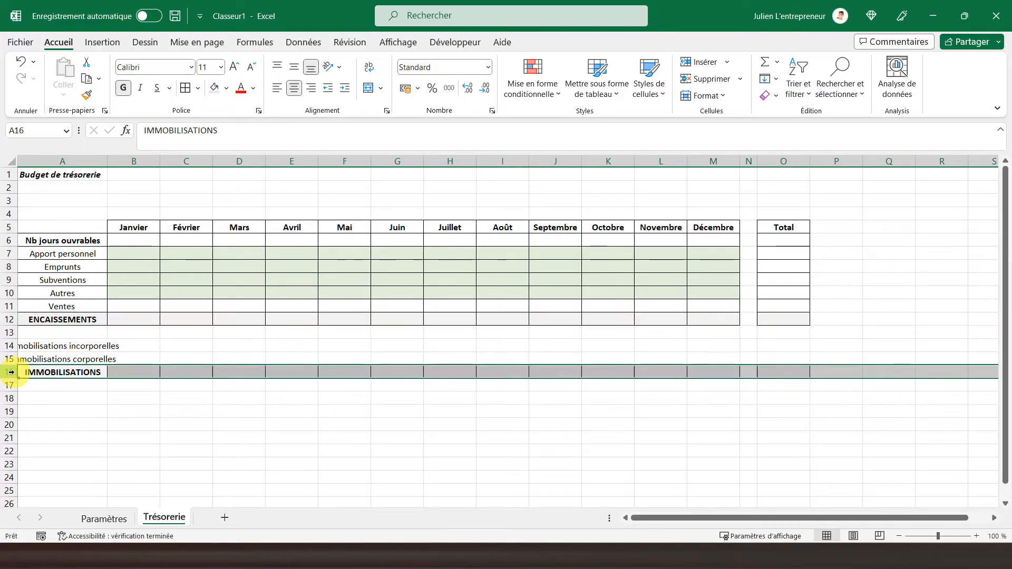
left_click(443, 395)
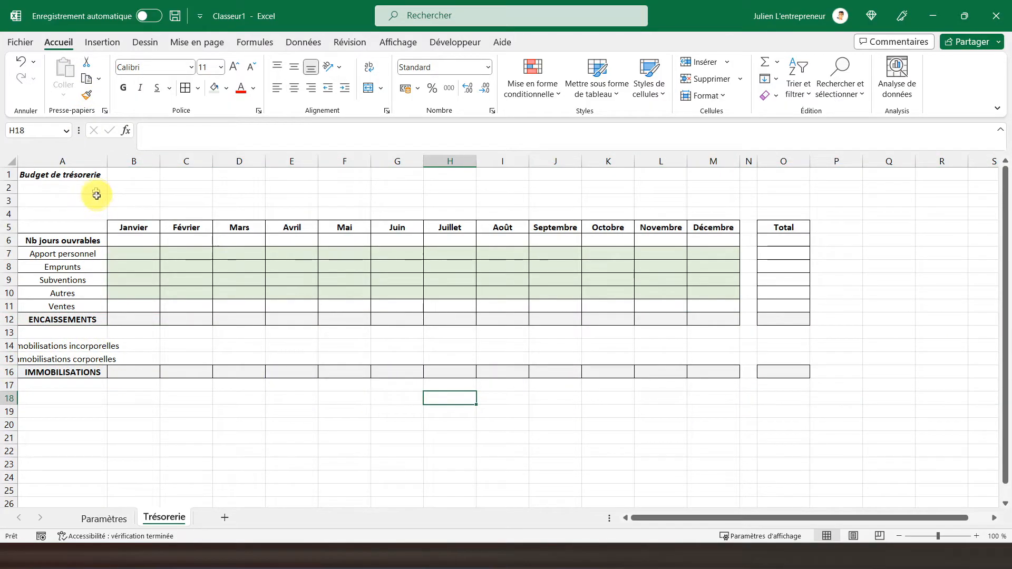
double_click(107, 161)
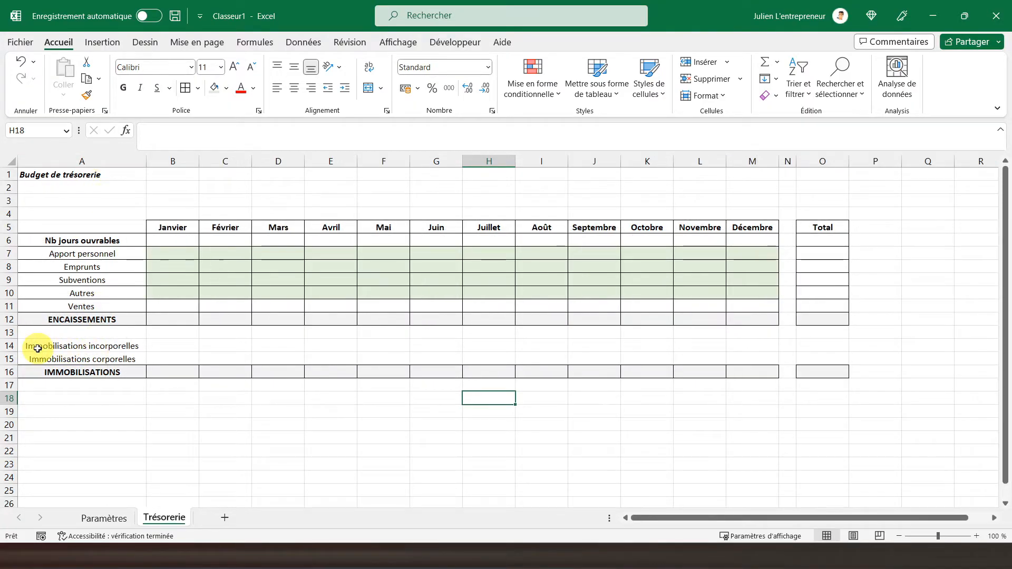
Step: Apply all borders to the two Immobilisations rows A14:M15 and to their Total cells O14:O15
left_click_drag(37, 348, 827, 356)
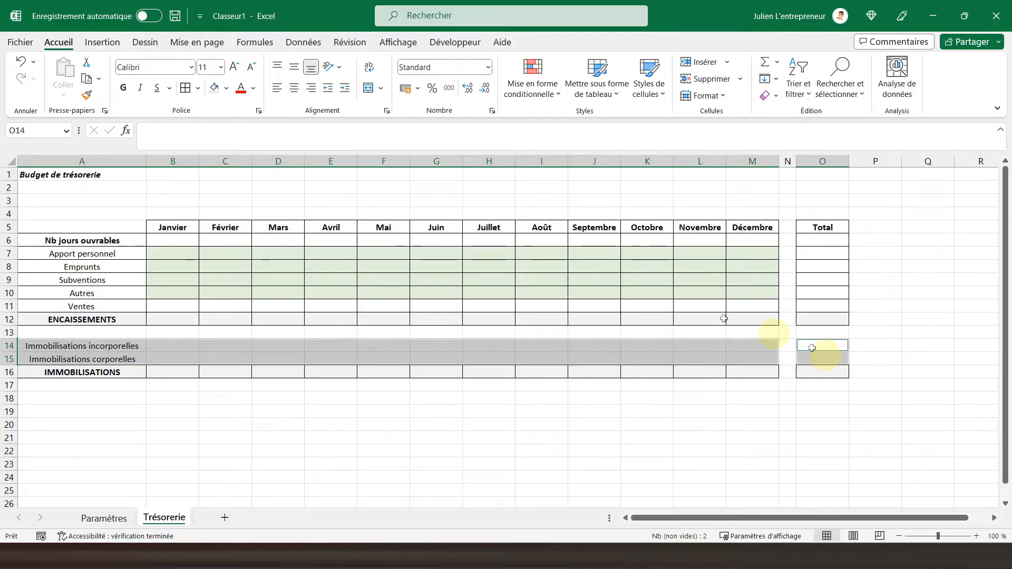
left_click(185, 87)
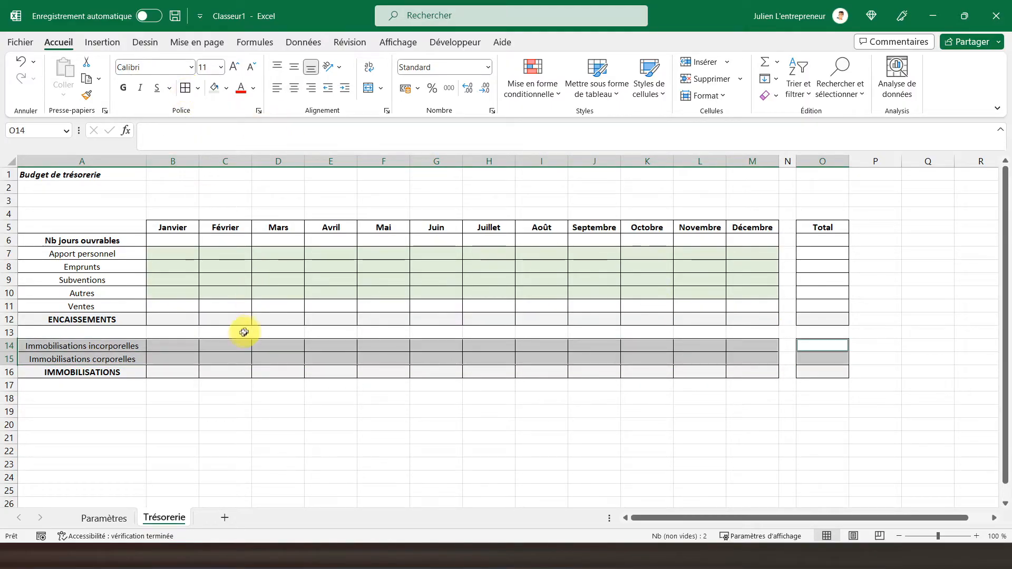
left_click(215, 349)
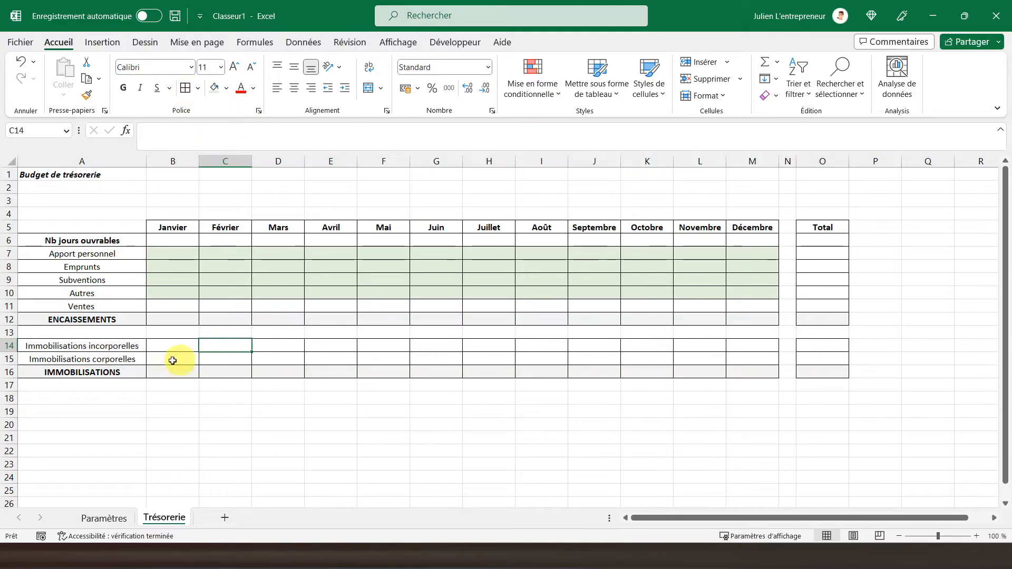
Step: Fill the monthly Immobilisations incorporelles cells B14:M14 with the same light green
left_click(107, 350)
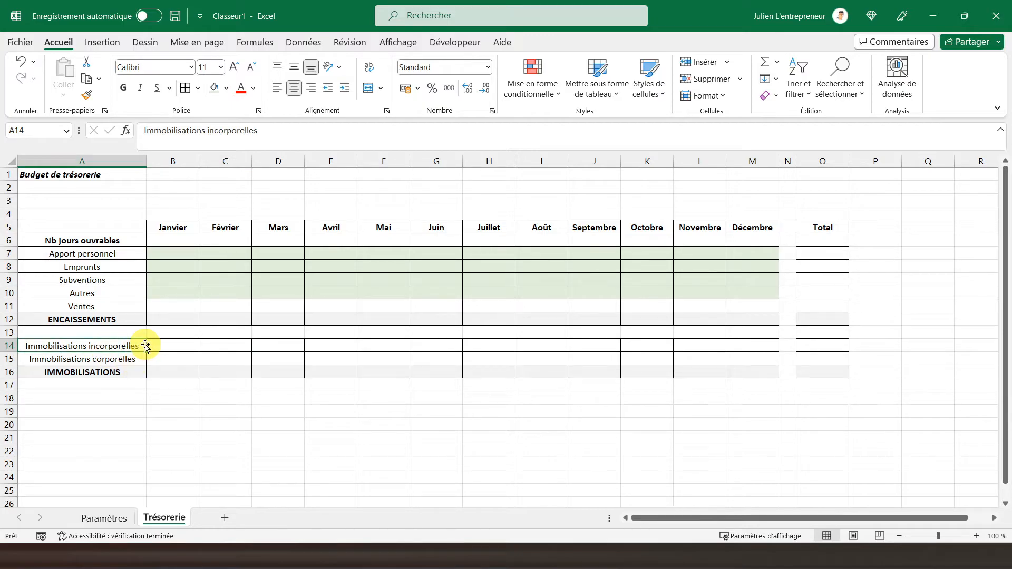
left_click_drag(150, 341, 747, 341)
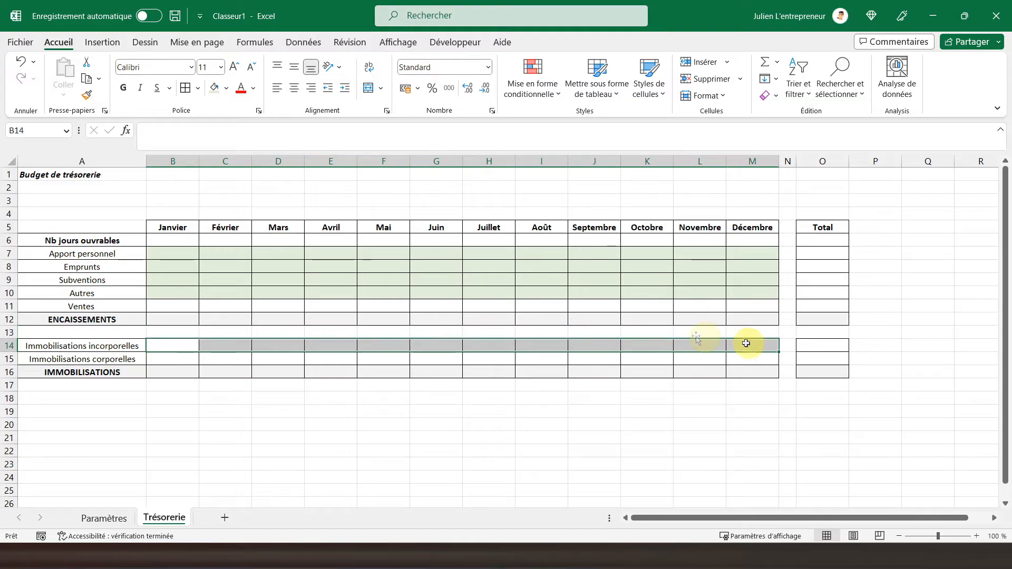
left_click(215, 94)
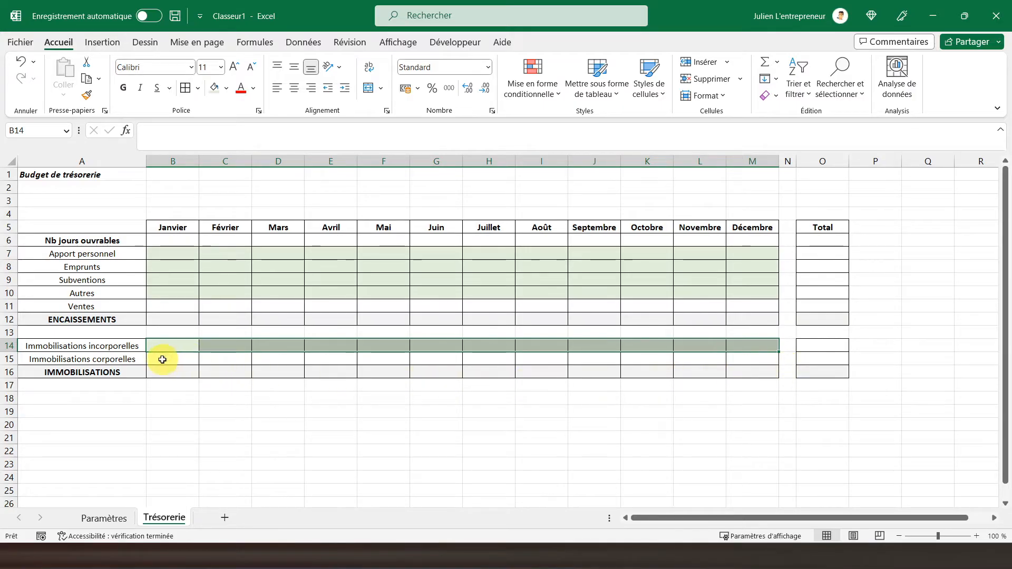
left_click_drag(163, 362, 743, 355)
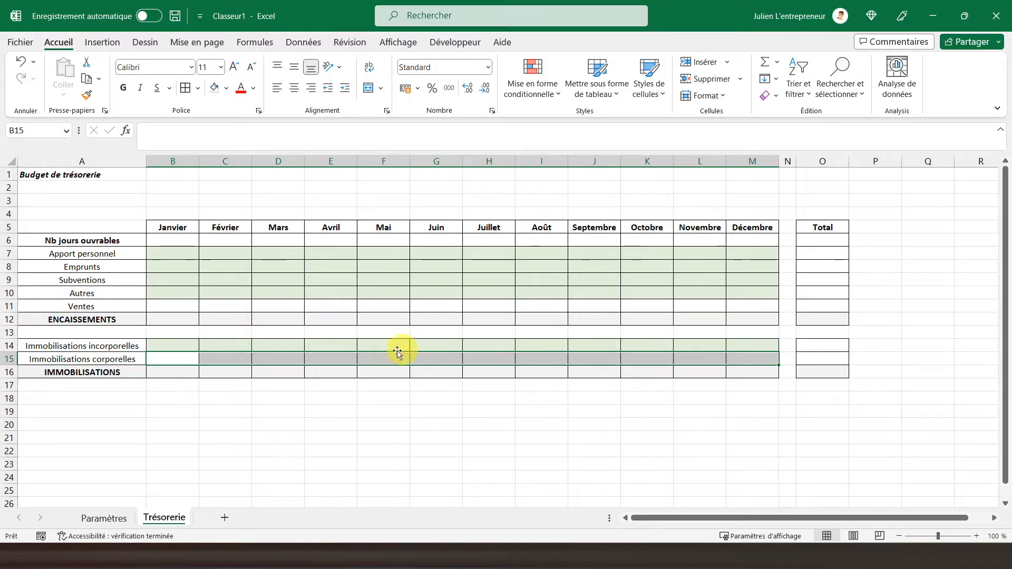
left_click(129, 358)
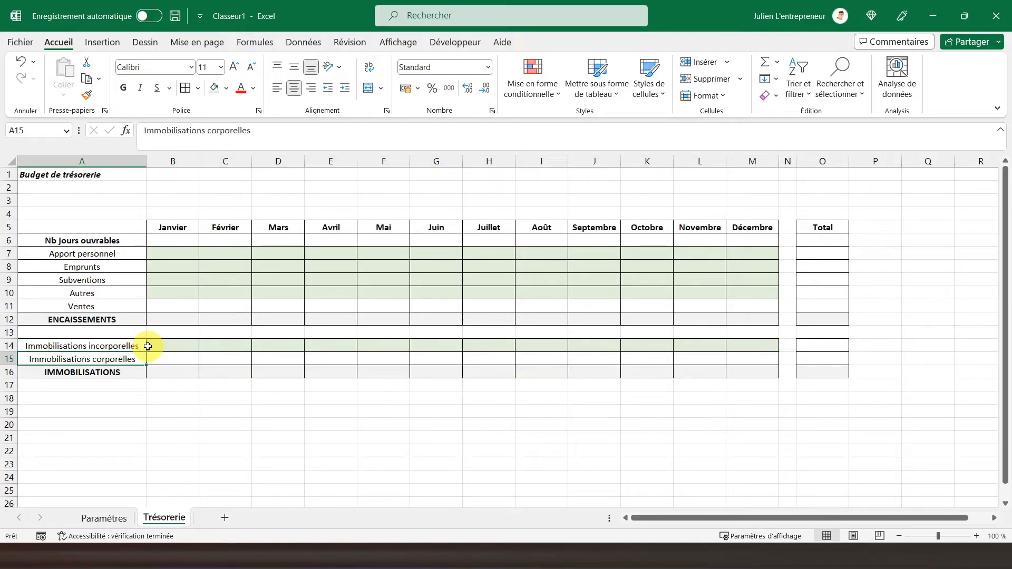
Step: Enter the expense row labels "Achats de matières premières" in A18 and "Emballages" in A19
left_click(98, 395)
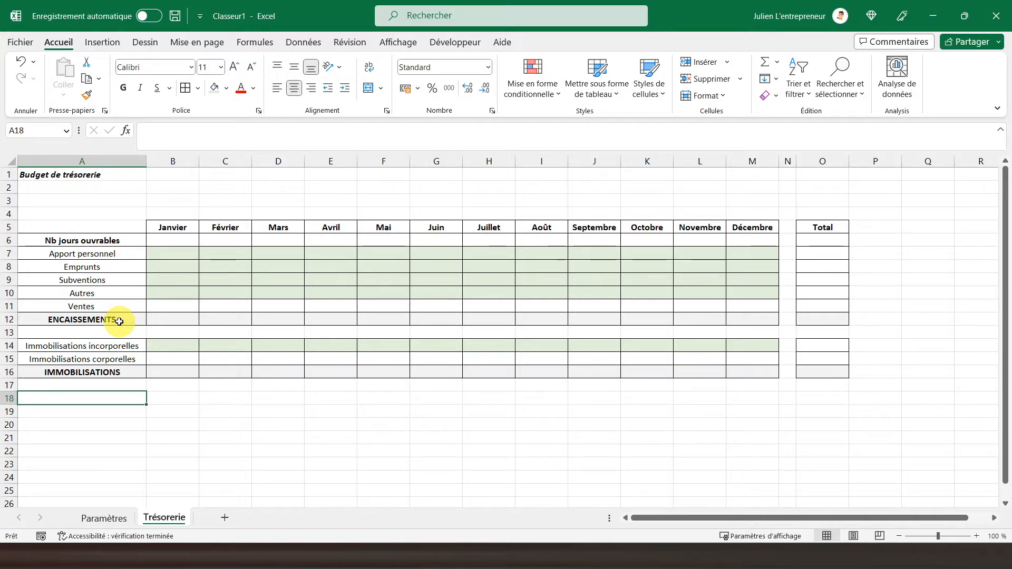
type("Achats ")
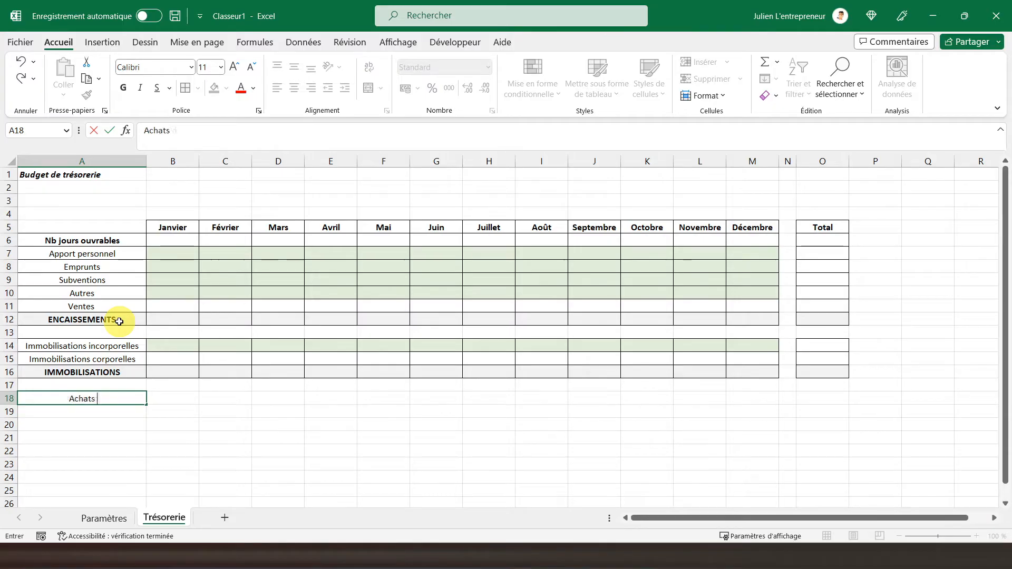
type("de matières")
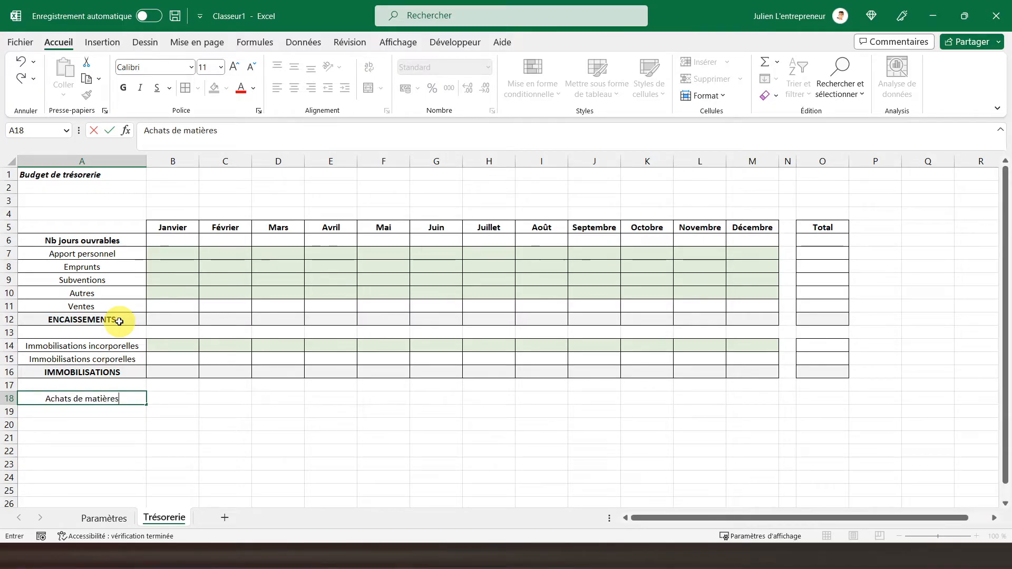
type(" premières")
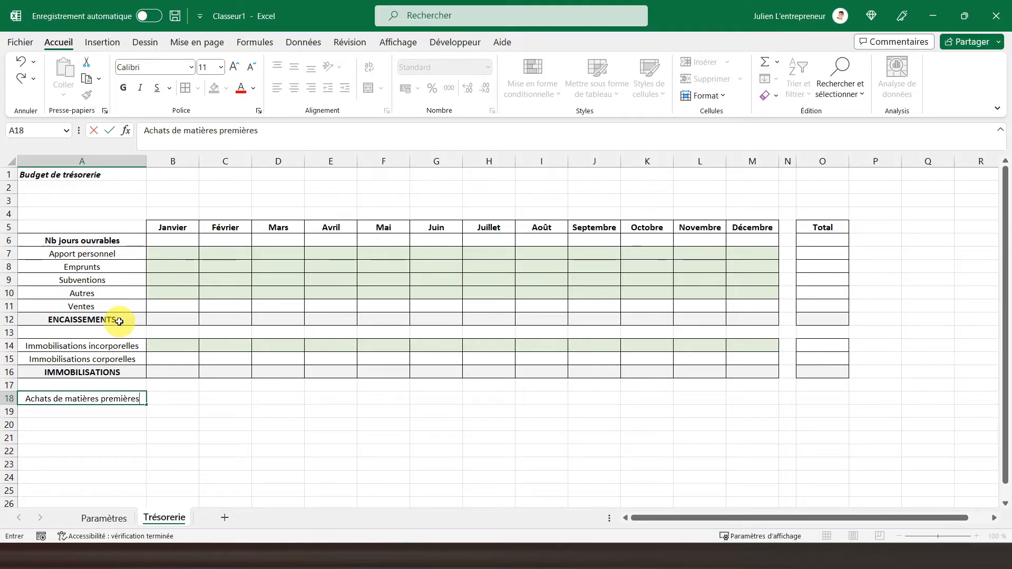
key("Return")
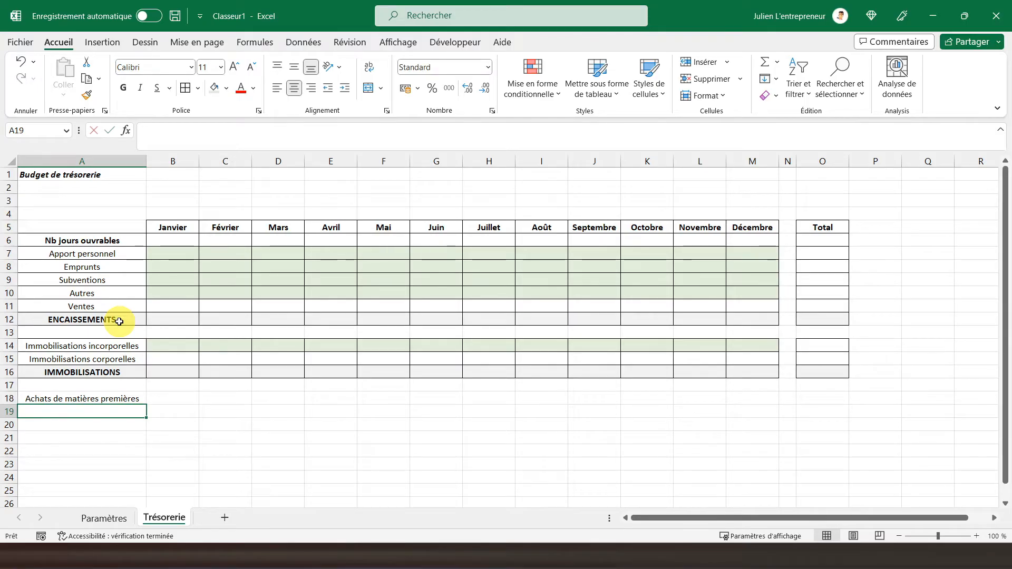
type("Emballages")
key("Return")
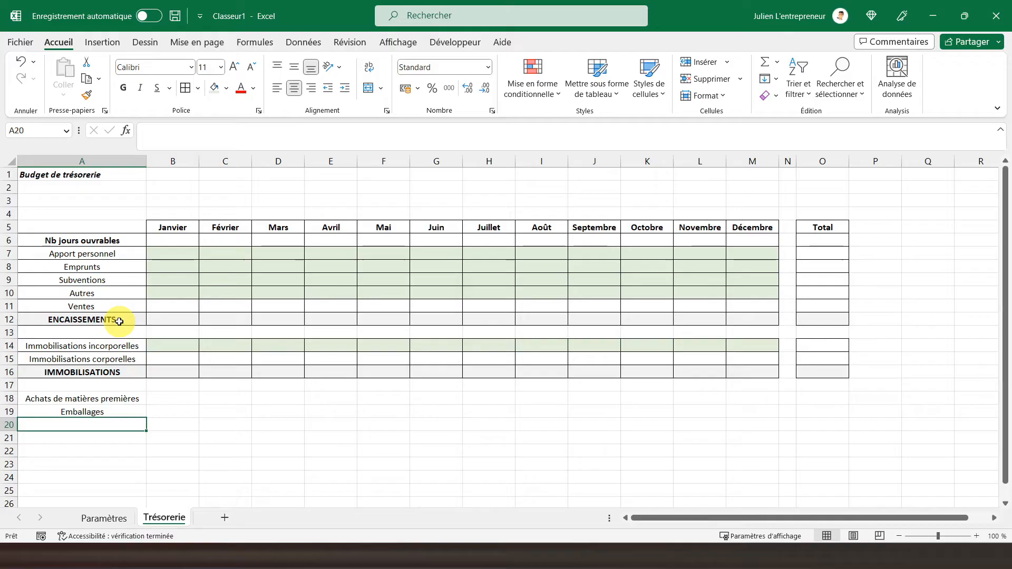
Step: Add the expense row labels "Carburant" in A20 and "Parking" in A21
type("Carburant")
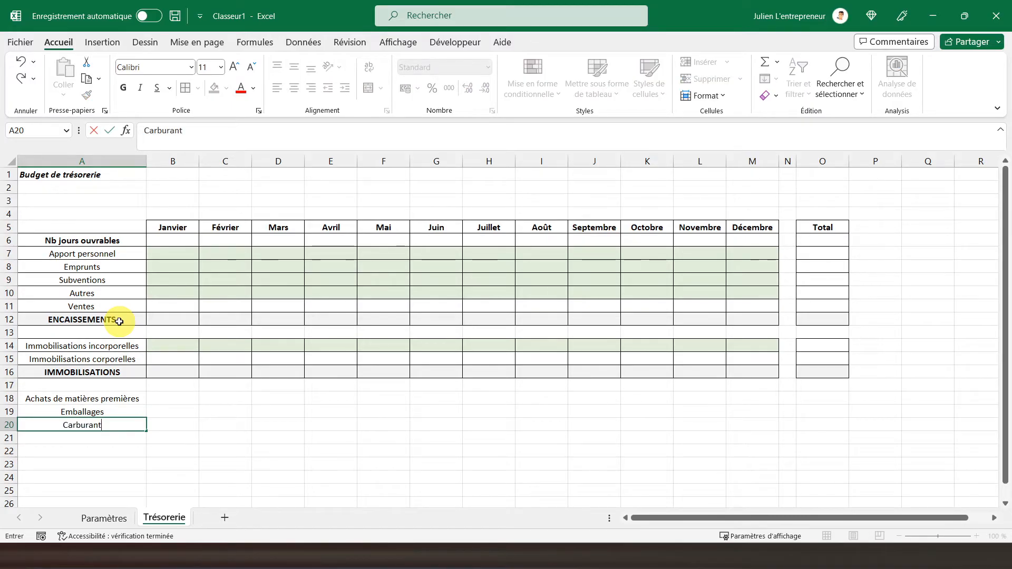
key("Return")
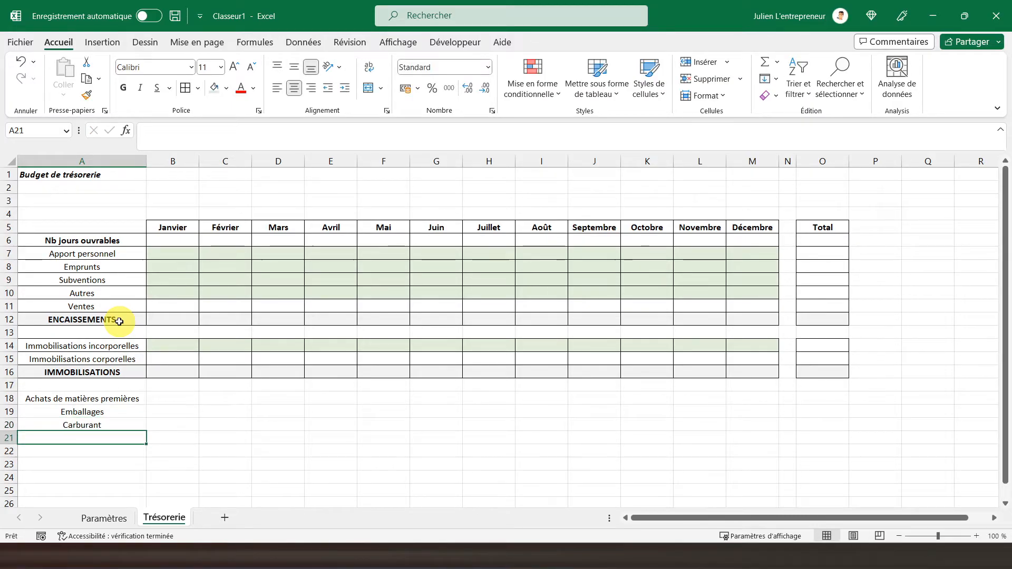
type("Parking")
key("Return")
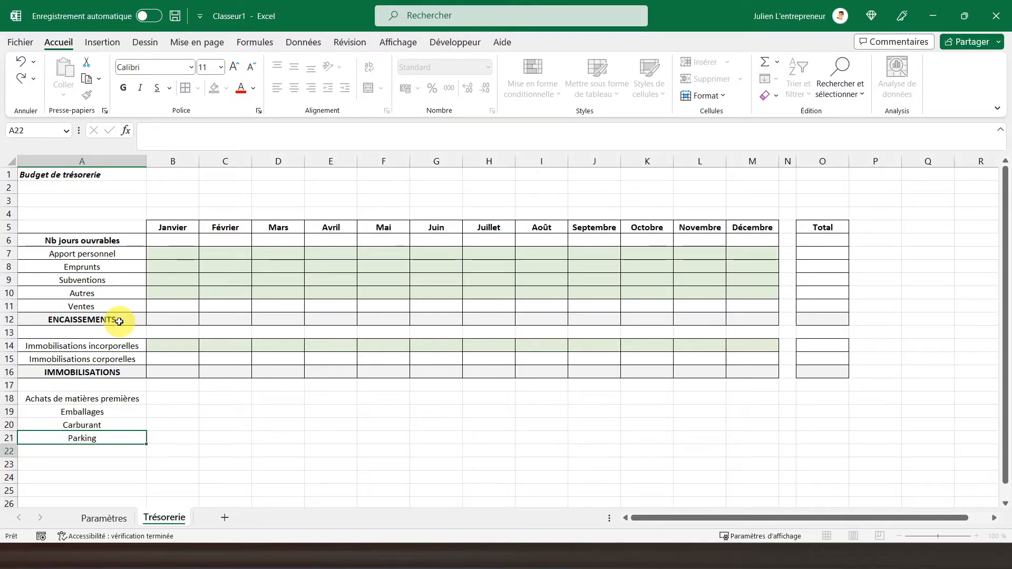
Step: Enter the row label "Assurance frais de communications" in A22, correcting the mistyped characters between the words
type("Assurance")
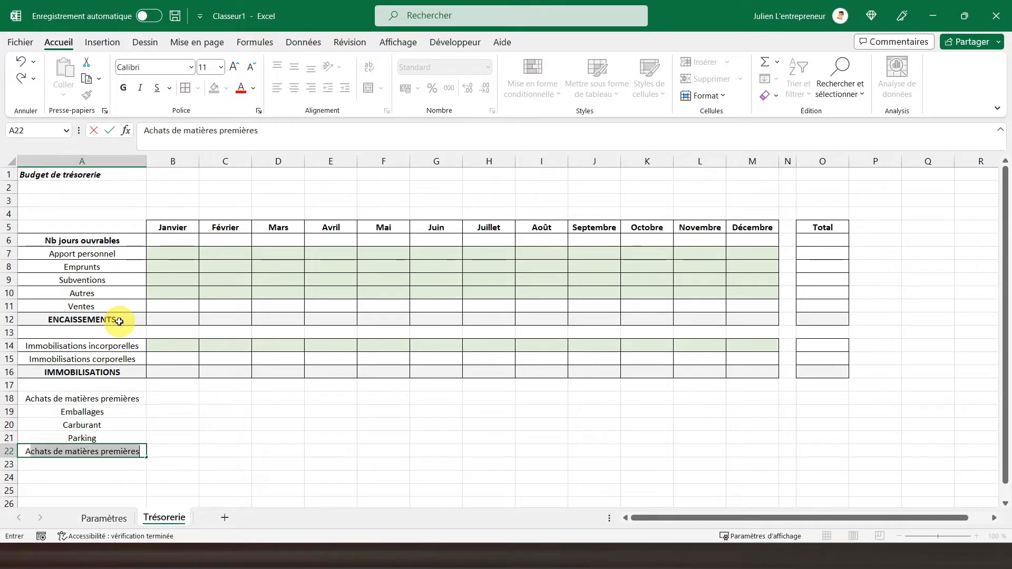
type("3Fr")
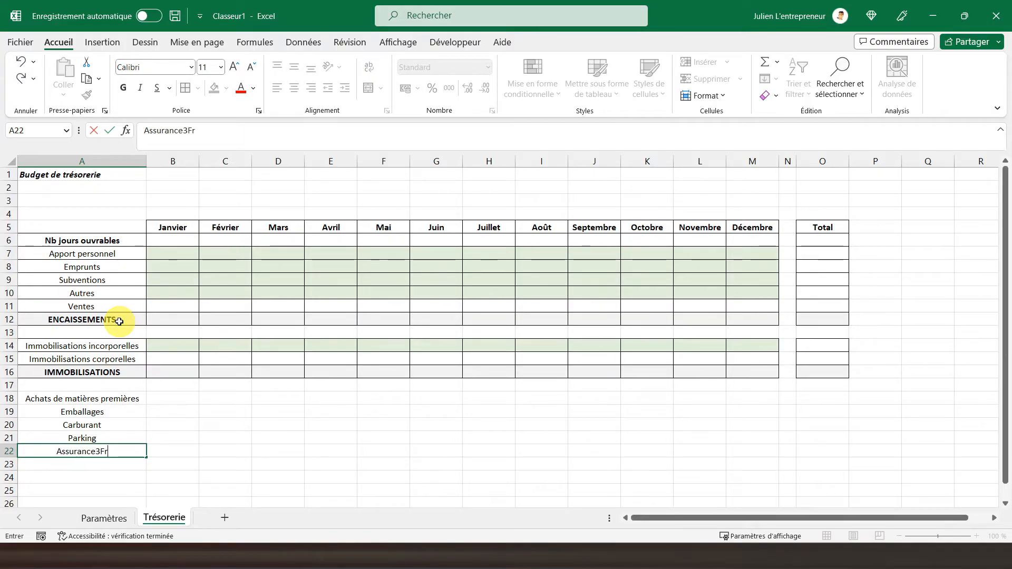
type("ais de commun")
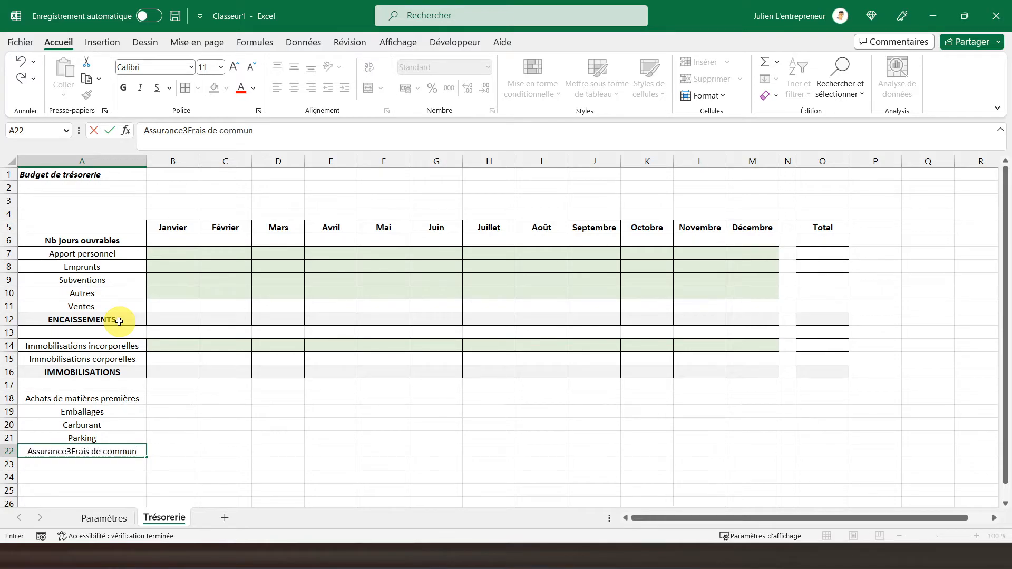
type("ications")
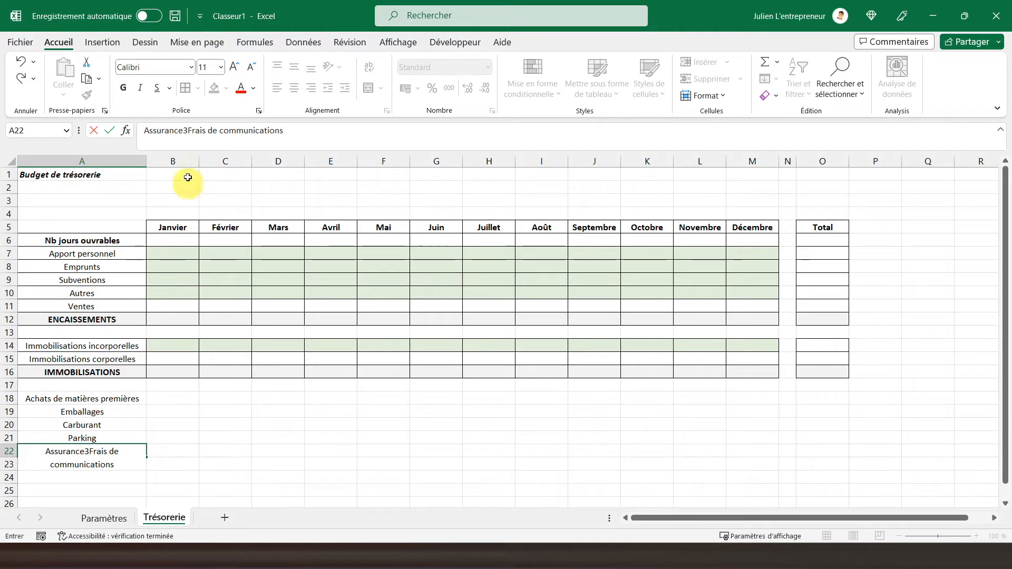
left_click(187, 131)
key("BackSpace")
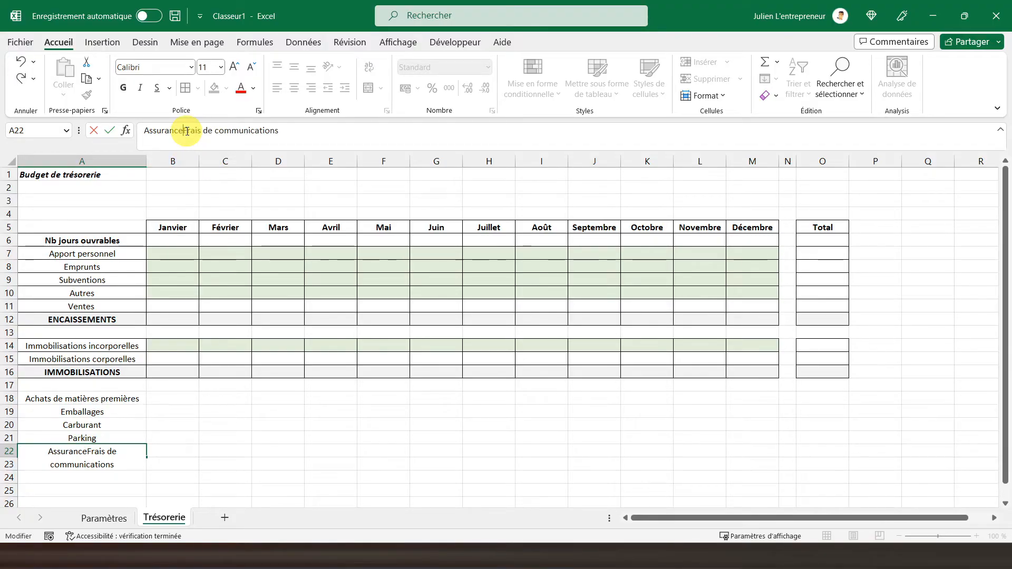
key("Delete")
type("f")
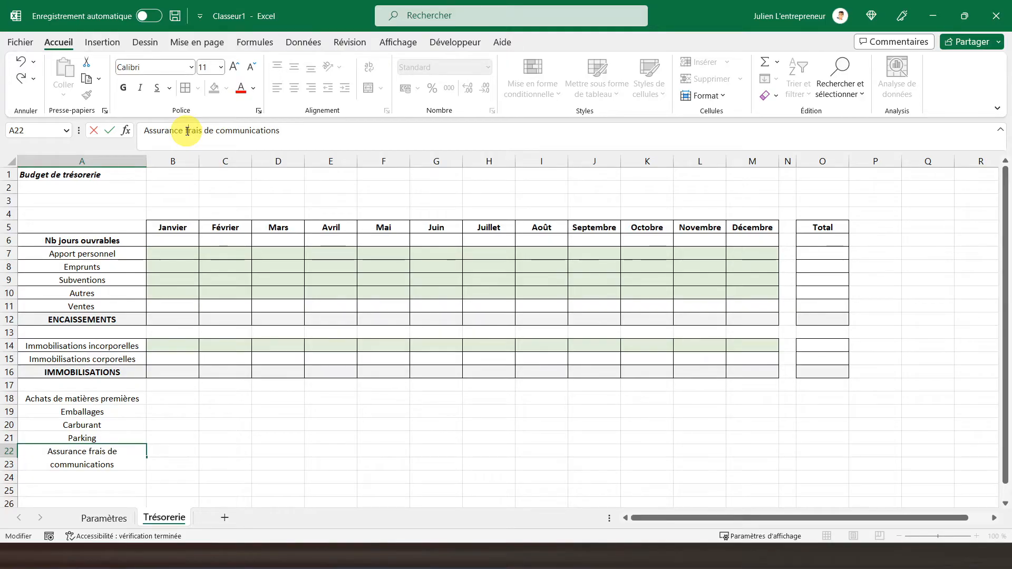
key("Return")
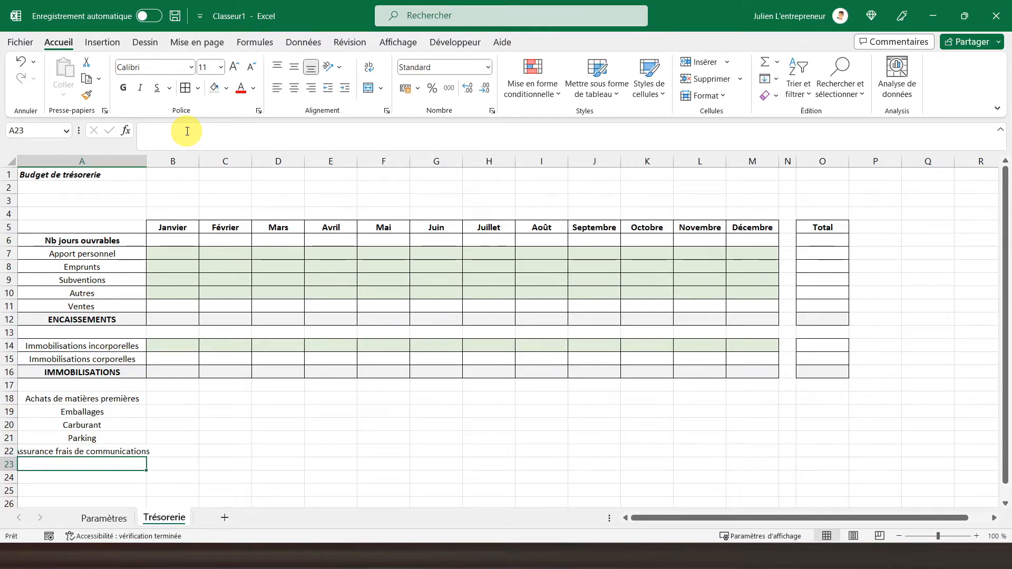
Step: Enter the row labels "Honoraires" in A23, "Loyer" in A24 and "Échéances d'emprunt" in A25
type("Honoraires")
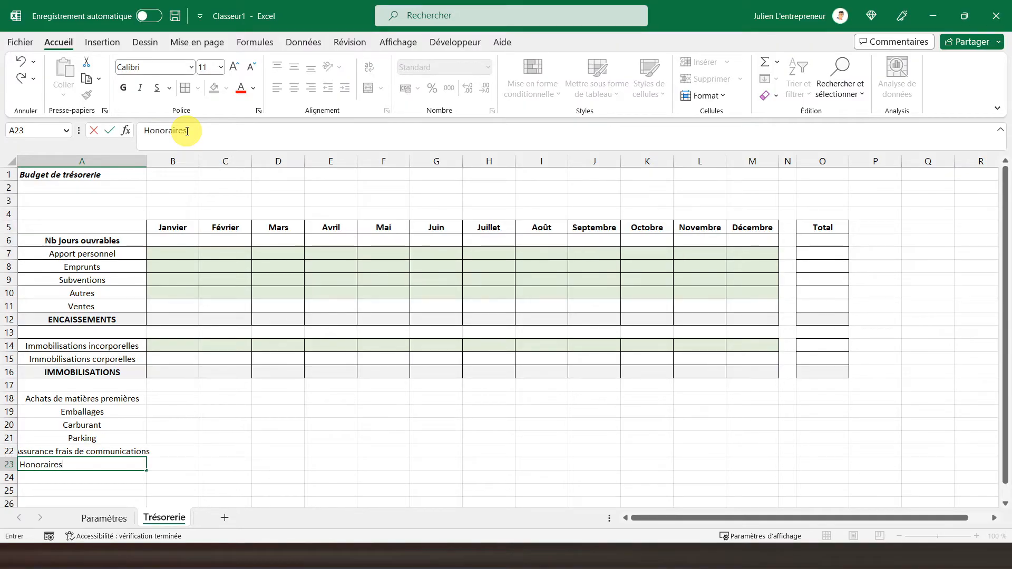
key("Return")
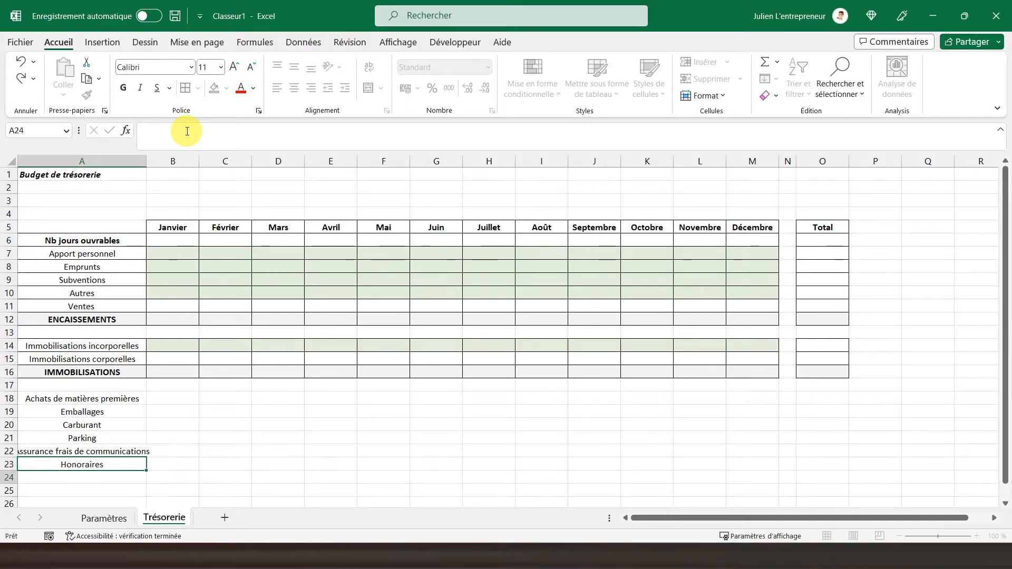
type("Loyer")
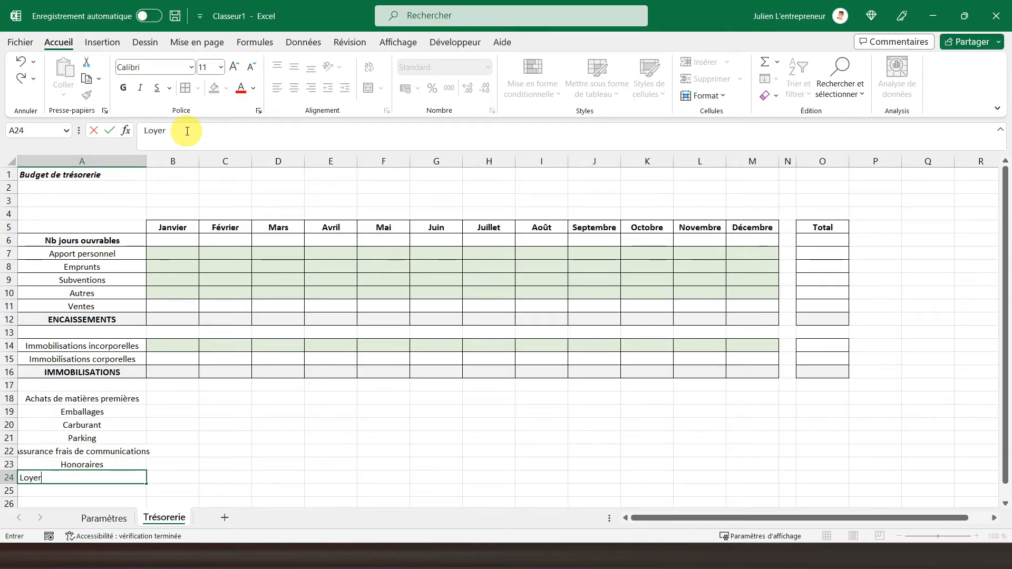
key("Return")
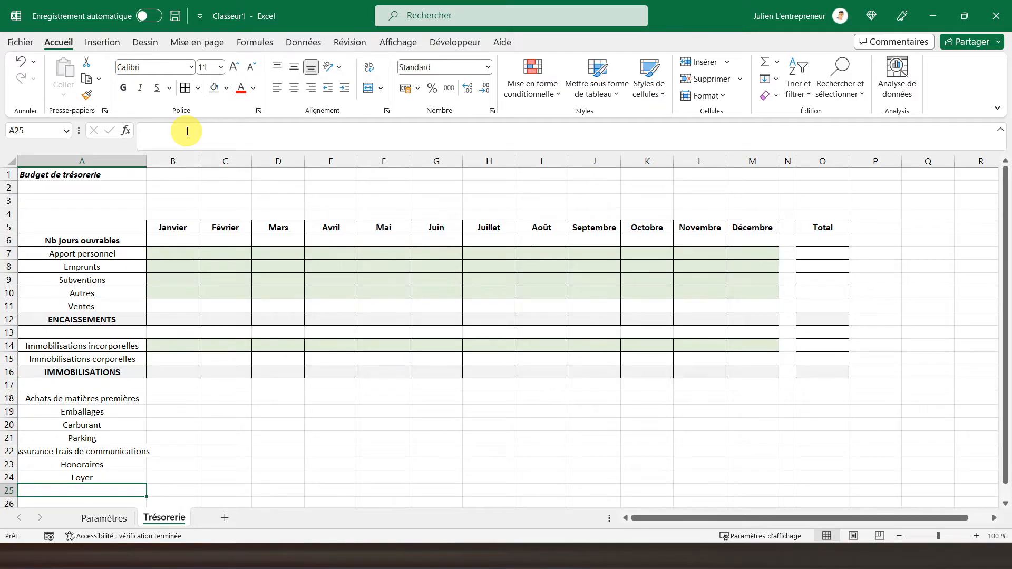
type("Echéances")
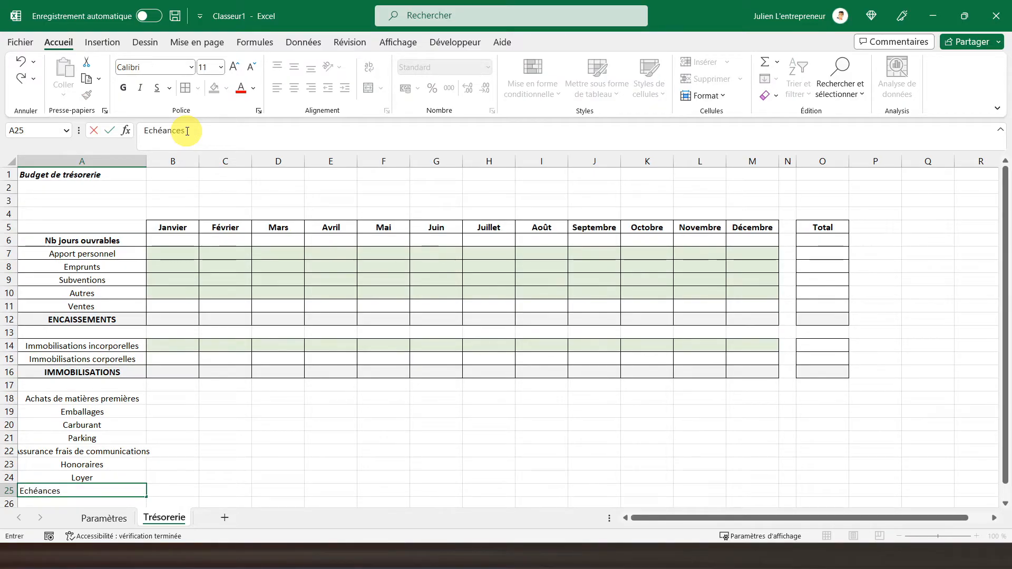
type(" d'emprunt")
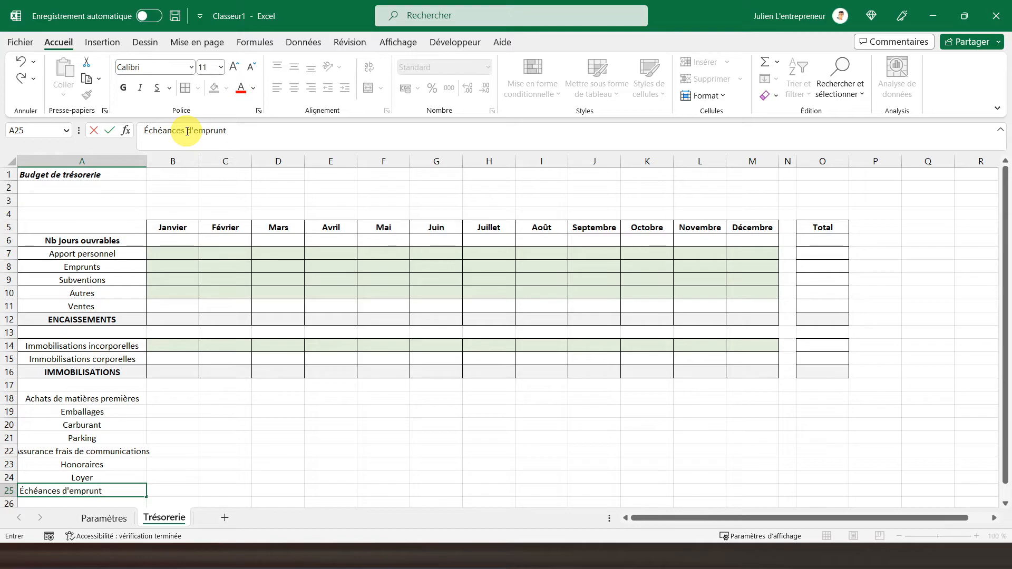
key("Return")
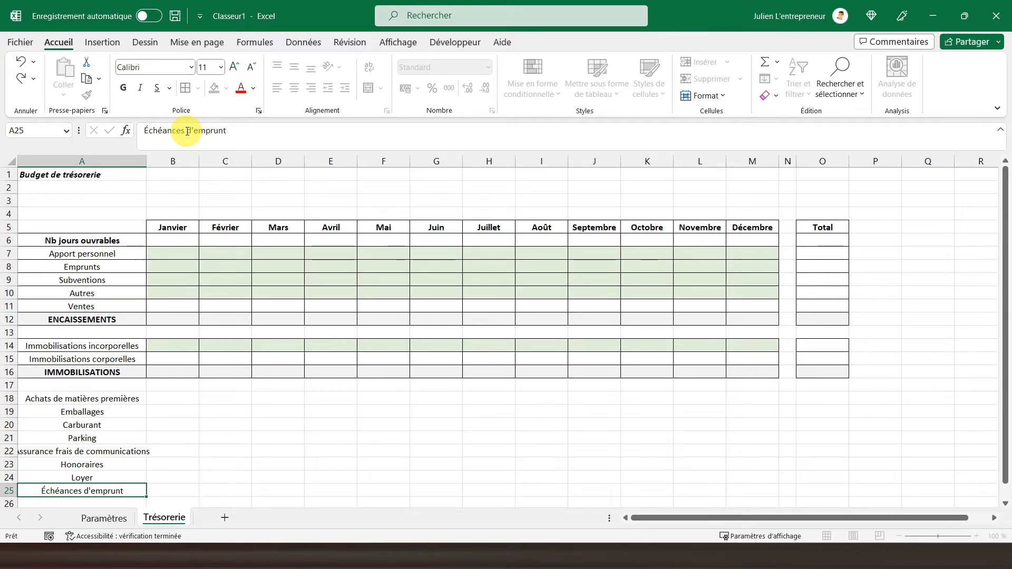
Step: Enter the pay row labels "Rémunération du dirigeant" in A26 and "Rémunération salarié" in A27
type("Rémunération")
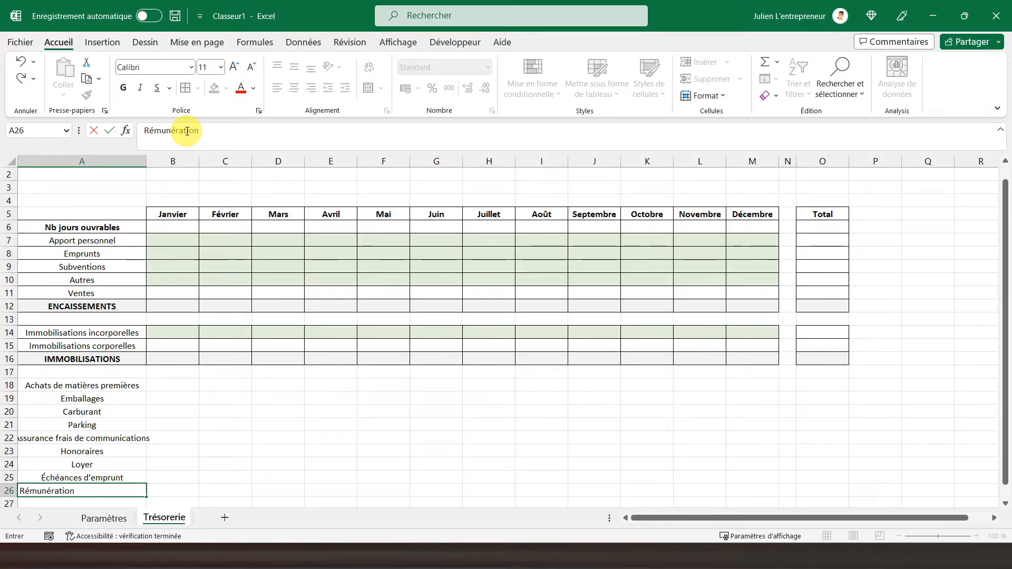
type(" du dirigeant")
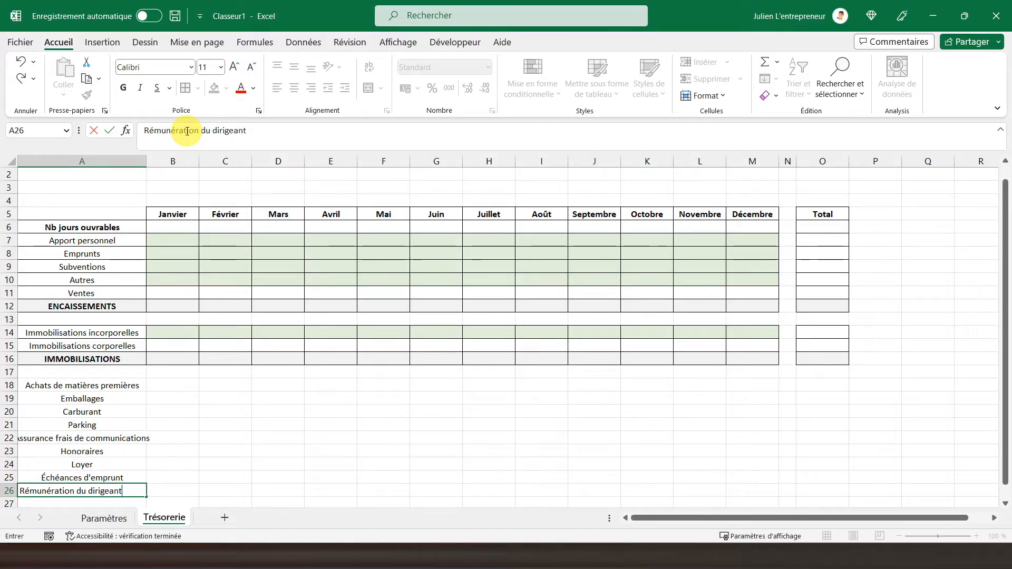
key("Return")
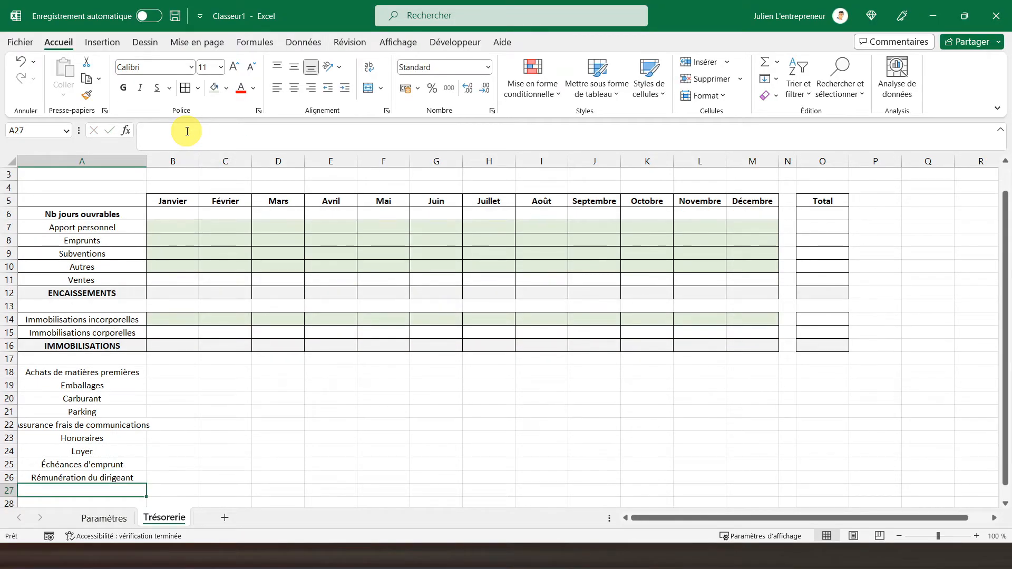
type("Rém")
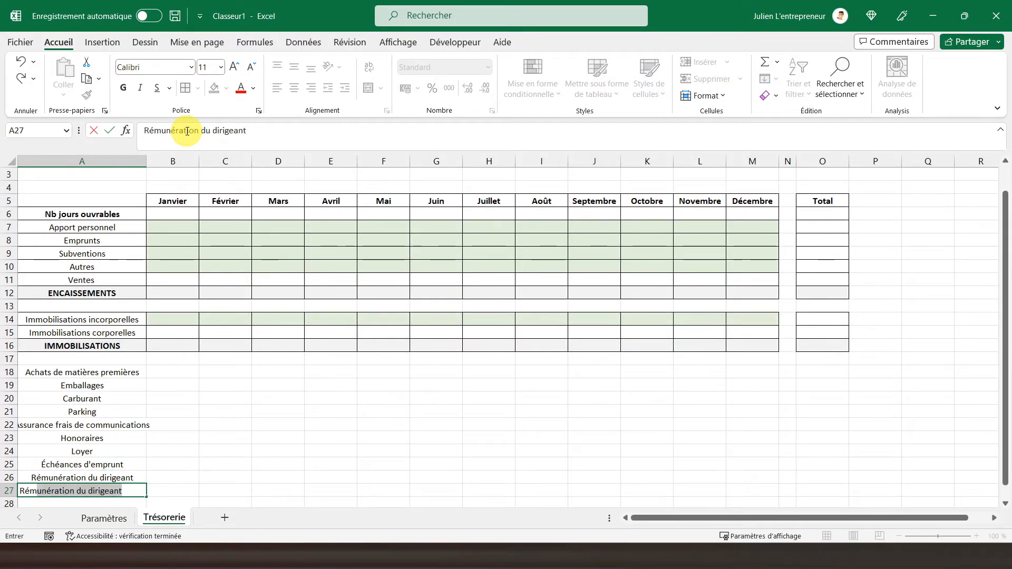
type("unération salarié")
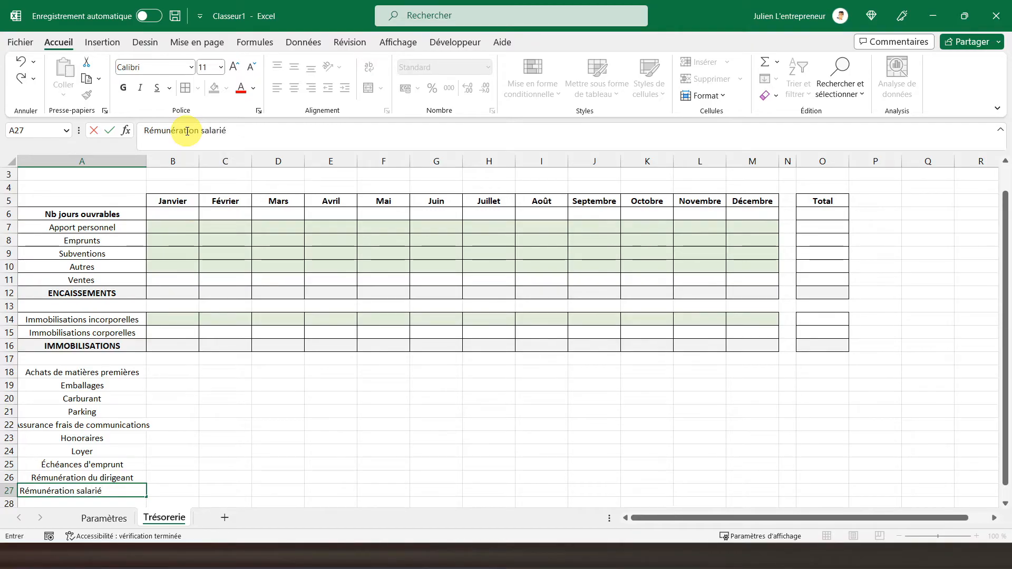
key("Return")
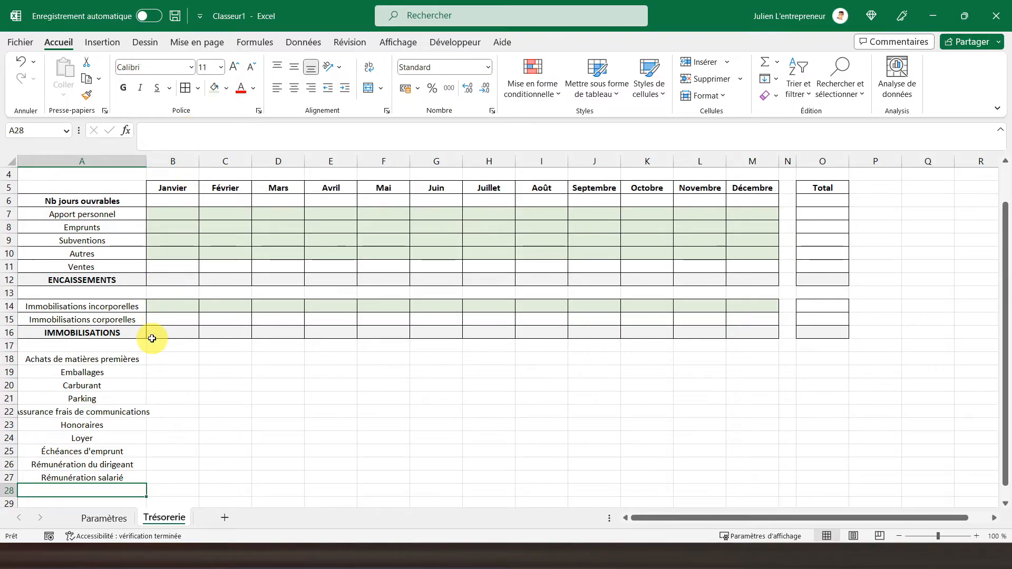
Step: Enter the total row label "DECAISSEMENTS" in A28, below the expense labels
type("D")
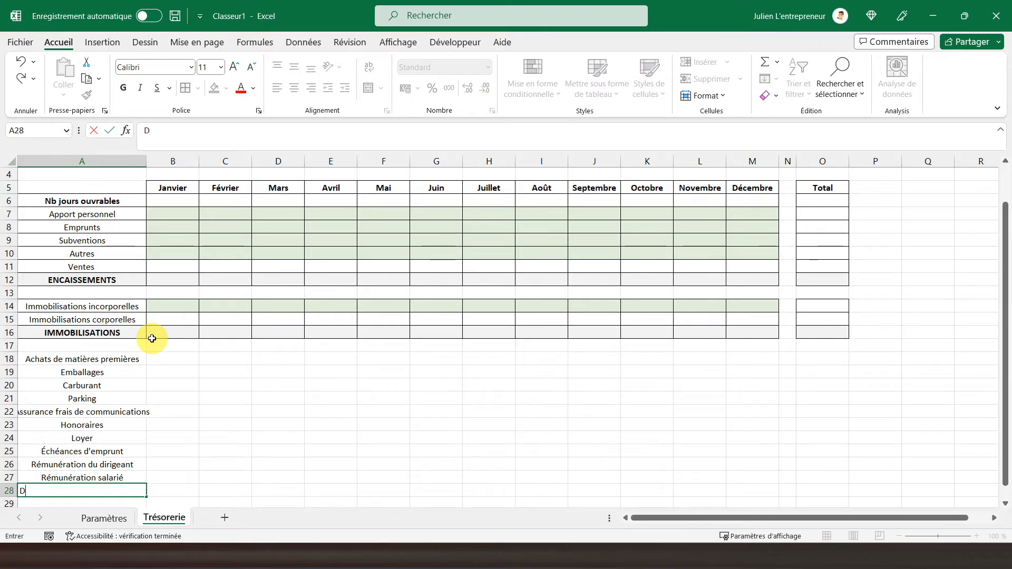
type("ECAI")
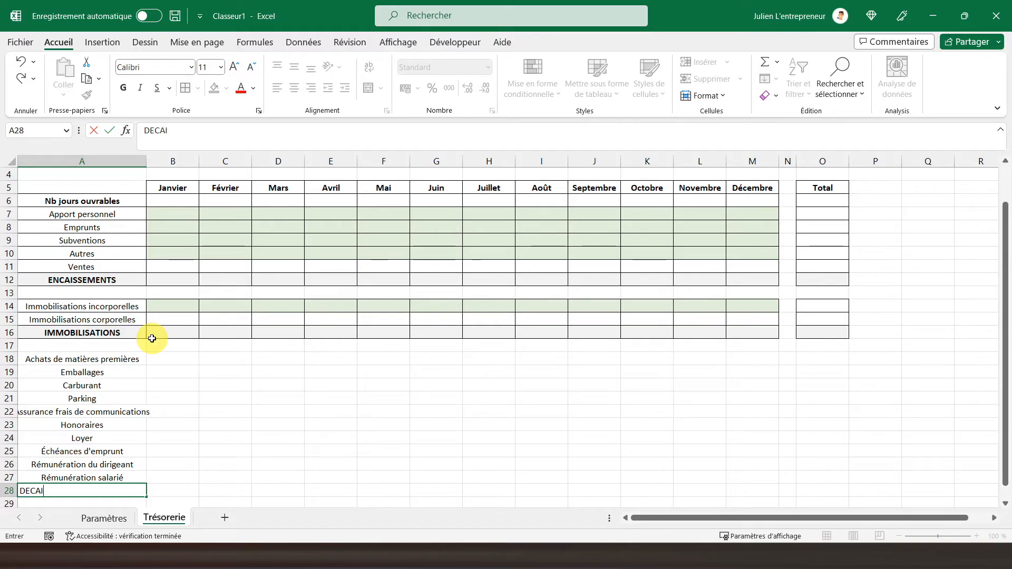
type("SSEMENTS")
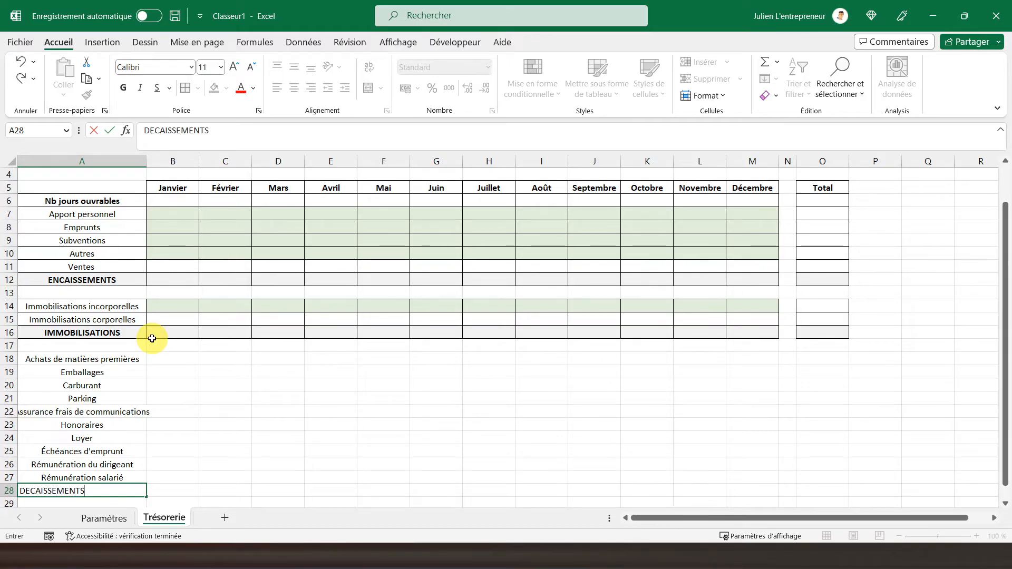
key("Return")
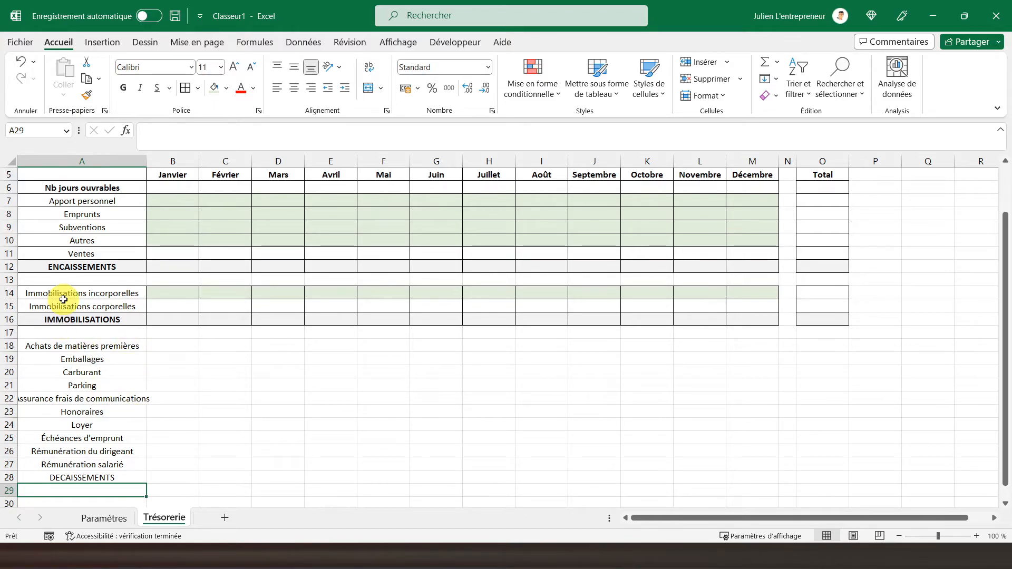
Step: Copy the formatting of the "IMMOBILISATIONS" total row onto the "DECAISSEMENTS" row 28
scroll(63, 300, "down", 1)
left_click(9, 280)
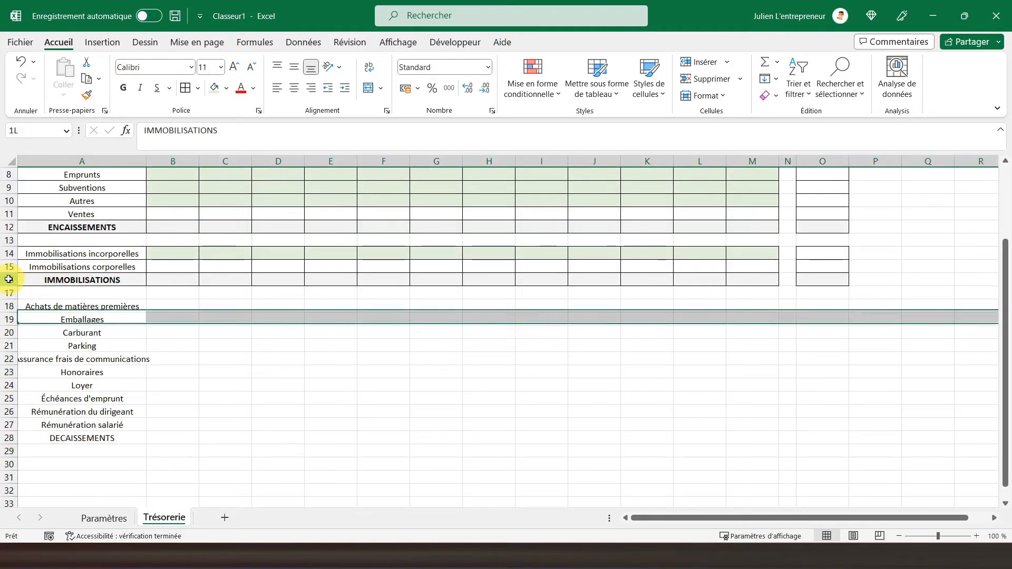
left_click(87, 95)
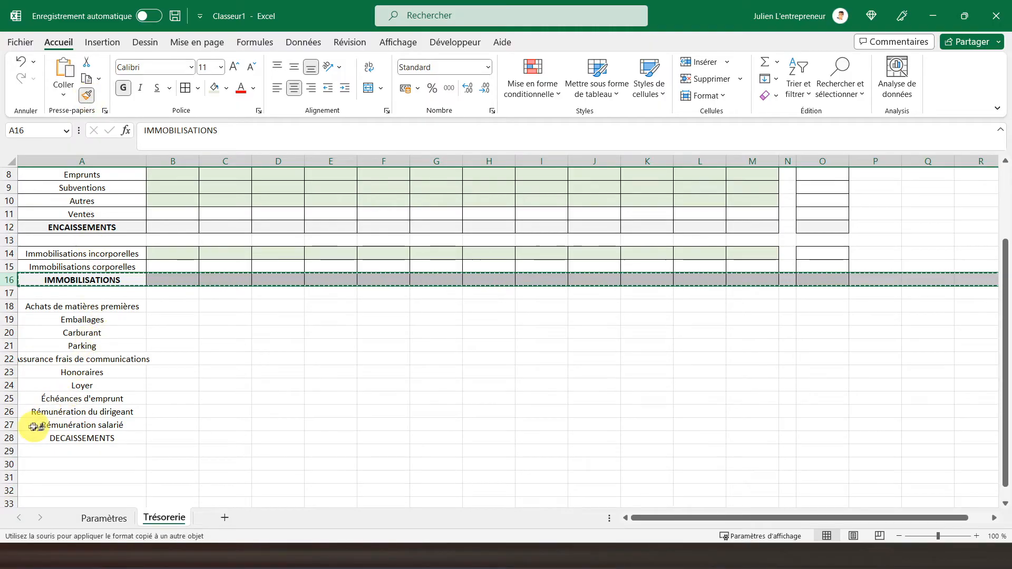
left_click(16, 435)
left_click(99, 372)
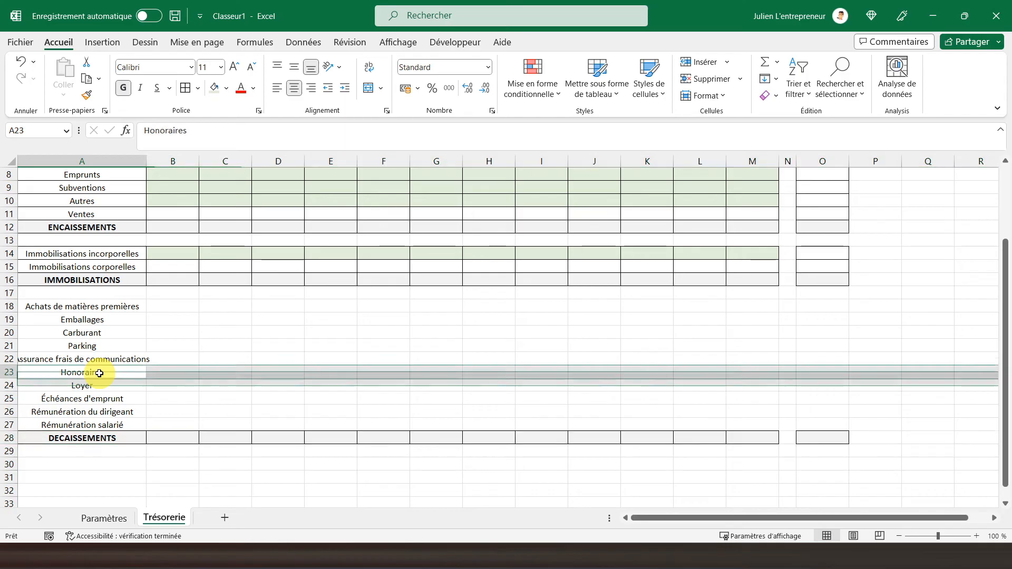
Step: Widen column A to fit the longest expense label and put all borders around the label cells A18:A27
left_click_drag(140, 306, 104, 428)
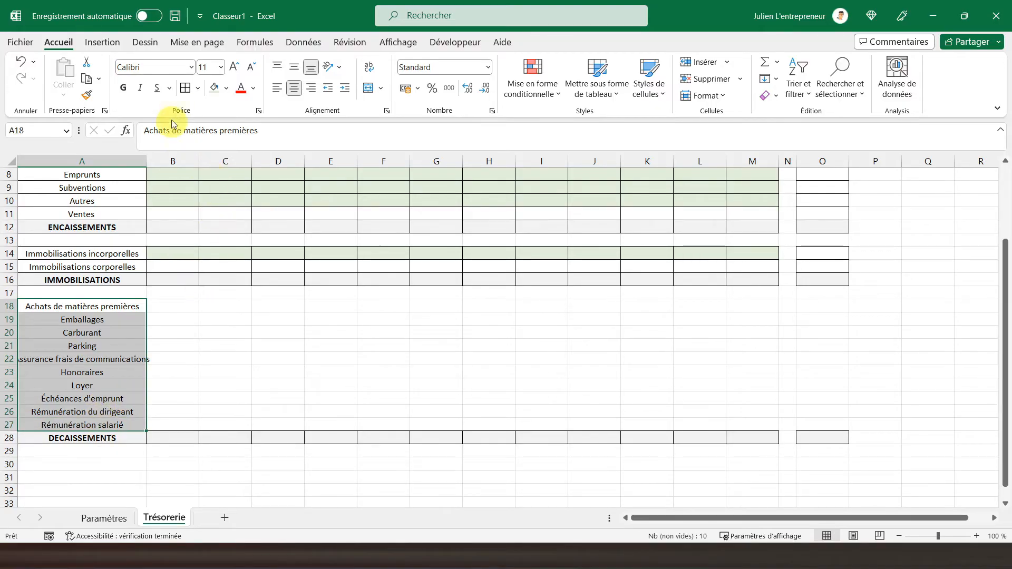
left_click_drag(146, 162, 167, 161)
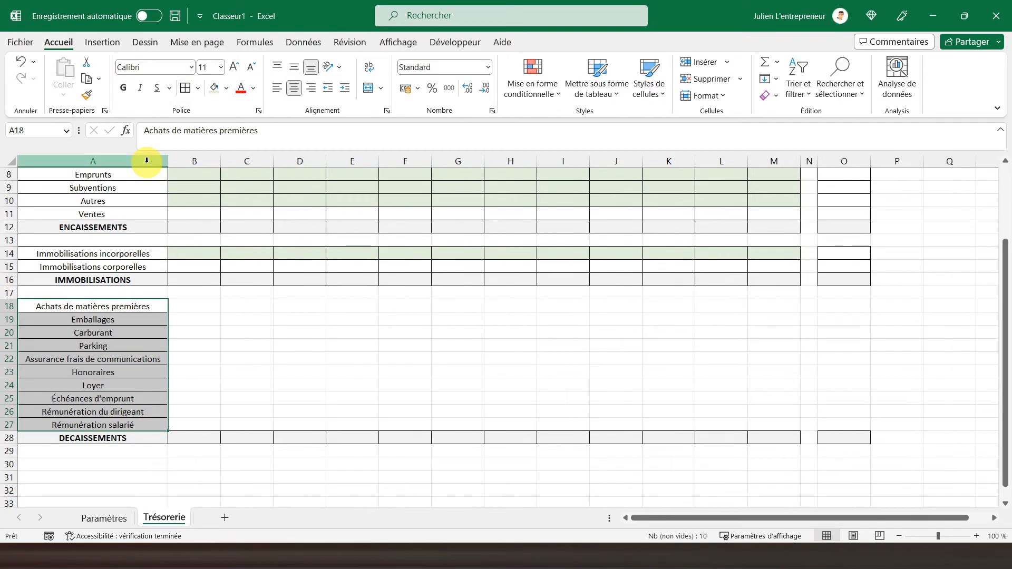
left_click(181, 303)
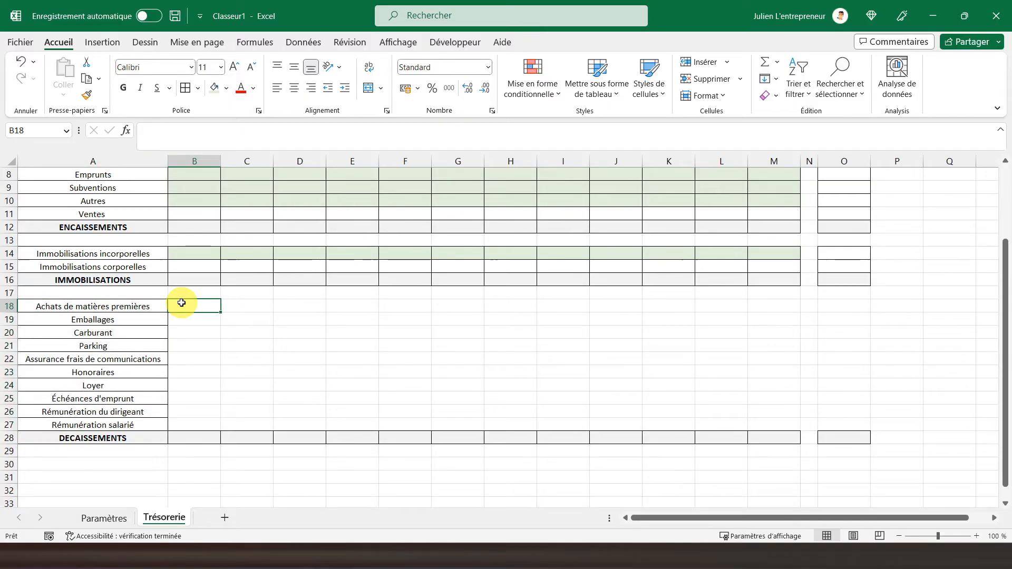
Step: Add all borders to the monthly expense cells B18:M27 and to the matching total cells O18:O27
left_click_drag(182, 303, 389, 388)
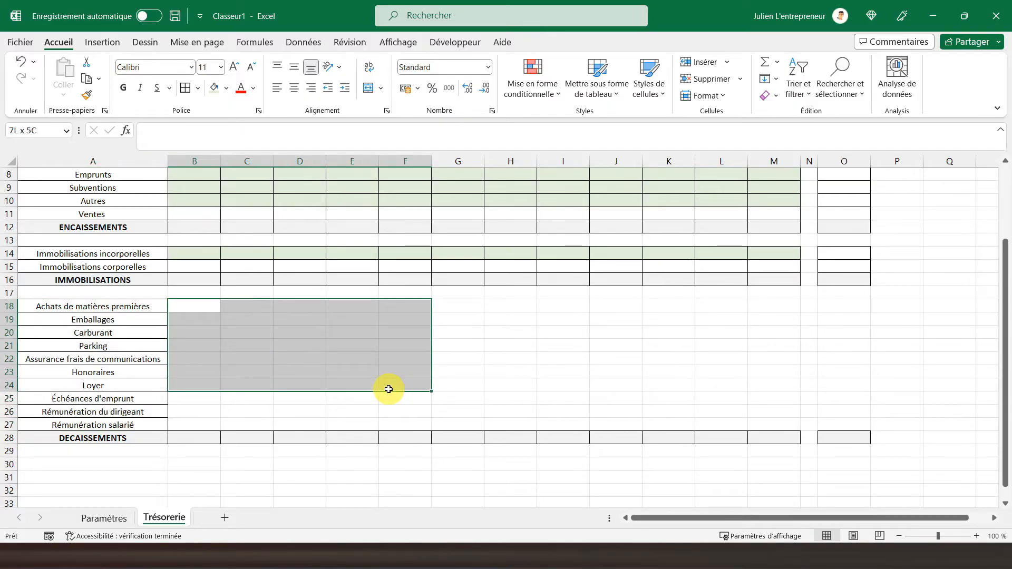
left_click_drag(389, 389, 758, 423)
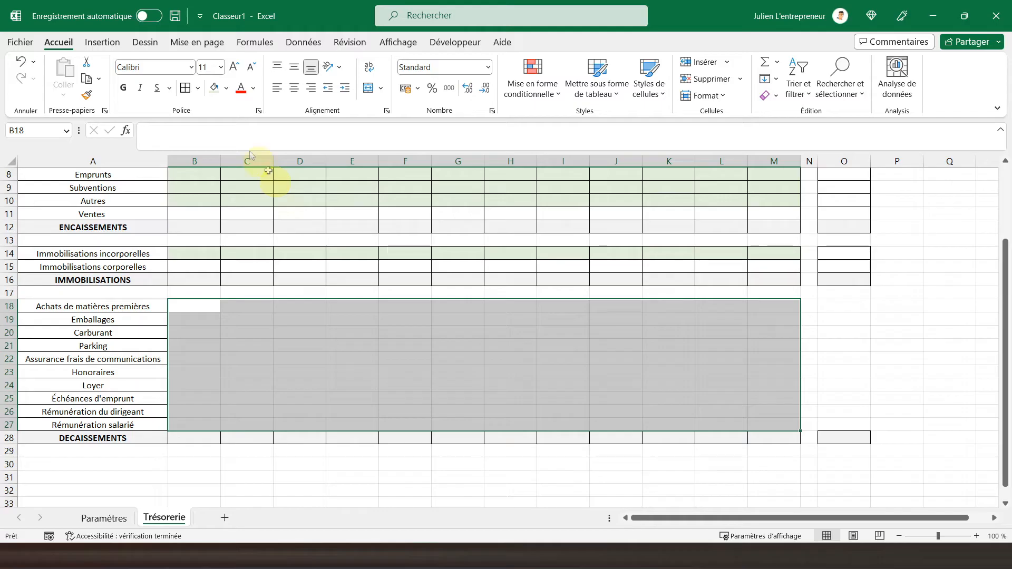
left_click(185, 88)
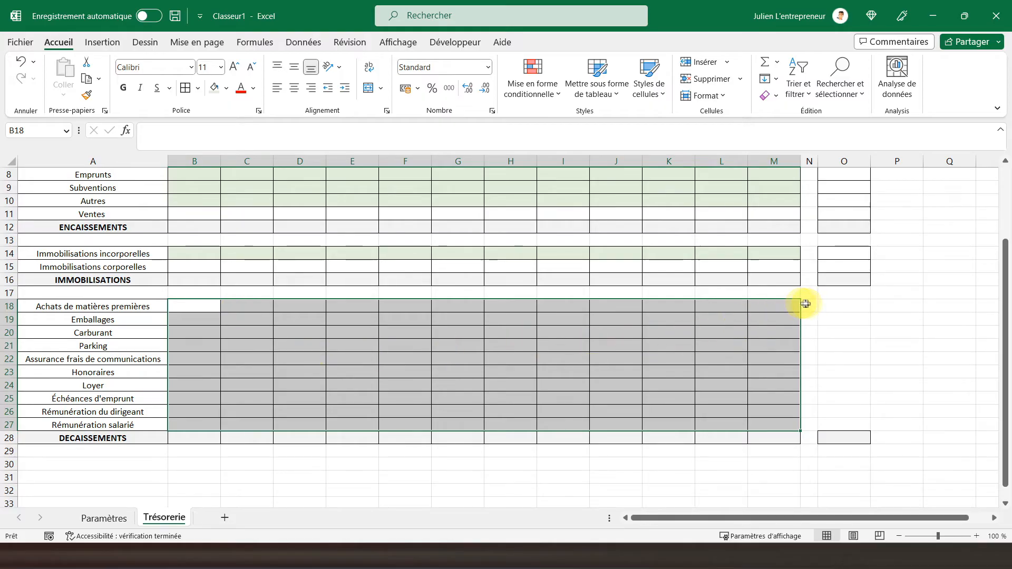
left_click_drag(831, 304, 838, 423)
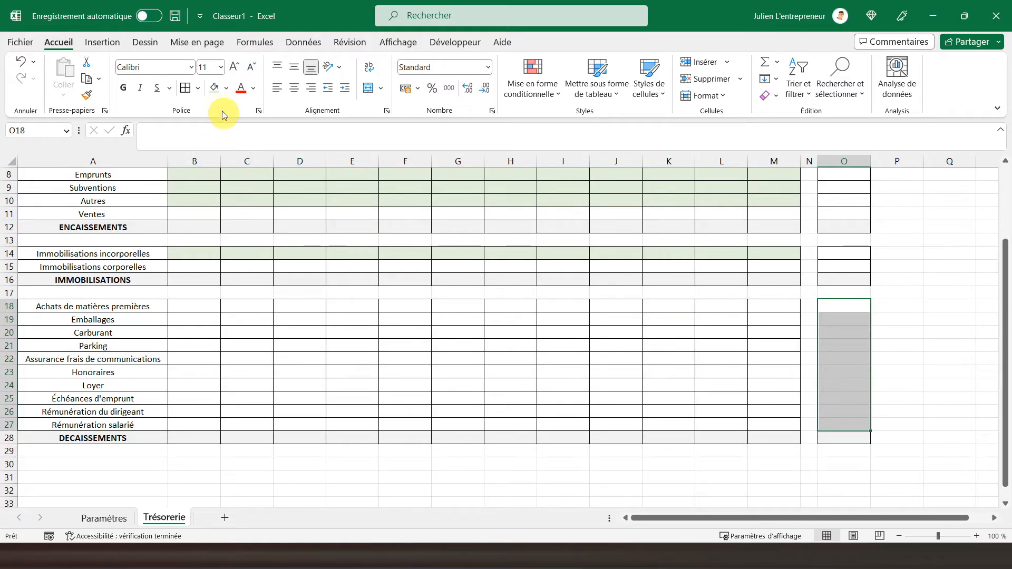
left_click(185, 88)
left_click(178, 331)
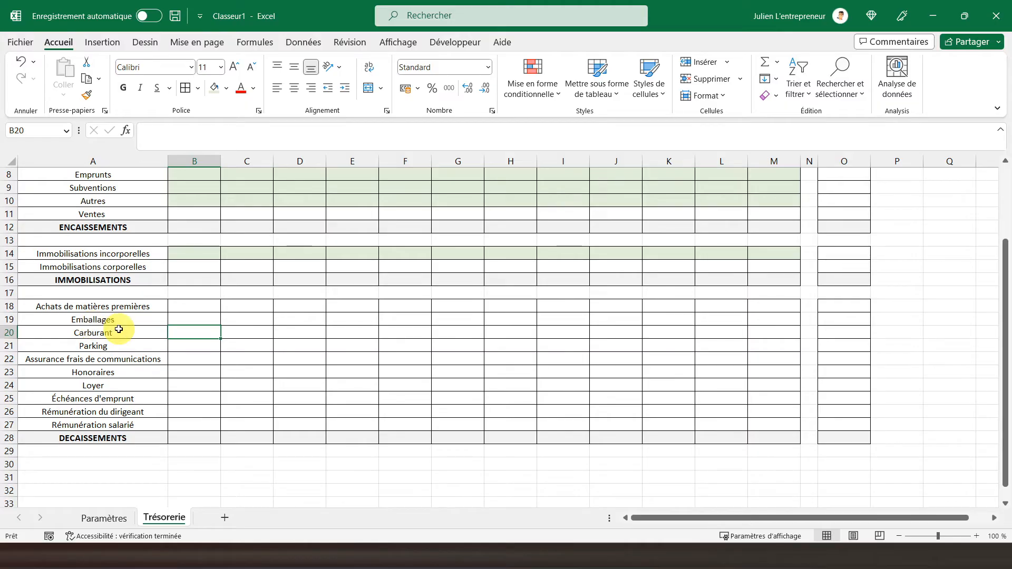
Step: Check which expenses the "Paramètres" sheet covers, and shade the monthly cells from "Parking" to "Loyer" (B21:M24) light green in "Trésorerie"
left_click(104, 519)
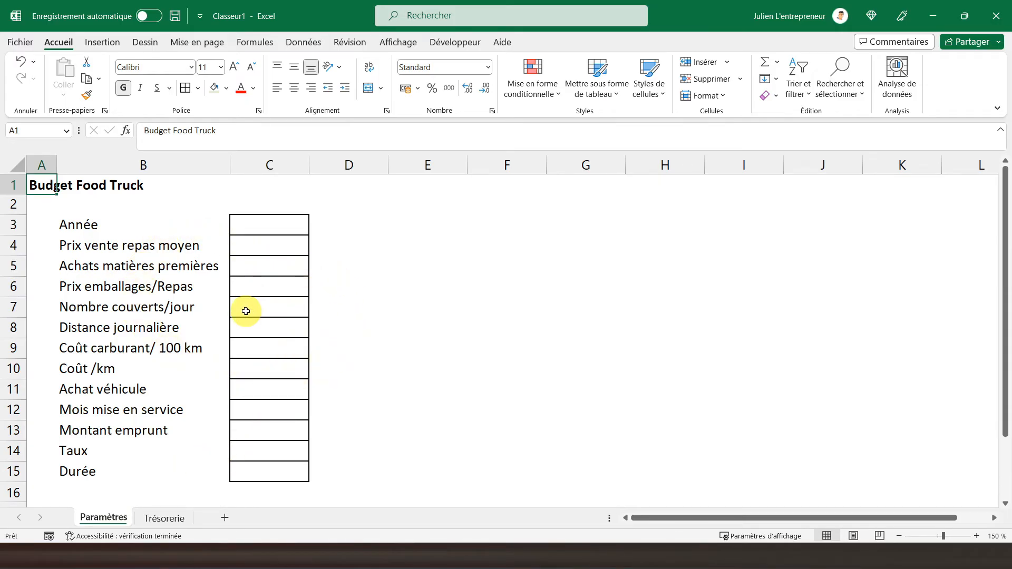
left_click(164, 518)
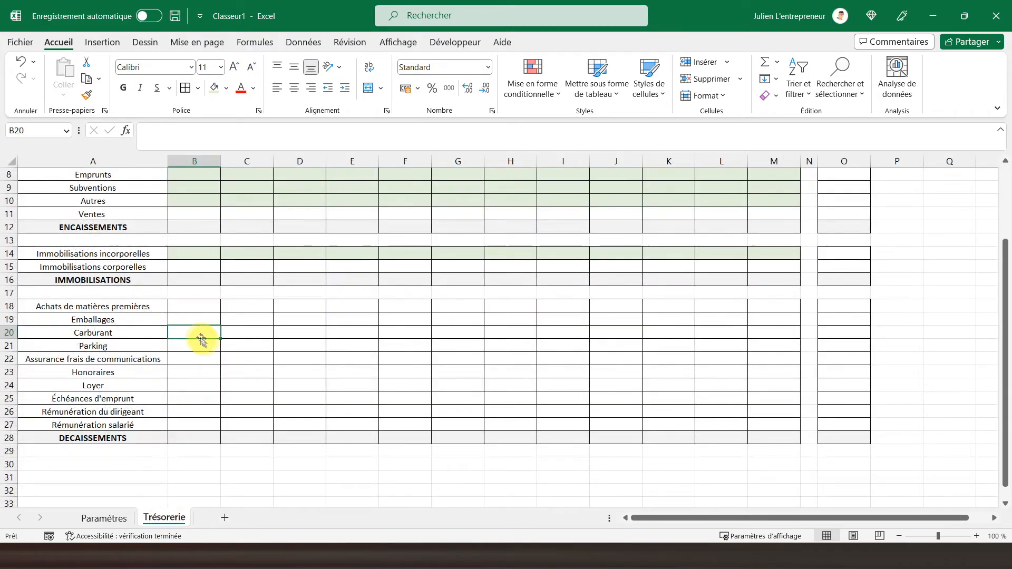
left_click_drag(185, 342, 767, 383)
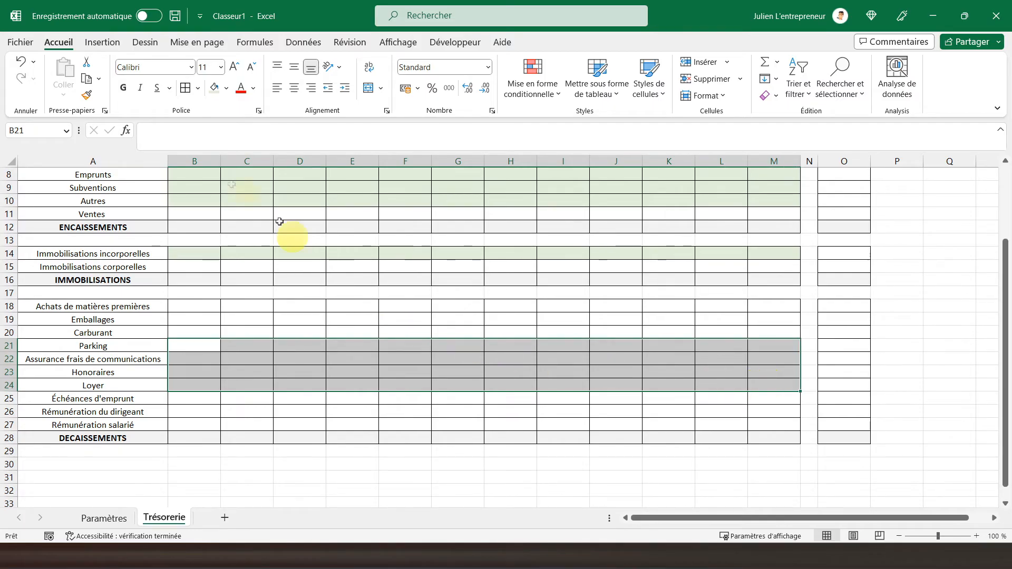
left_click(214, 87)
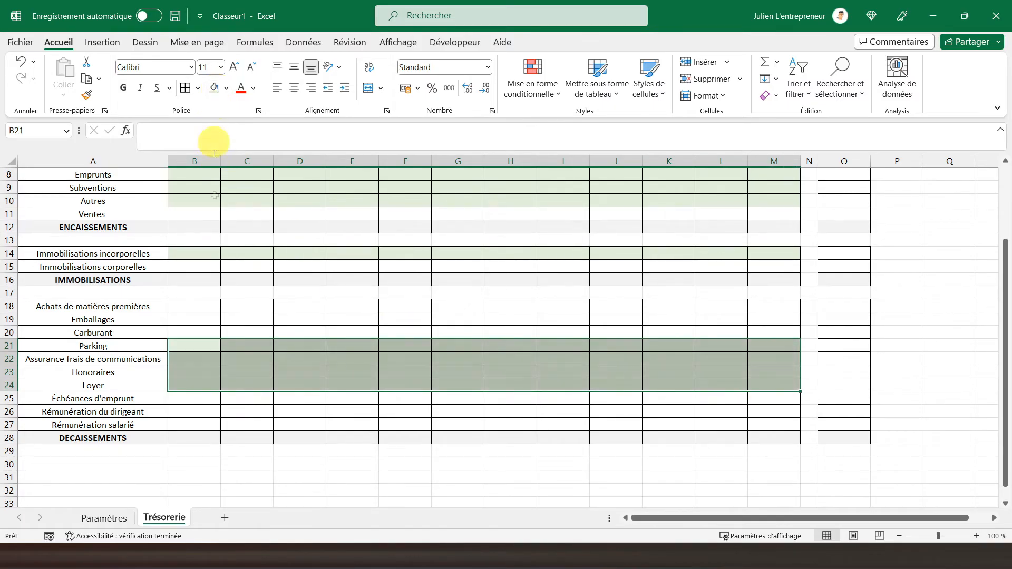
left_click(182, 398)
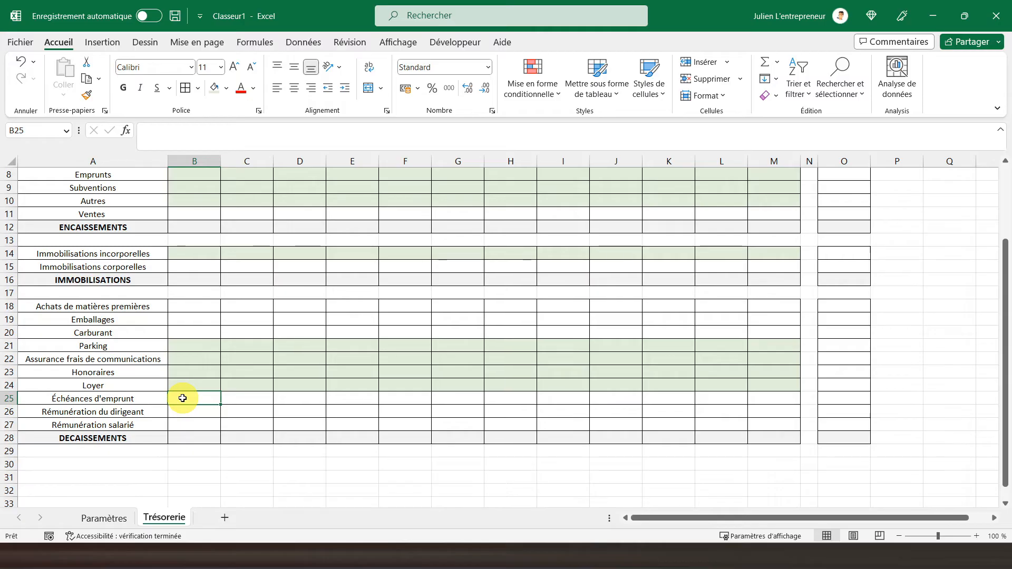
Step: Check the loan inputs on the "Paramètres" sheet and shade the monthly cells of both remuneration rows (B26:M27) light green in "Trésorerie"
left_click(101, 518)
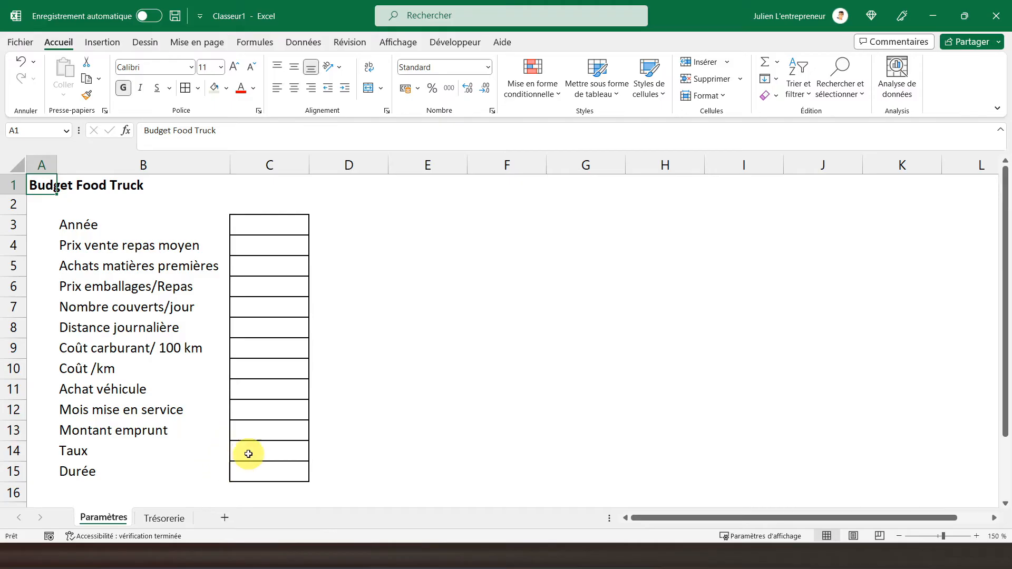
left_click(165, 519)
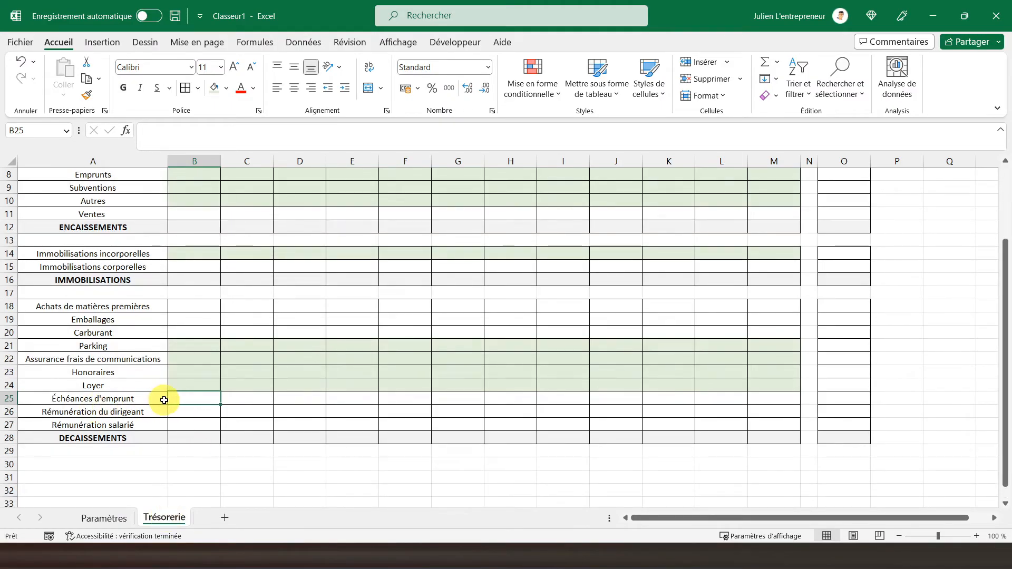
left_click_drag(176, 398, 789, 397)
left_click_drag(193, 413, 770, 422)
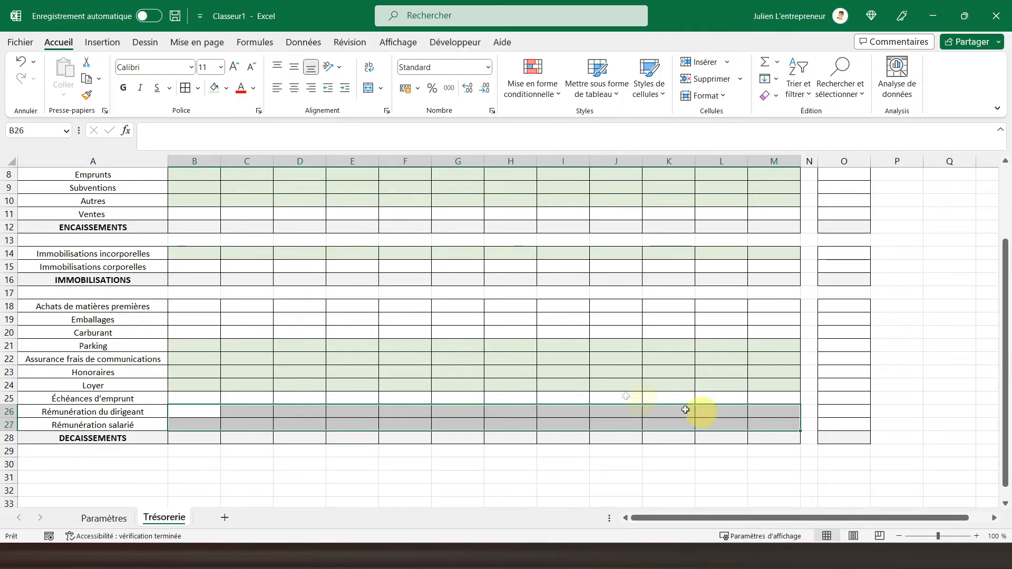
left_click(215, 88)
left_click(129, 452)
Step: Enter the row labels "Solde du mois" in A30 and "TRESORERIE CUMULEE" in A31
left_click(101, 463)
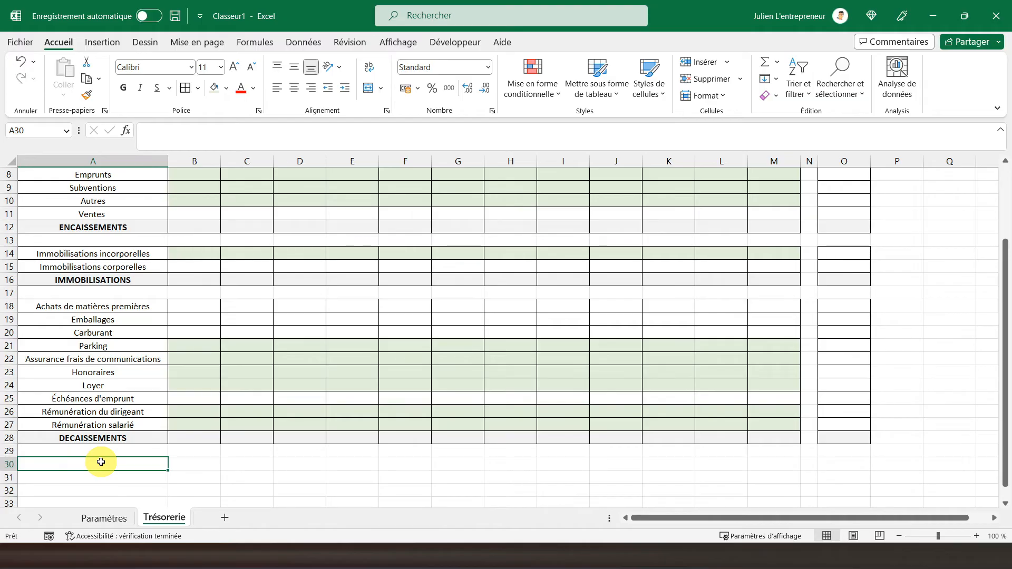
type("Solde du mois")
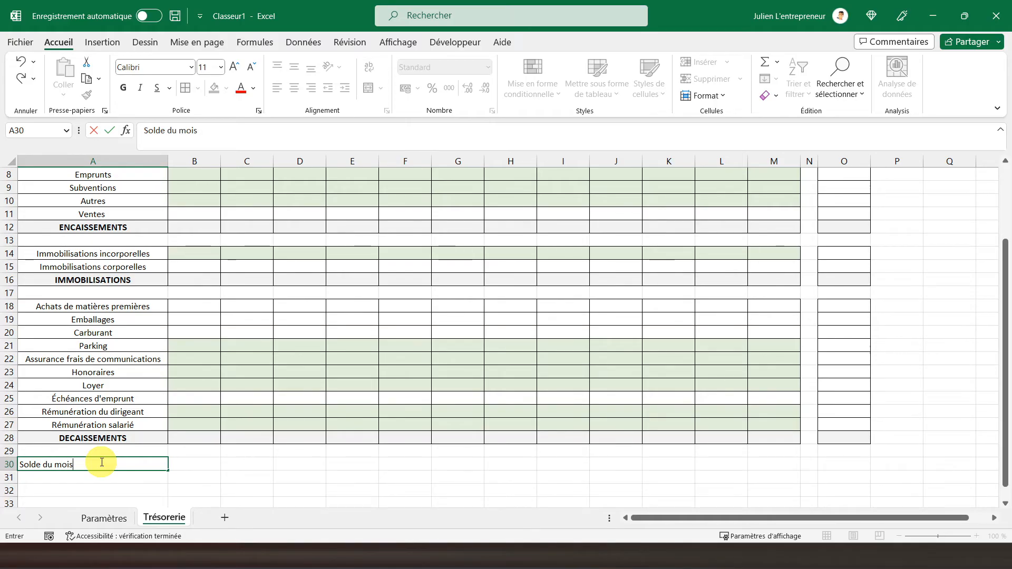
key("Return")
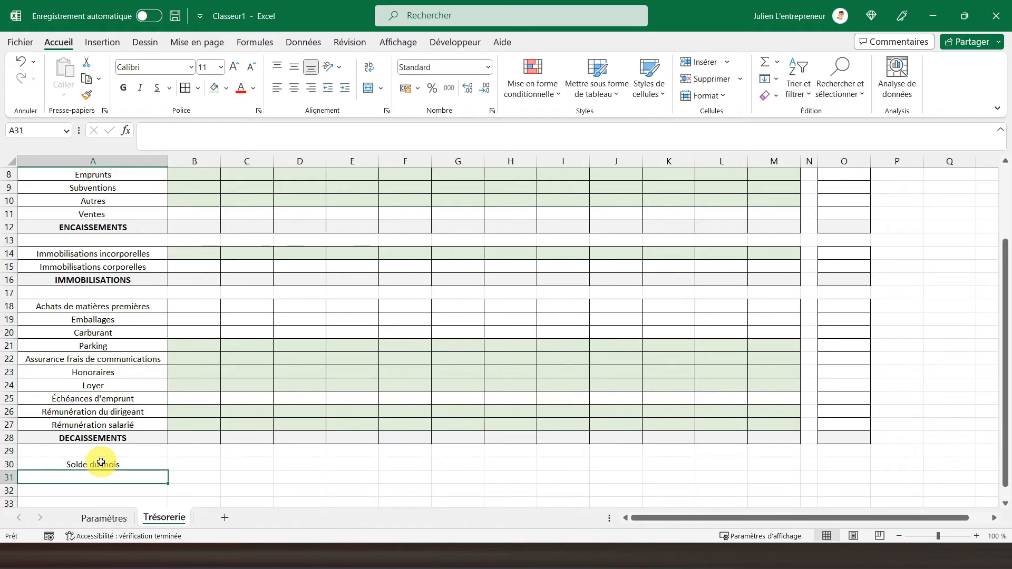
type("TRESORERIE CUM")
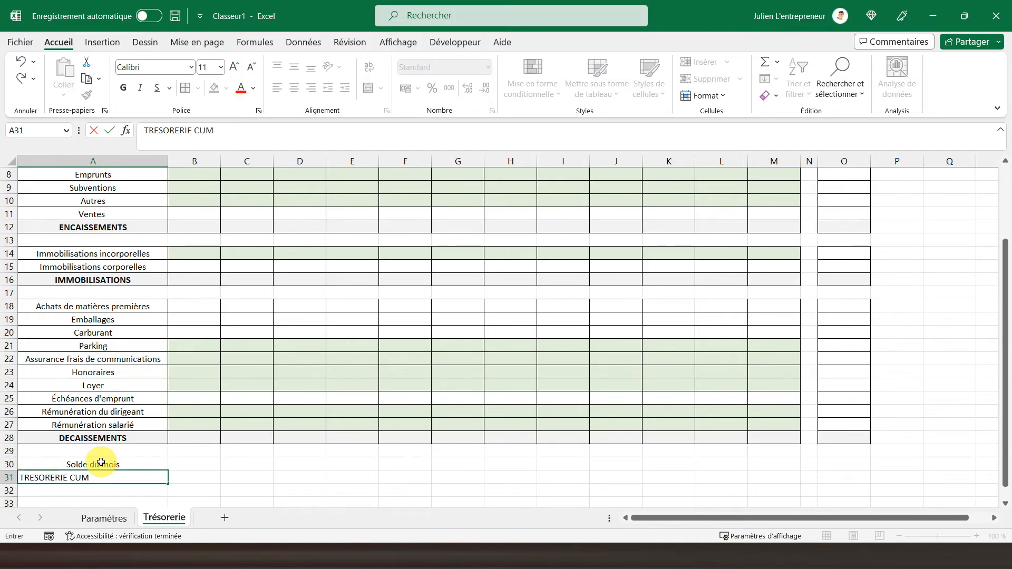
type("ULEE")
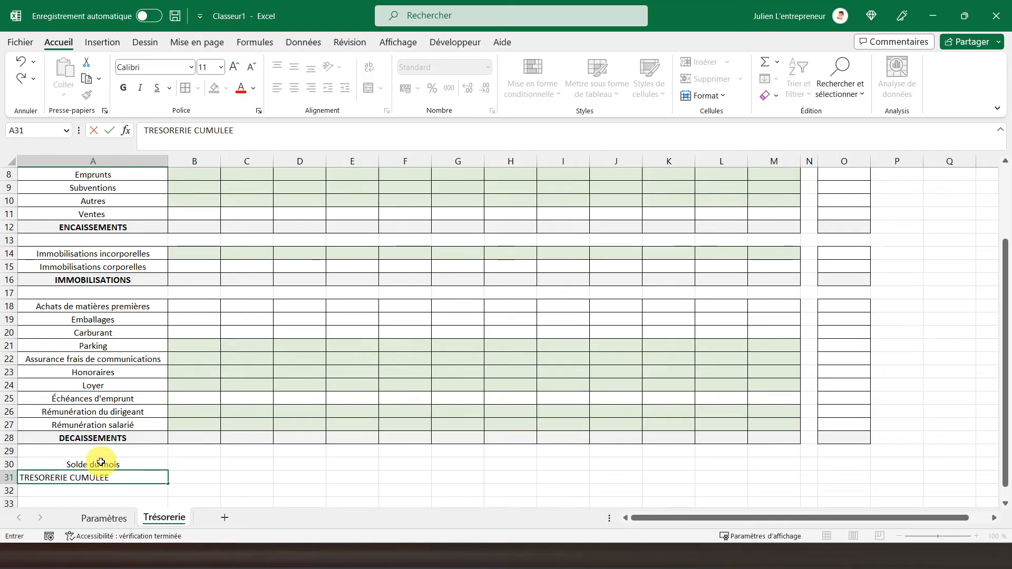
key("Return")
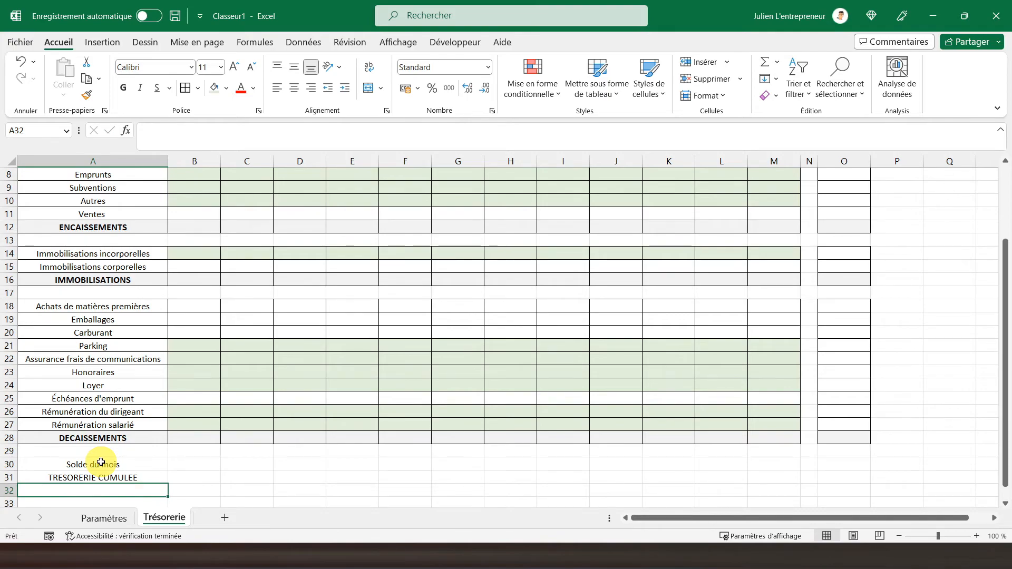
Step: Copy the formatting of the "DECAISSEMENTS" row onto the "TRESORERIE CUMULEE" row 31
left_click(4, 438)
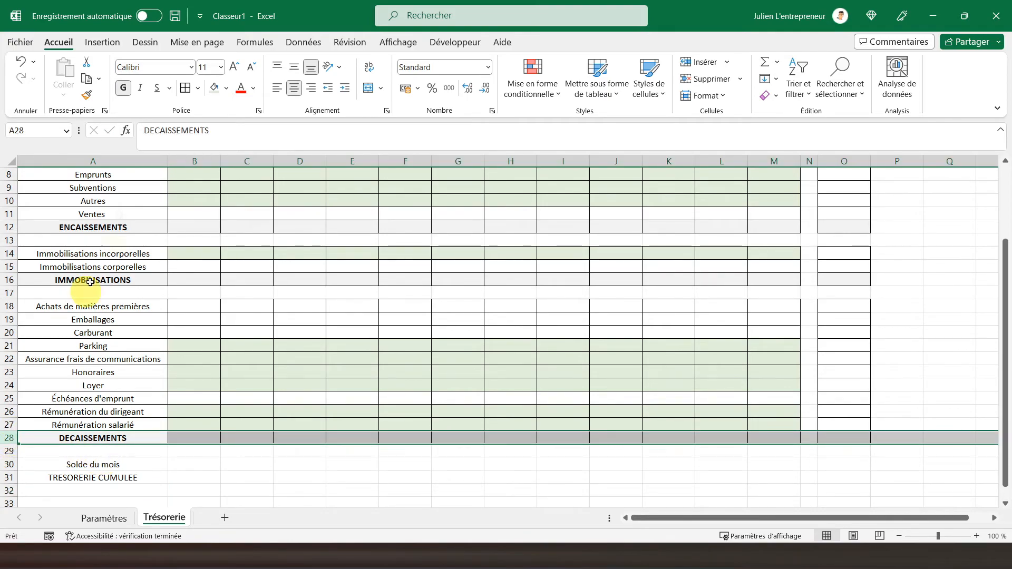
left_click(87, 95)
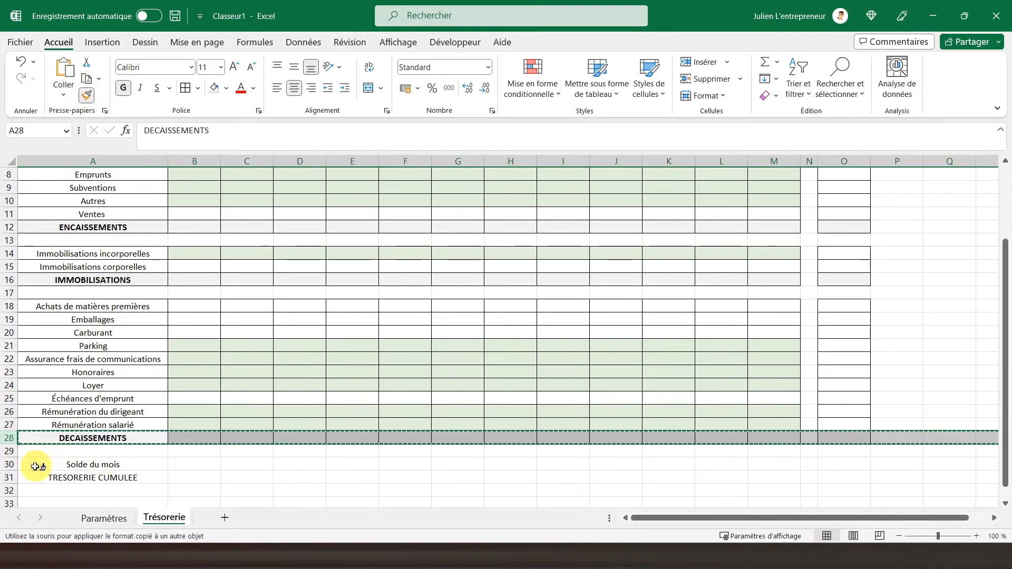
left_click(10, 477)
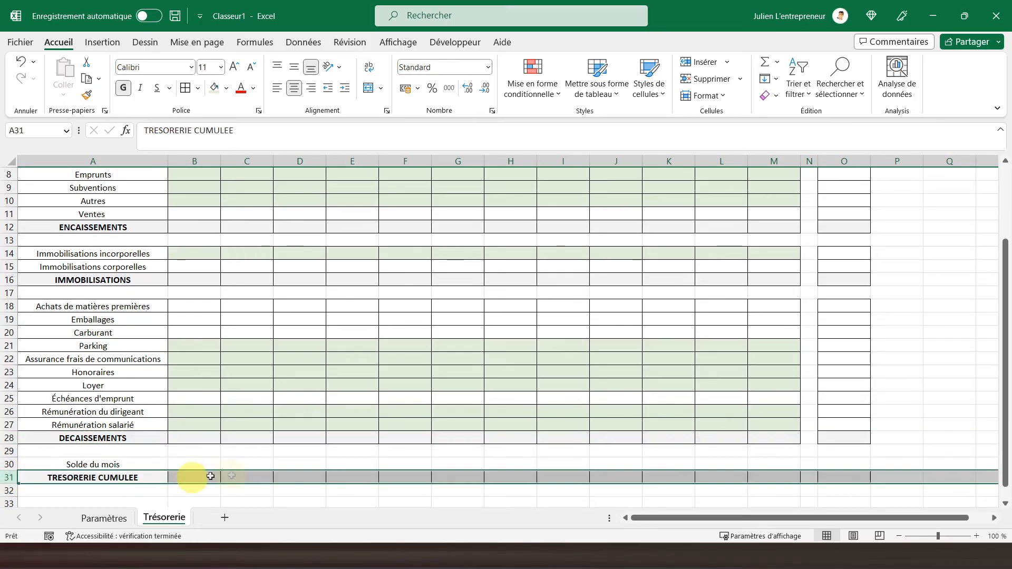
Step: Add all borders to the "Solde du mois" row A30:M30 and to its total cell O30
mouse_move(105, 465)
left_mouse_down()
mouse_move(620, 475)
mouse_move(770, 463)
left_mouse_up()
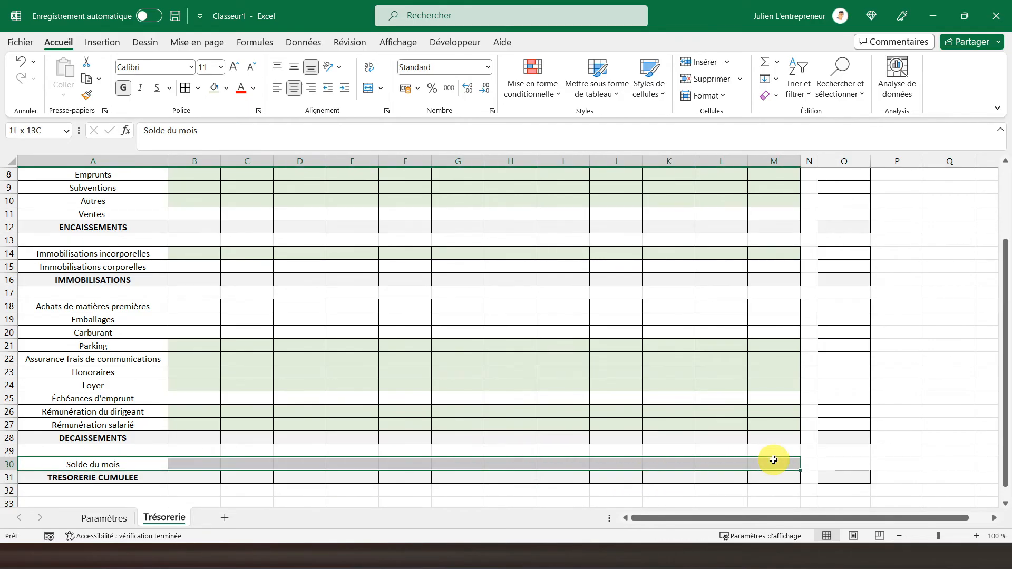
left_click(186, 89)
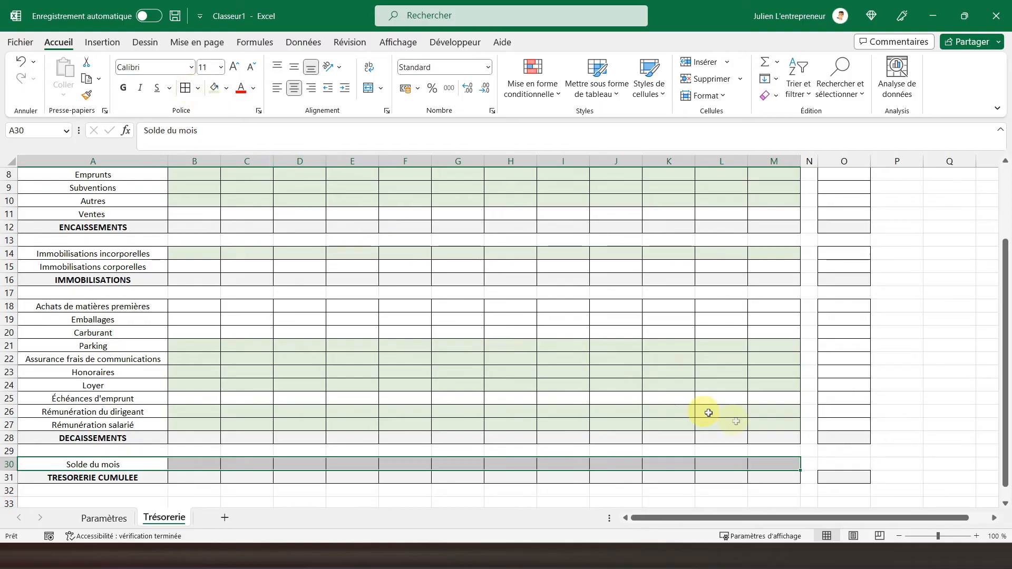
left_click(830, 462)
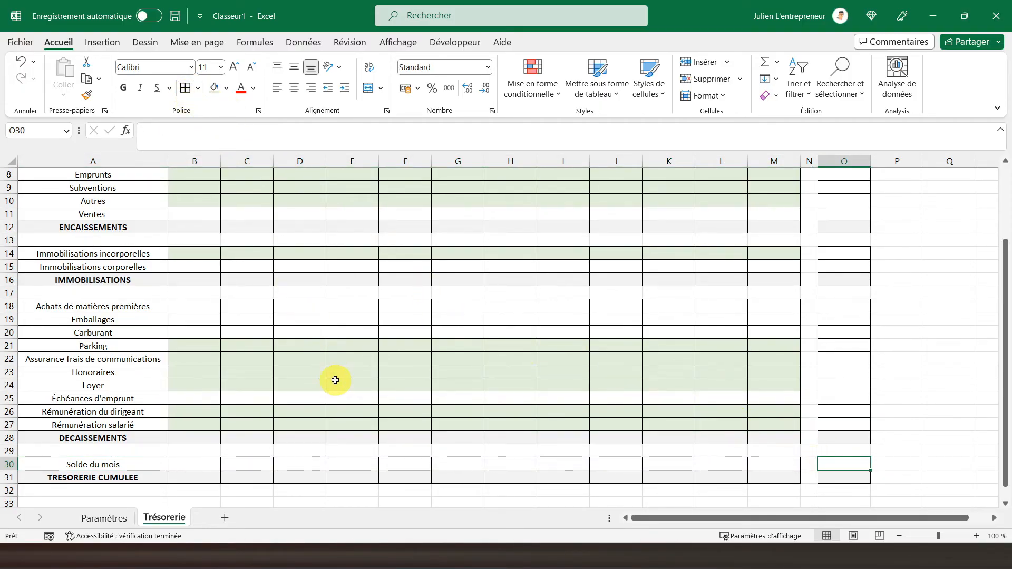
scroll(317, 427, "up", 3)
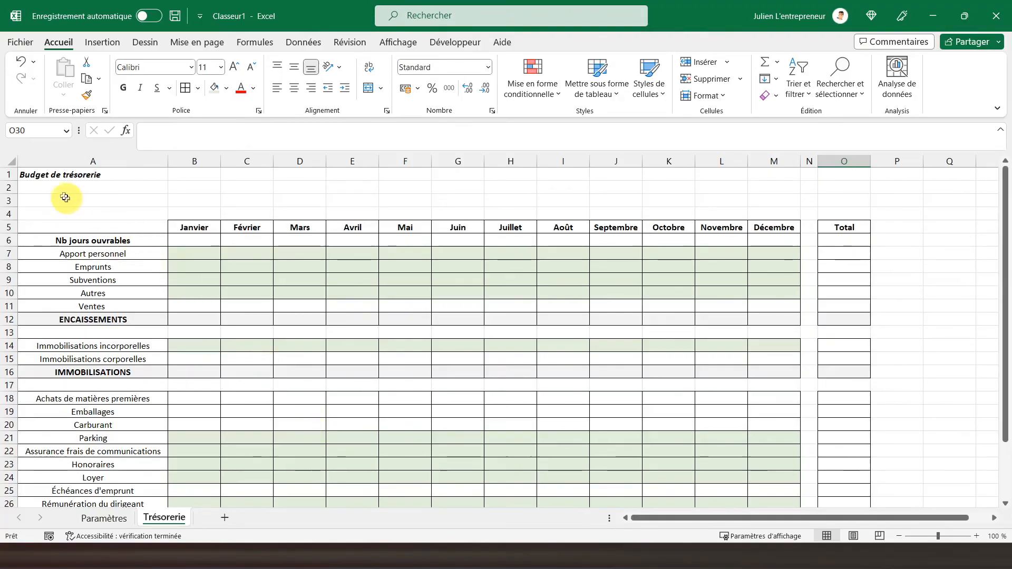
left_click(38, 176)
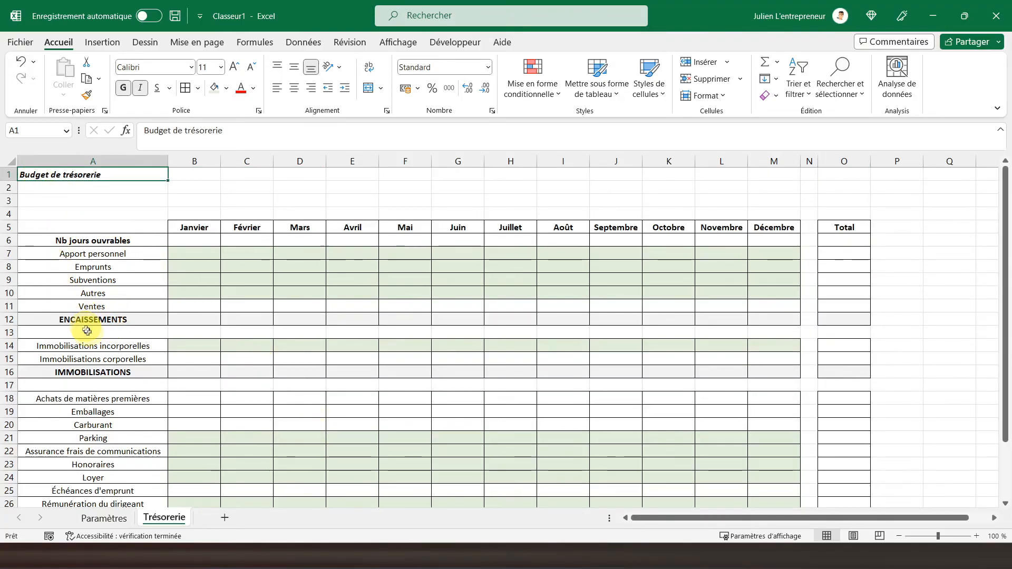
scroll(86, 329, "down", 4)
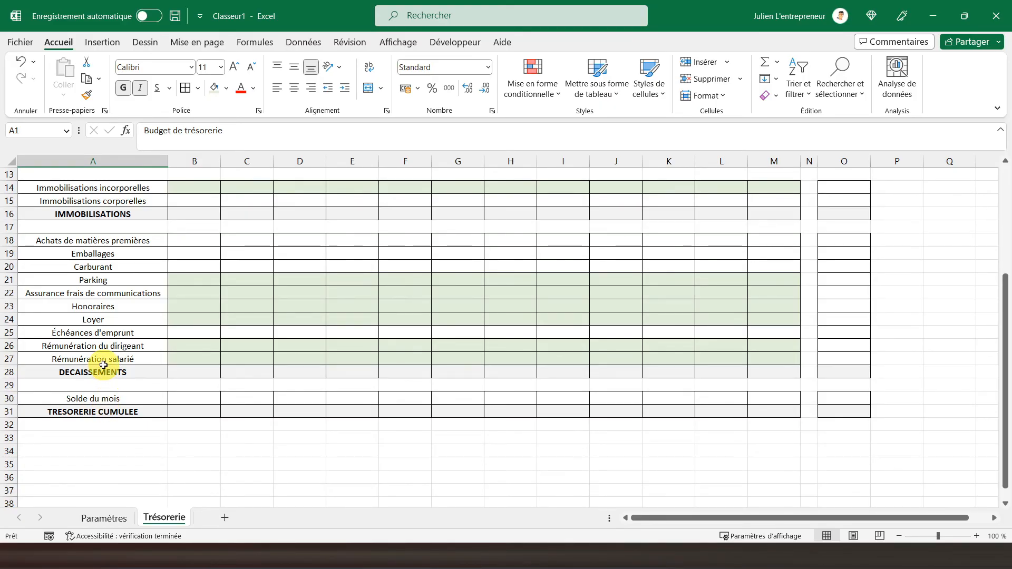
scroll(103, 337, "up", 1)
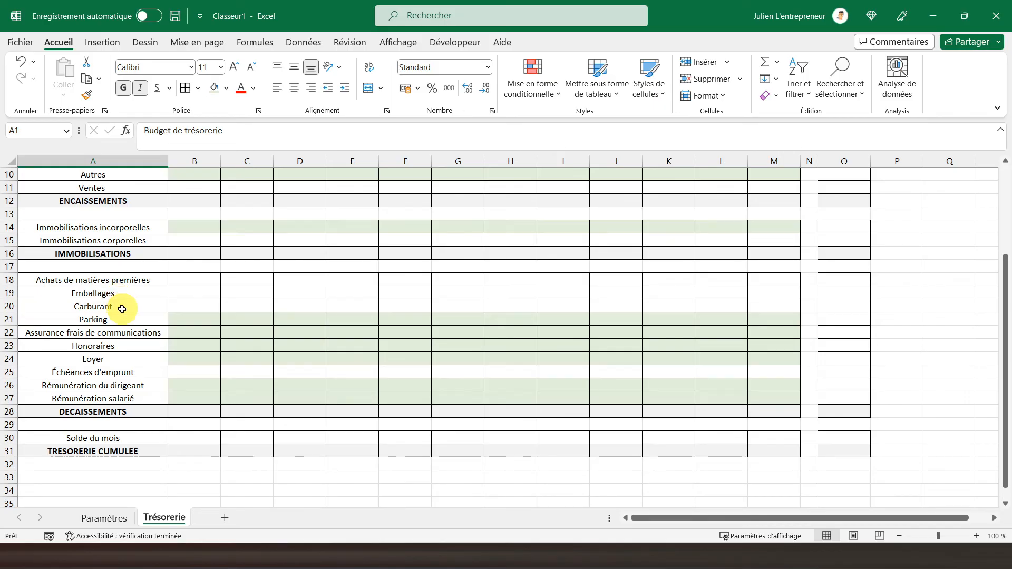
Step: Insert a blank row above "Honoraires" in the expenses section of the "Trésorerie" sheet
left_click(99, 332)
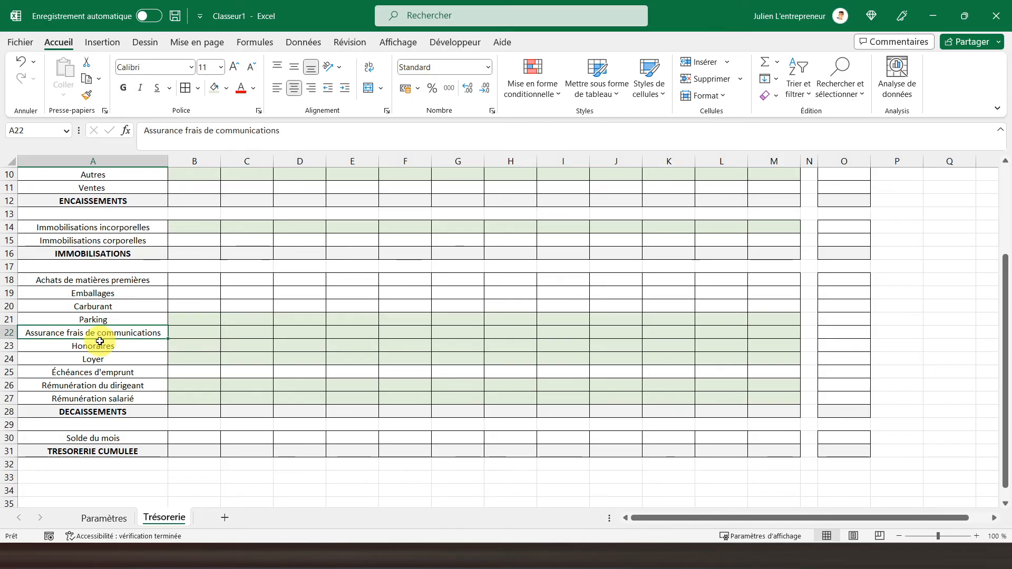
left_click(7, 346)
right_click(8, 346)
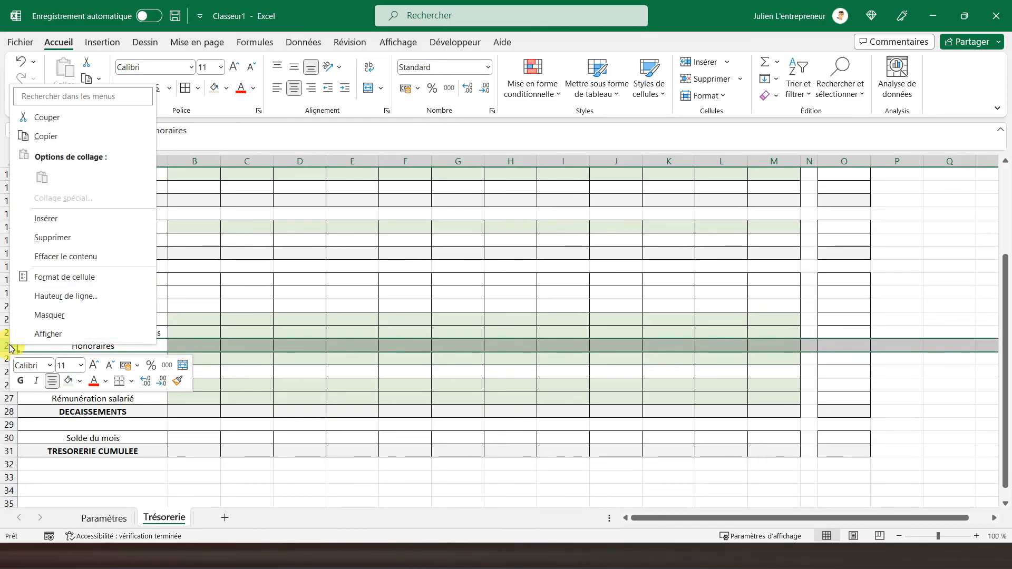
left_click(63, 221)
Step: Split the label in A22 so it reads "Assurance", moving "frais de communications" into the empty cell A23
left_click(77, 330)
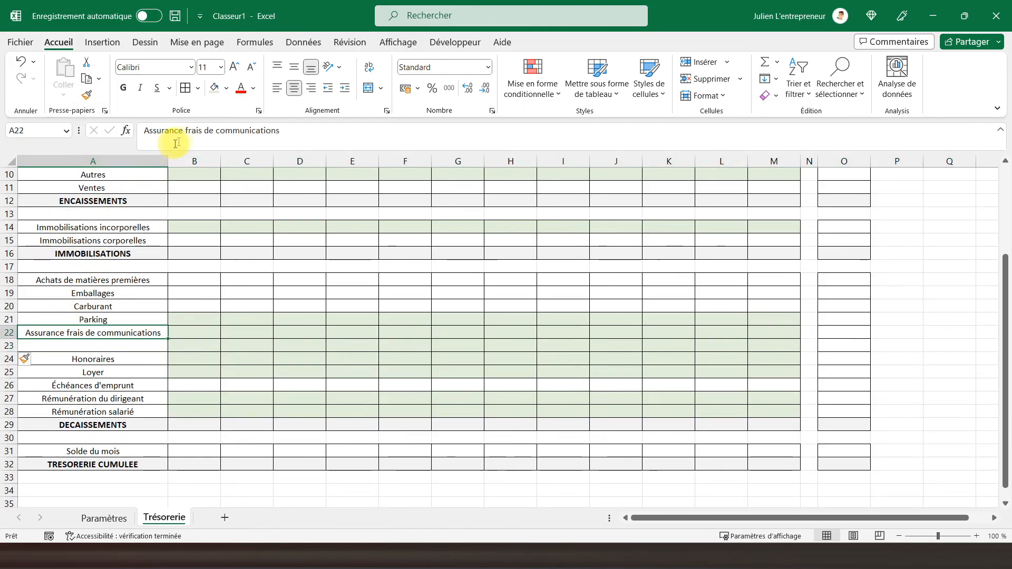
left_click_drag(185, 131, 292, 129)
key("ctrl+c")
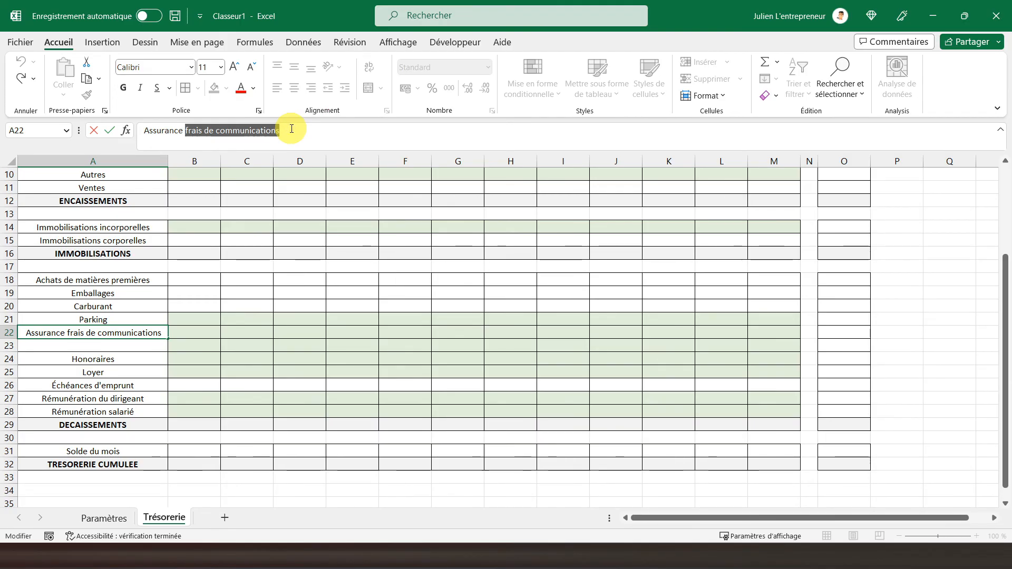
key("BackSpace")
key("Return")
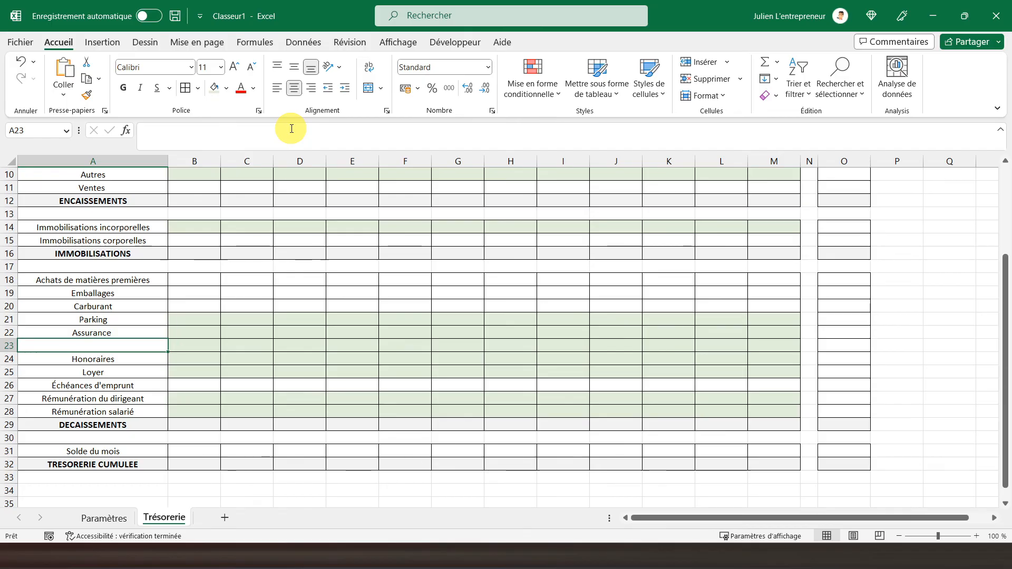
key("ctrl+v")
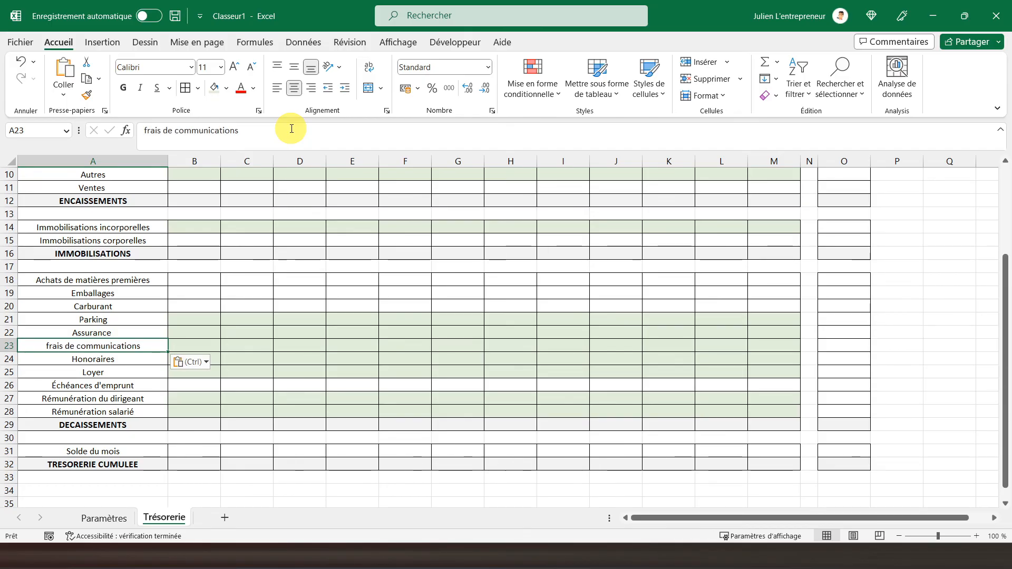
Step: Review the remaining expense and balance row labels, then the whole layout of the "Trésorerie" table
left_click(99, 363)
left_click(105, 372)
left_click(108, 385)
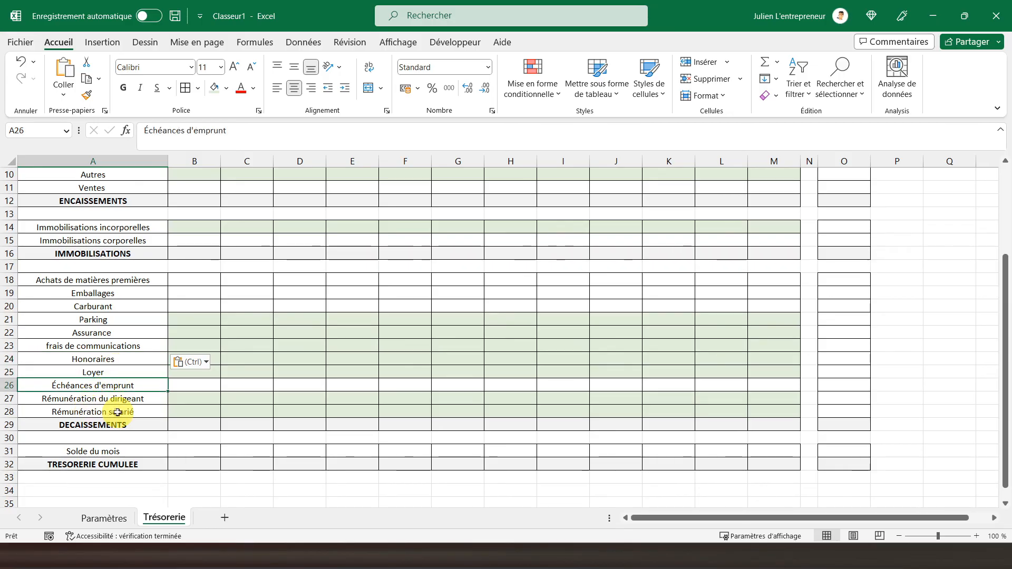
left_click(81, 461)
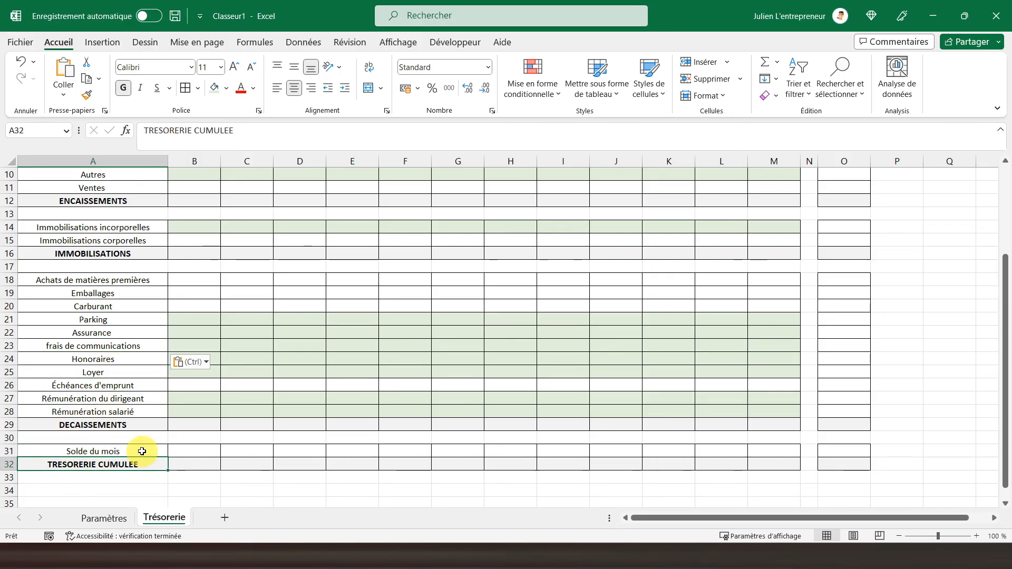
scroll(142, 451, "up", 3)
left_click(35, 181)
scroll(674, 306, "down", 1)
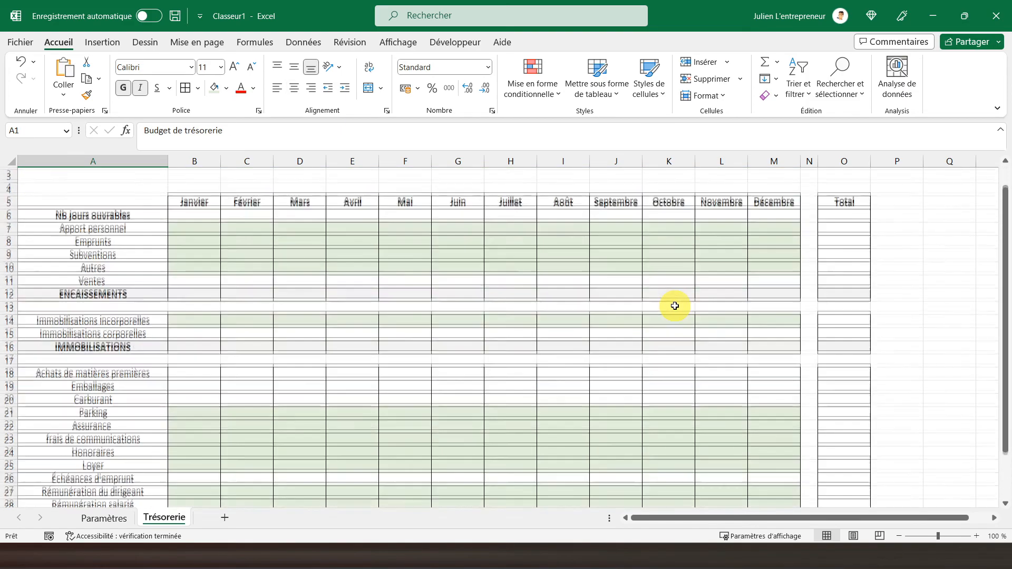
scroll(675, 306, "down", 3)
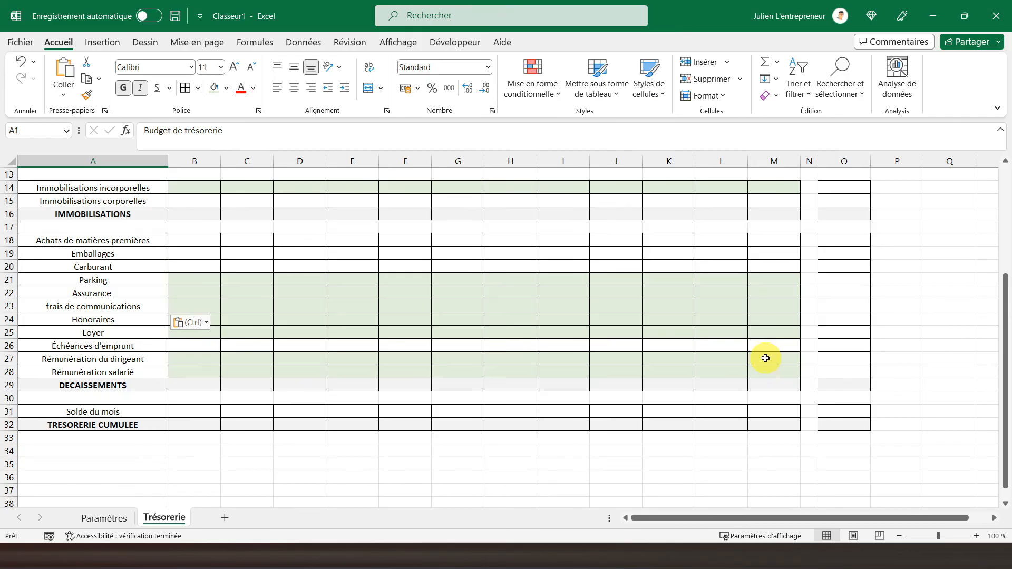
scroll(737, 396, "up", 4)
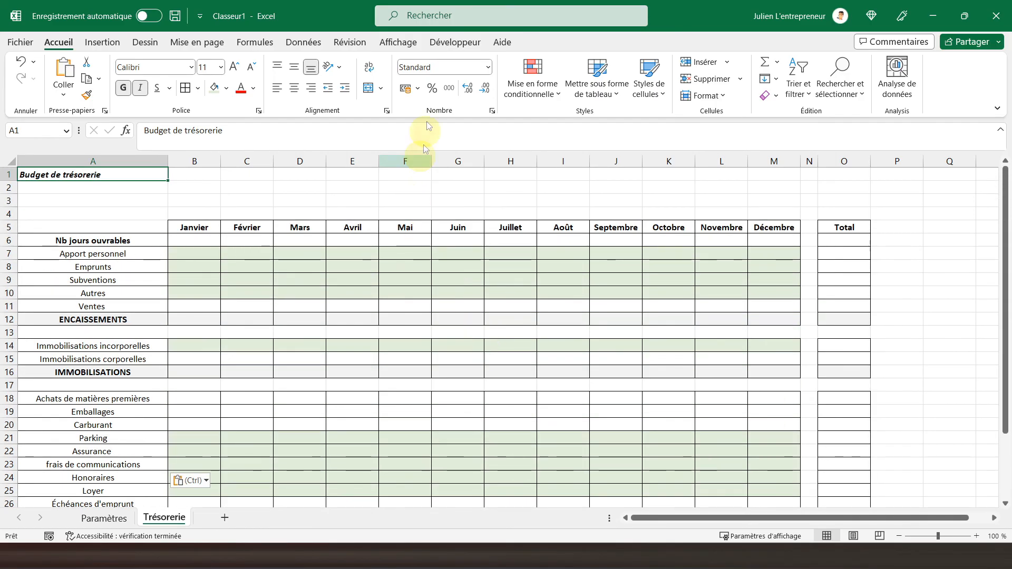
Step: Hide the gridlines on the "Trésorerie" sheet
left_click(410, 43)
left_click(245, 91)
scroll(127, 211, "down", 5)
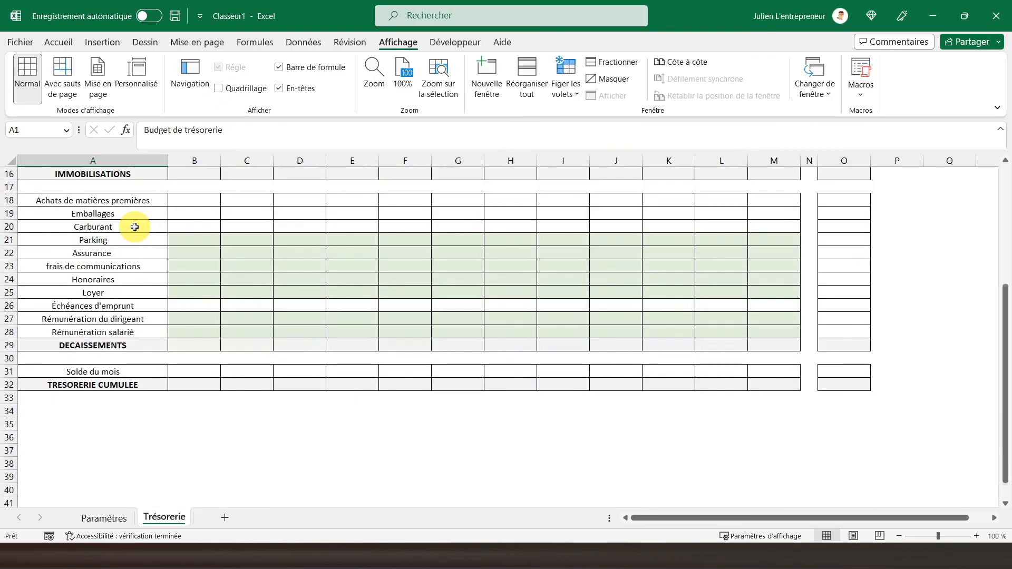
scroll(135, 232, "up", 5)
left_click(60, 43)
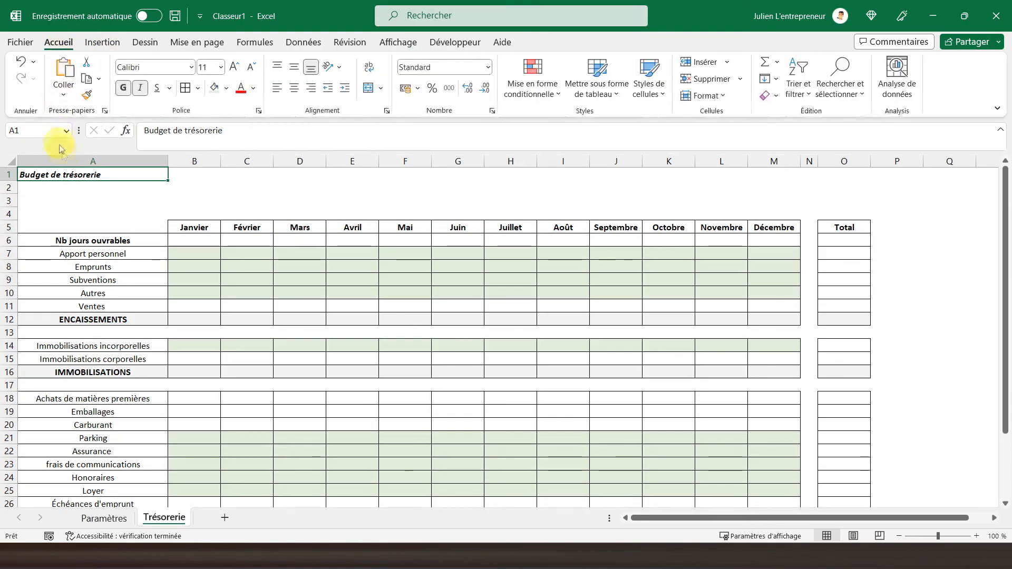
Step: Look over the "Paramètres" and "Trésorerie" sheets in turn, ending on "Paramètres"
left_click(104, 519)
left_click(164, 518)
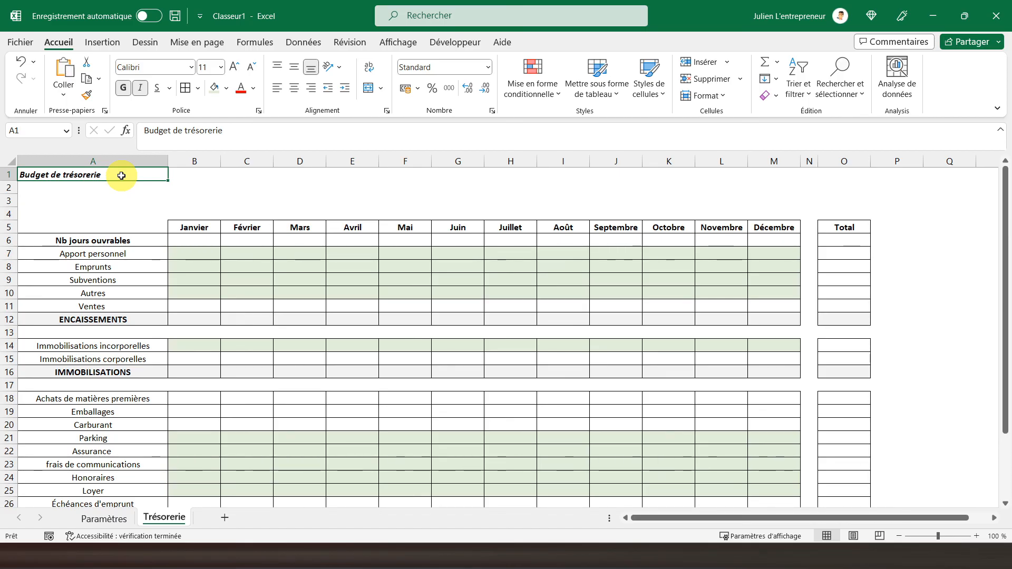
left_click(105, 519)
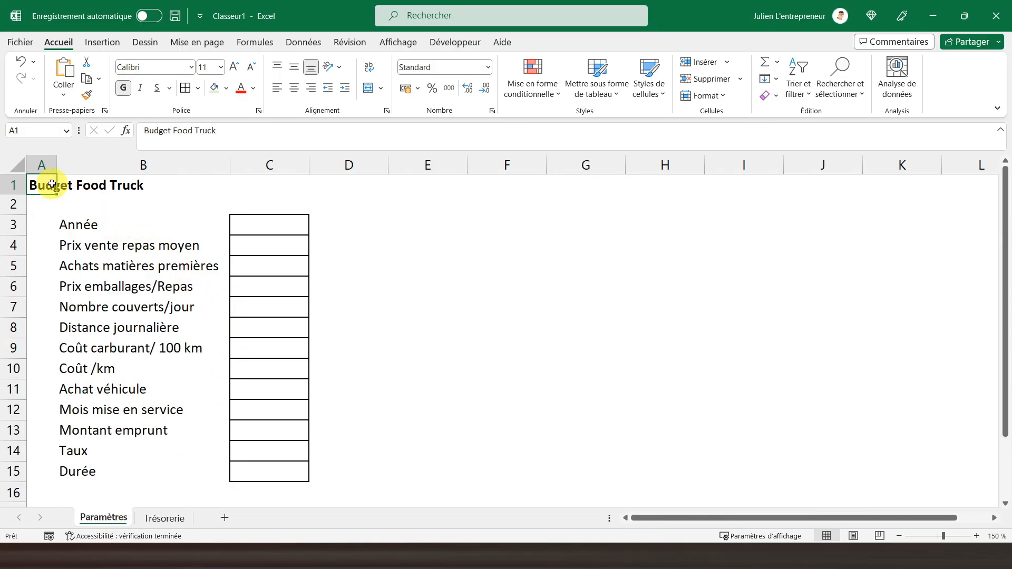